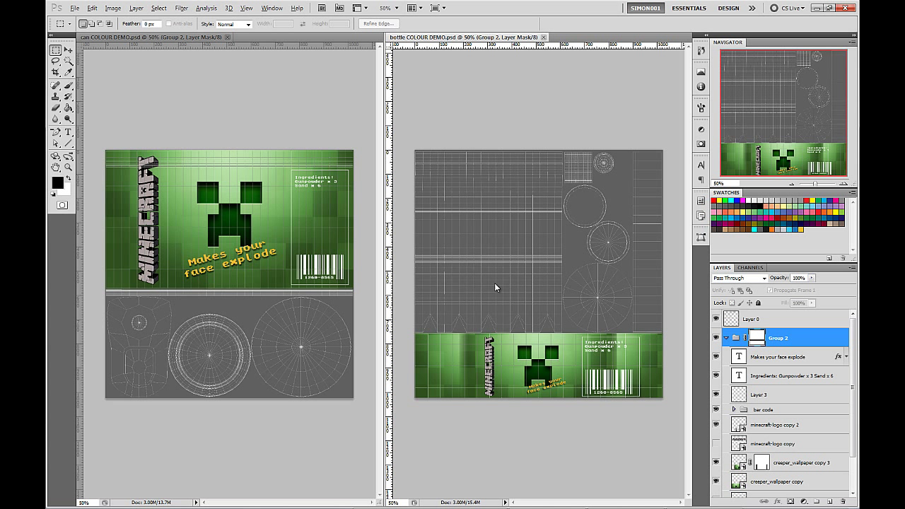
# Switch to File Explorer and preview the bottle TEMPLATE image in the TVC Bottle images folder.
pyautogui.hotkey('alt', 'Tab')
pyautogui.press('BackSpace')
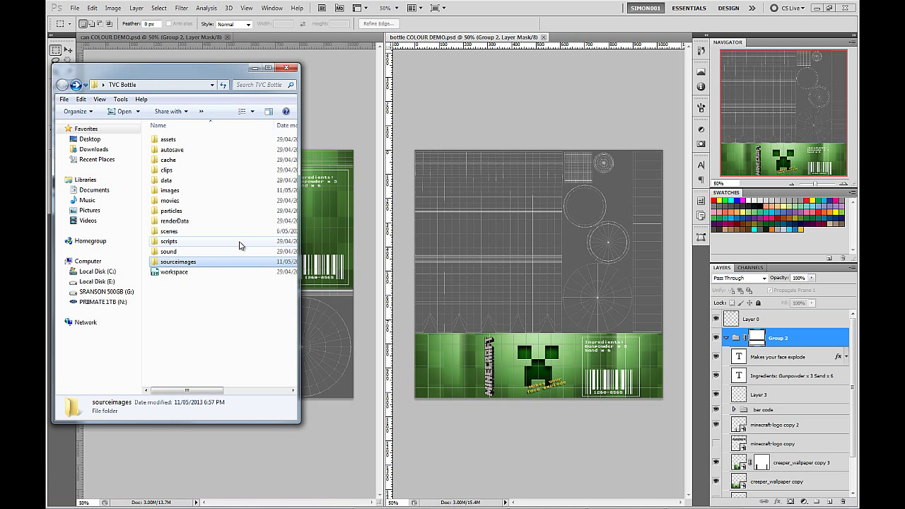
pyautogui.click(239, 247)
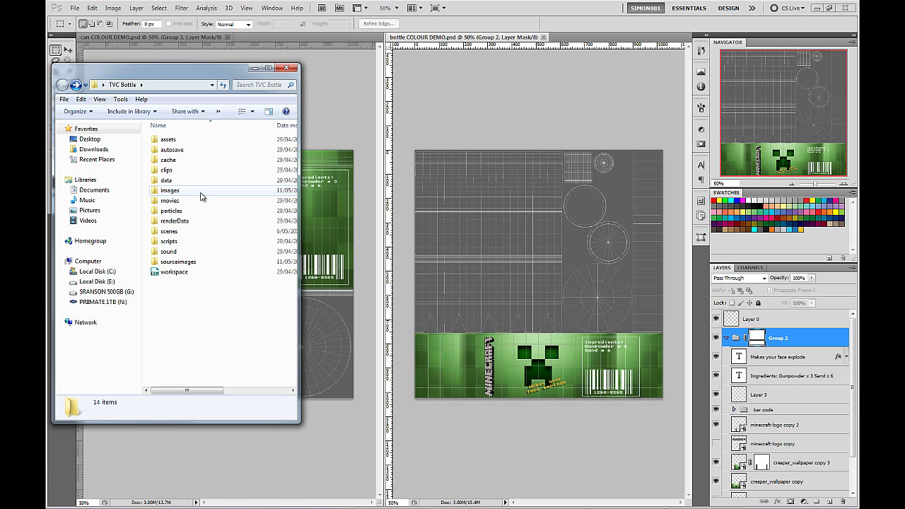
pyautogui.doubleClick(201, 191)
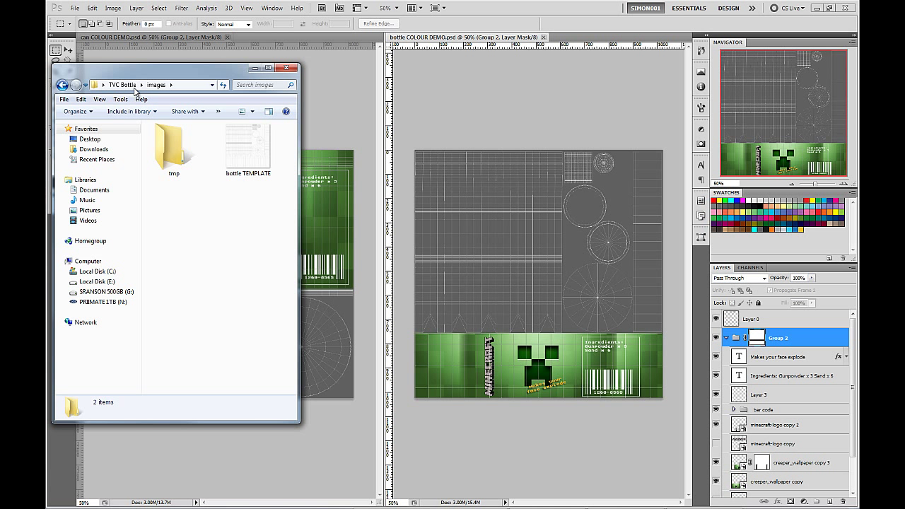
pyautogui.doubleClick(246, 159)
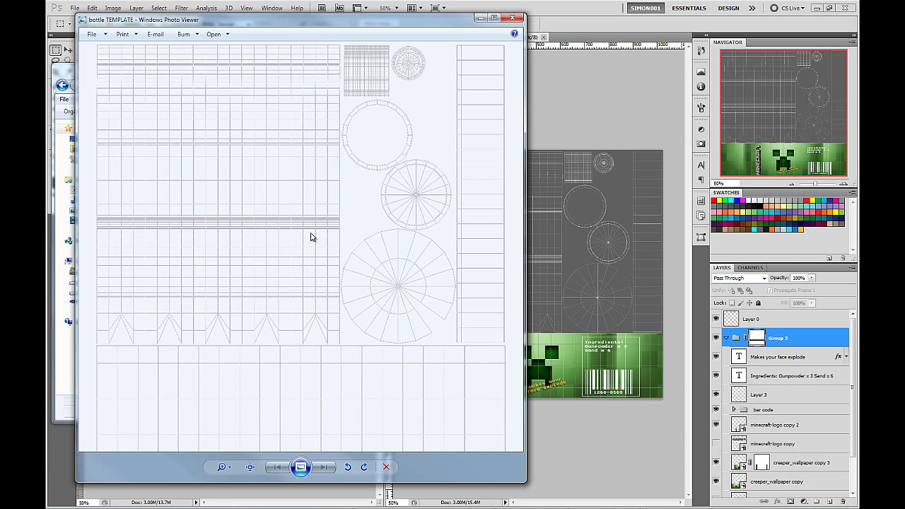
pyautogui.click(515, 17)
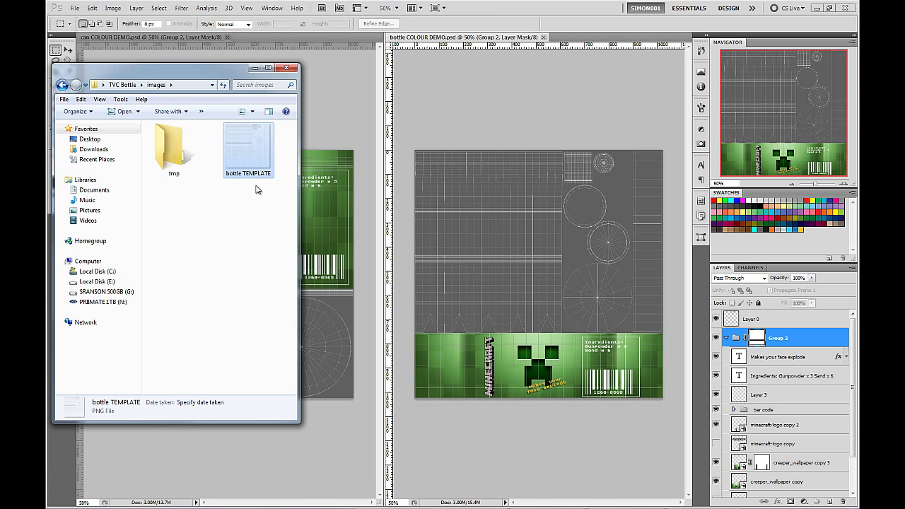
# Preview the can TEMPLATE image in the TVC Can project's images folder.
pyautogui.hotkey('alt', 'Tab')
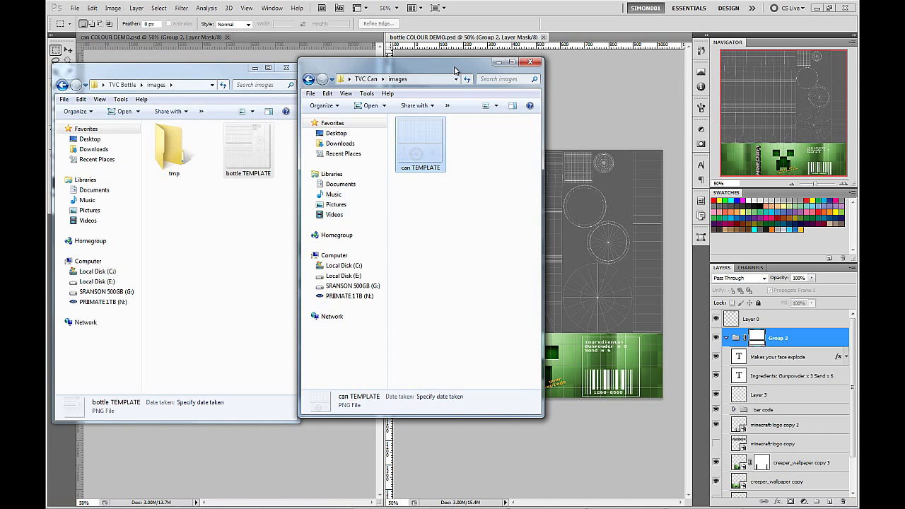
pyautogui.moveTo(455, 70); pyautogui.dragTo(478, 74)
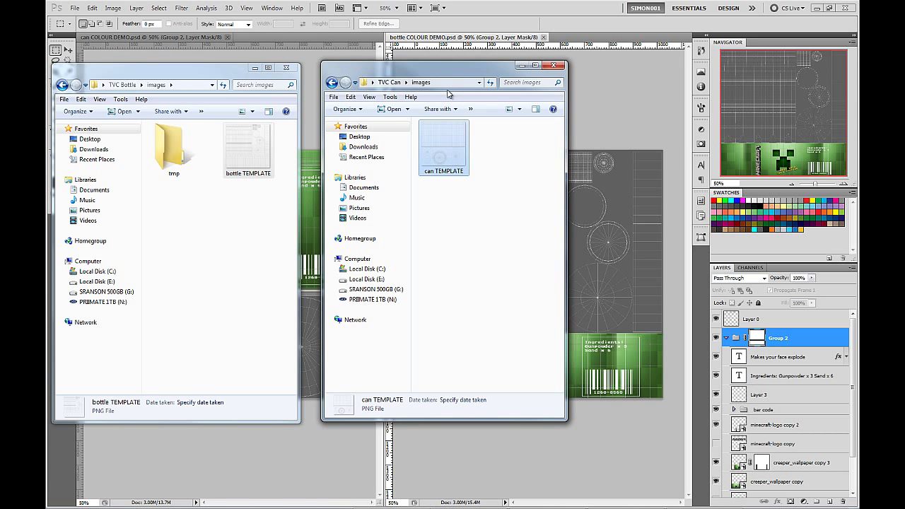
pyautogui.press('BackSpace')
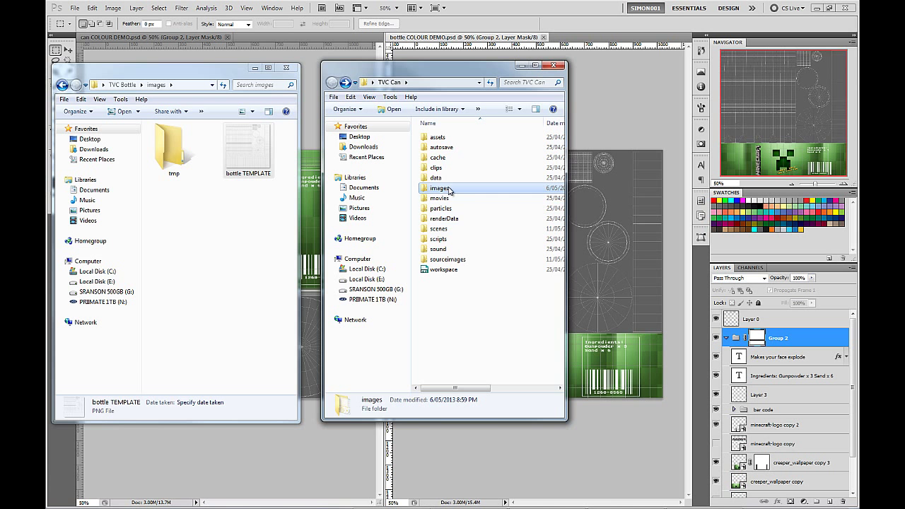
pyautogui.doubleClick(453, 198)
pyautogui.click(452, 161)
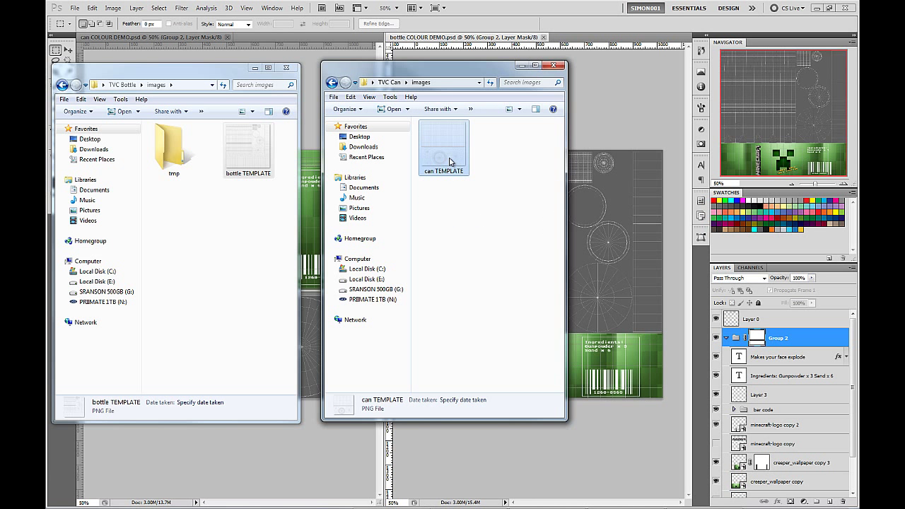
pyautogui.doubleClick(452, 161)
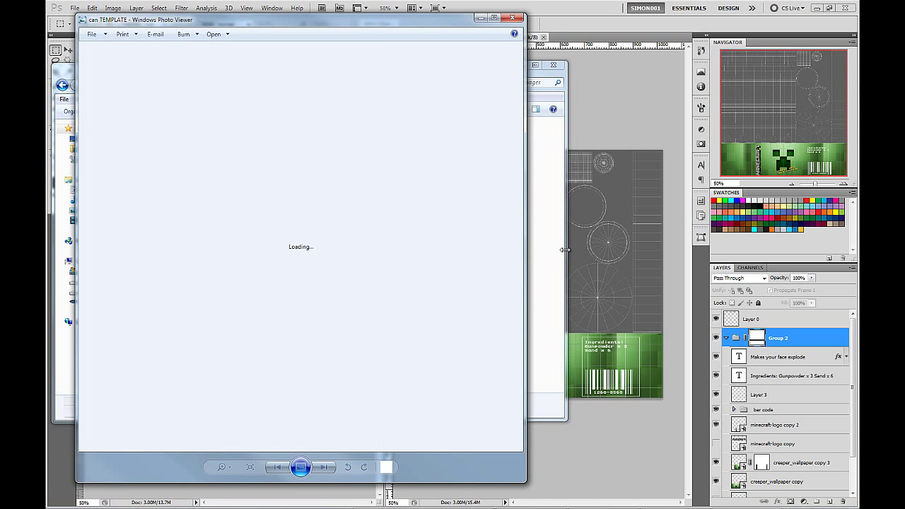
pyautogui.click(513, 19)
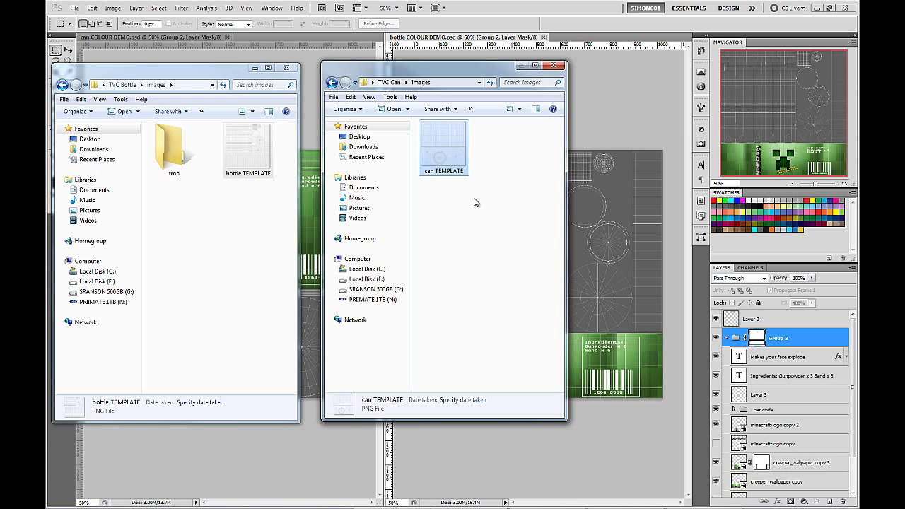
pyautogui.click(479, 23)
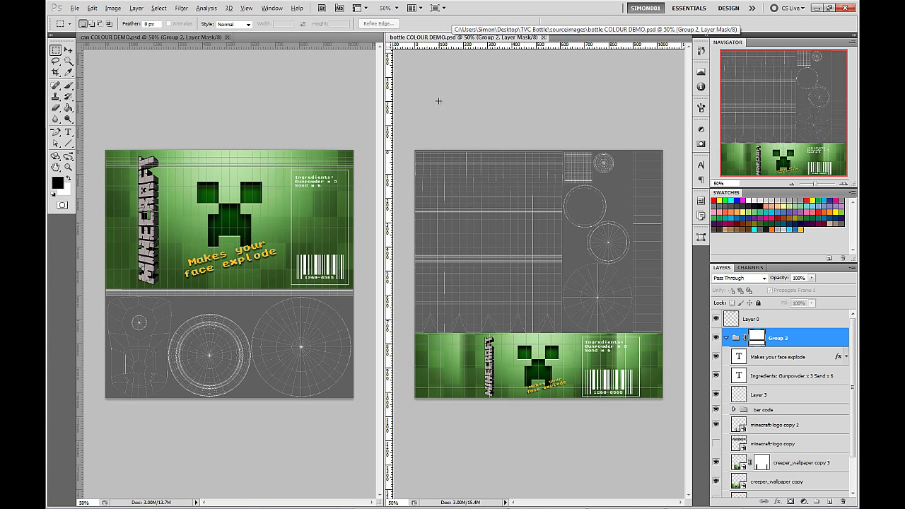
pyautogui.hotkey('alt', 'Tab')
pyautogui.moveTo(442, 145); pyautogui.dragTo(480, 229)
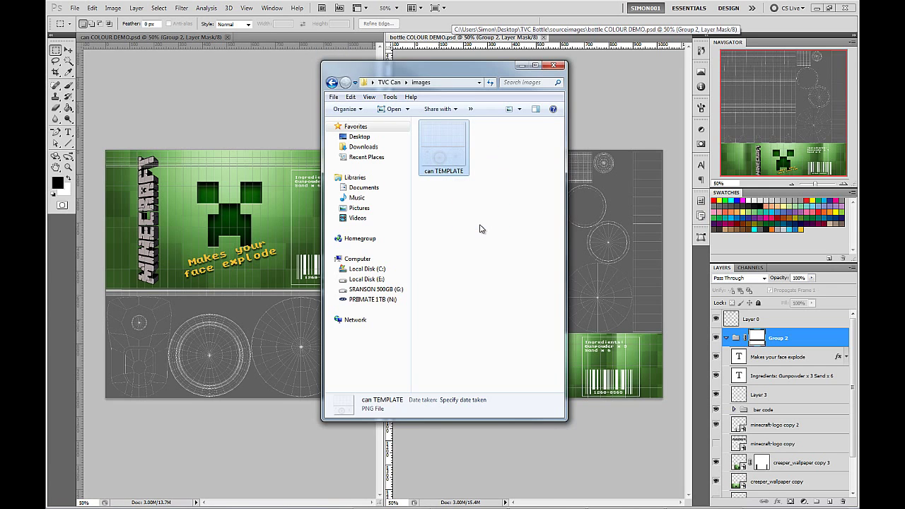
pyautogui.click(432, 27)
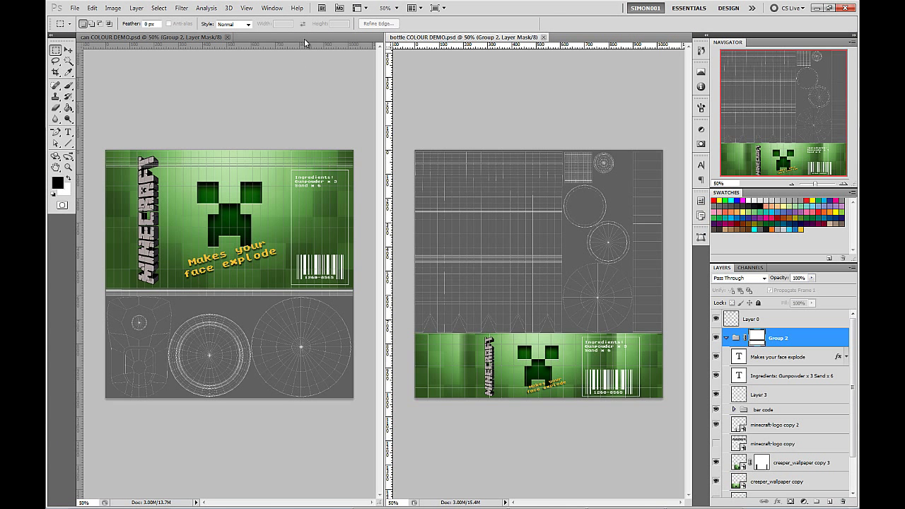
# Undock the can COLOUR DEMO and bottle COLOUR DEMO documents into floating windows and minimise both.
pyautogui.moveTo(422, 39); pyautogui.dragTo(351, 105)
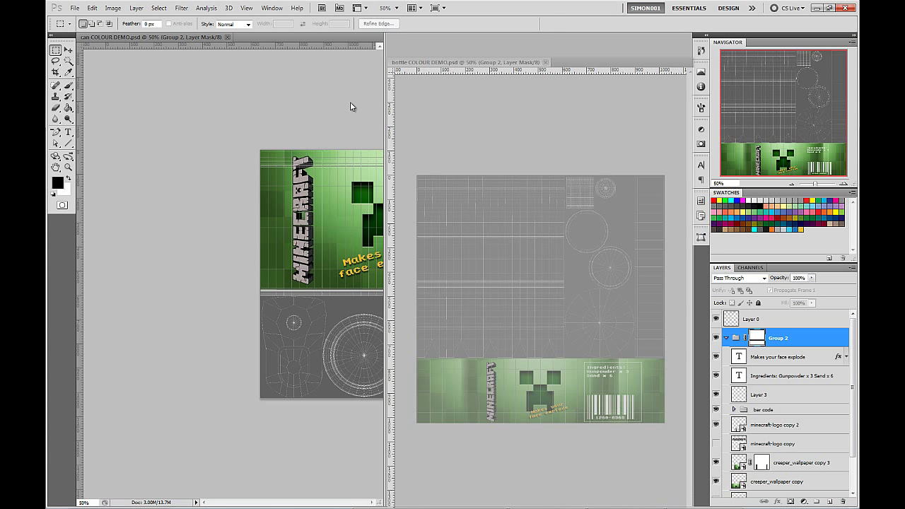
pyautogui.moveTo(186, 43)
pyautogui.mouseDown()
pyautogui.moveTo(189, 55)
pyautogui.moveTo(193, 39)
pyautogui.mouseUp()
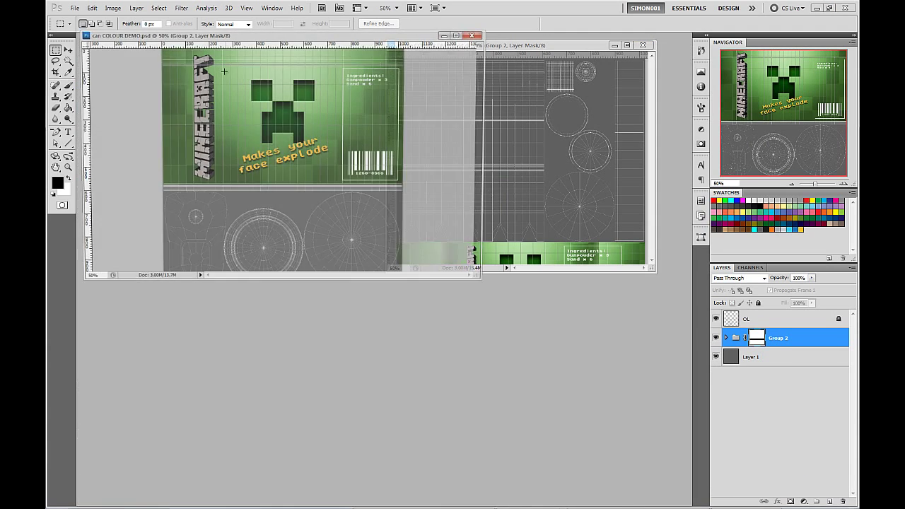
pyautogui.moveTo(420, 39); pyautogui.dragTo(428, 63)
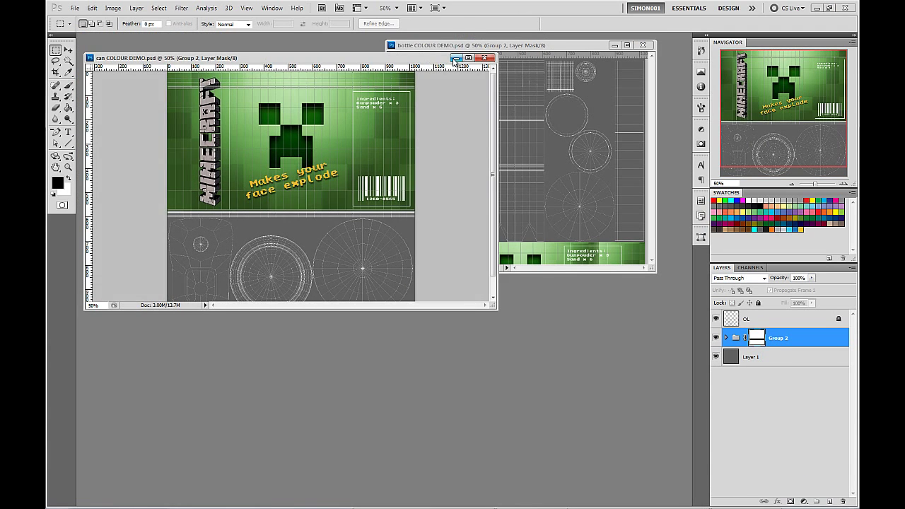
pyautogui.click(456, 58)
pyautogui.click(615, 45)
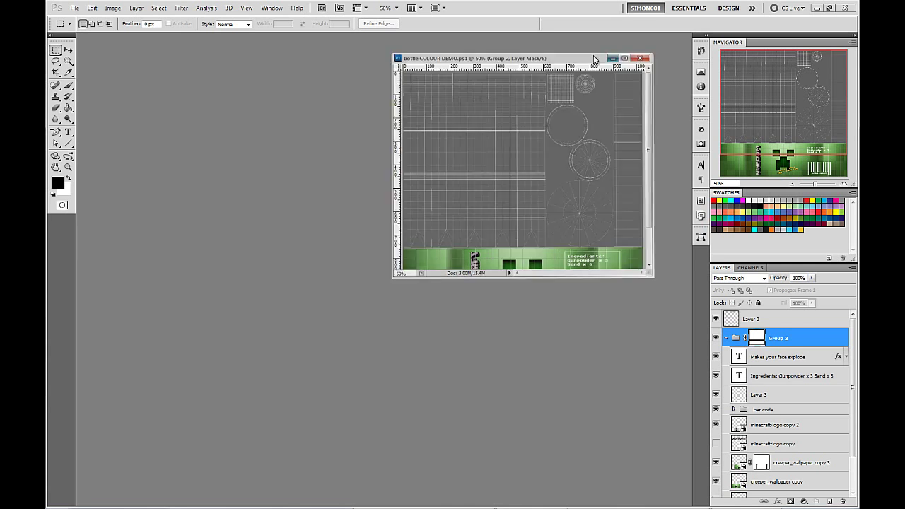
# Open the can TEMPLATE and bottle TEMPLATE PNG files from their project images folders in Photoshop.
pyautogui.hotkey('alt', 'Tab')
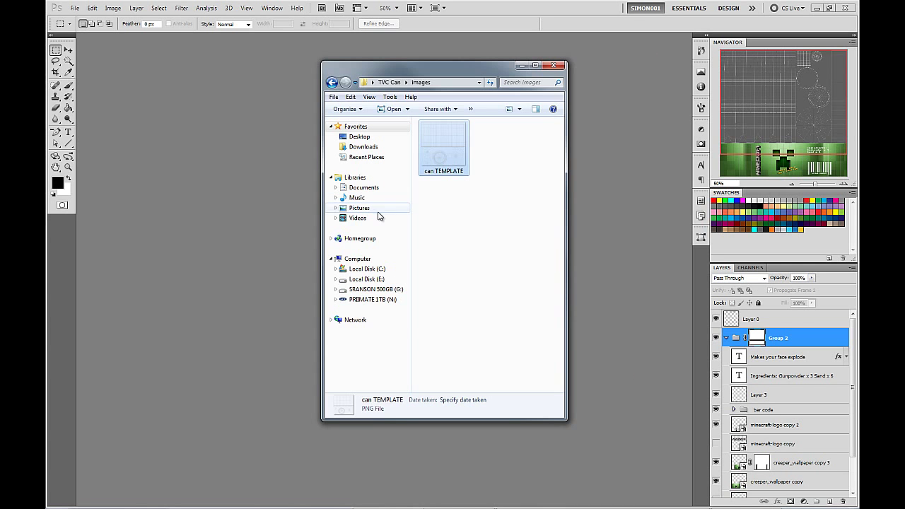
pyautogui.moveTo(442, 151); pyautogui.dragTo(249, 172)
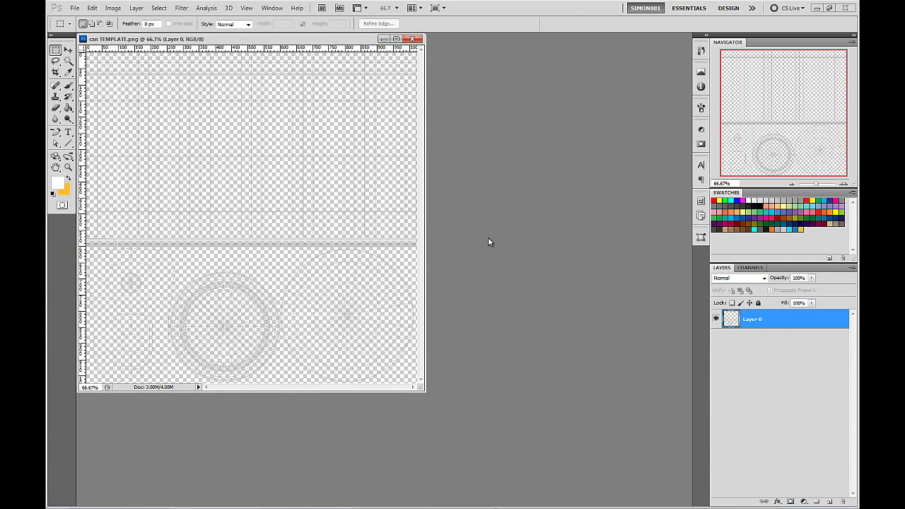
pyautogui.hotkey('alt', 'Tab')
pyautogui.click(478, 248)
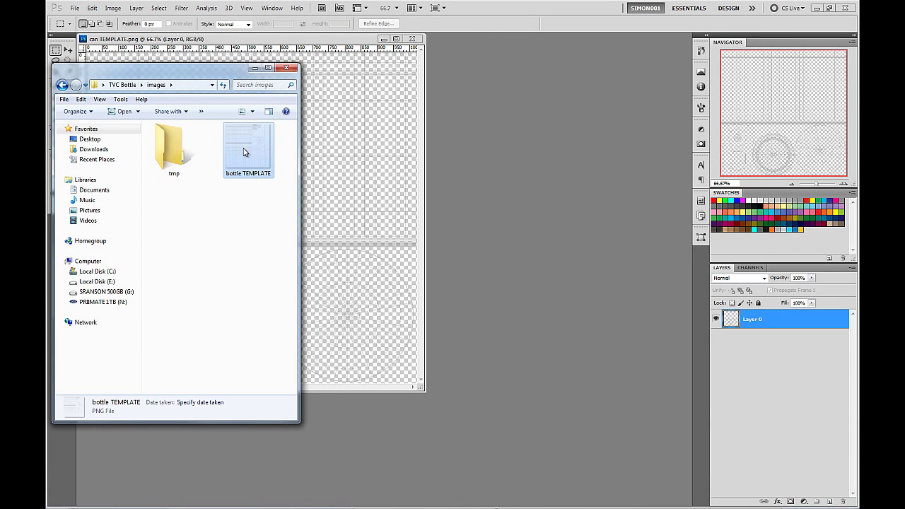
pyautogui.moveTo(245, 152); pyautogui.dragTo(532, 225)
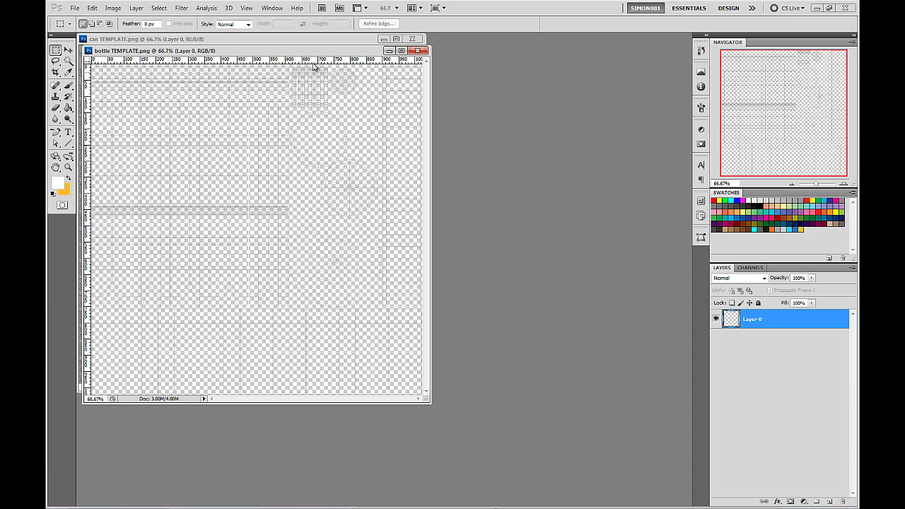
# Spread the two template windows apart and bring can TEMPLATE.png to the front.
pyautogui.moveTo(319, 37); pyautogui.dragTo(573, 45)
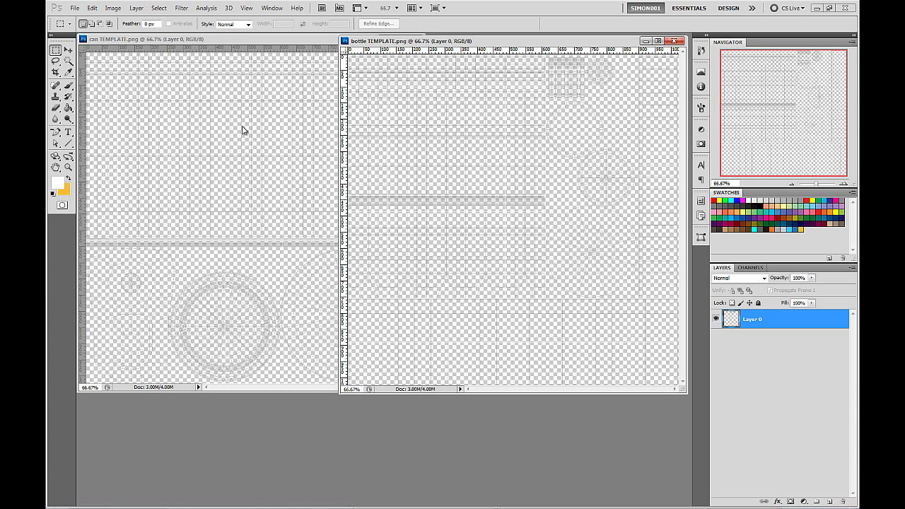
pyautogui.click(310, 45)
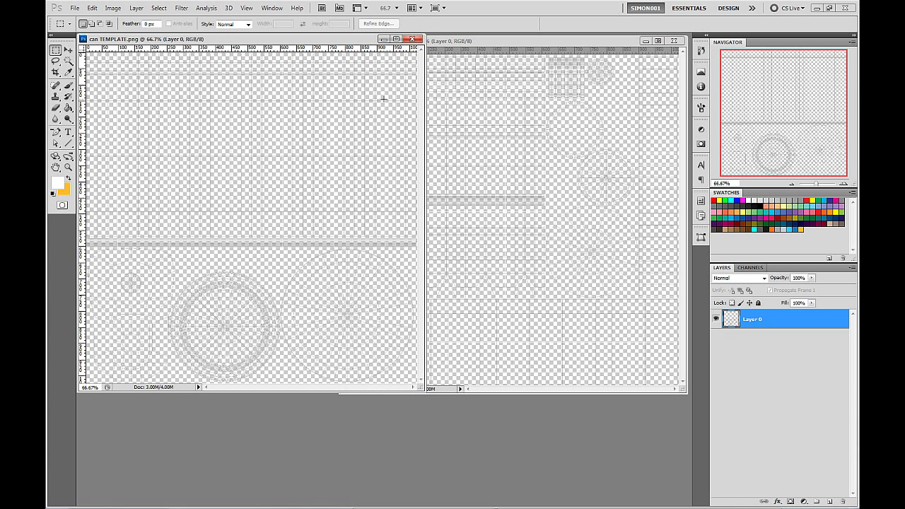
pyautogui.moveTo(342, 40); pyautogui.dragTo(380, 63)
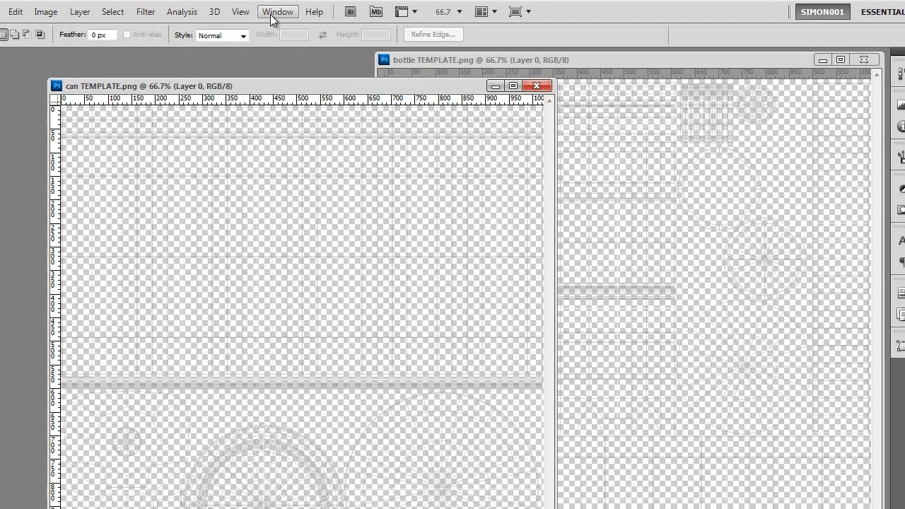
# Examine the list of available panels, the Character and Paths panels, and the workspace presets, including the reset option.
pyautogui.click(273, 15)
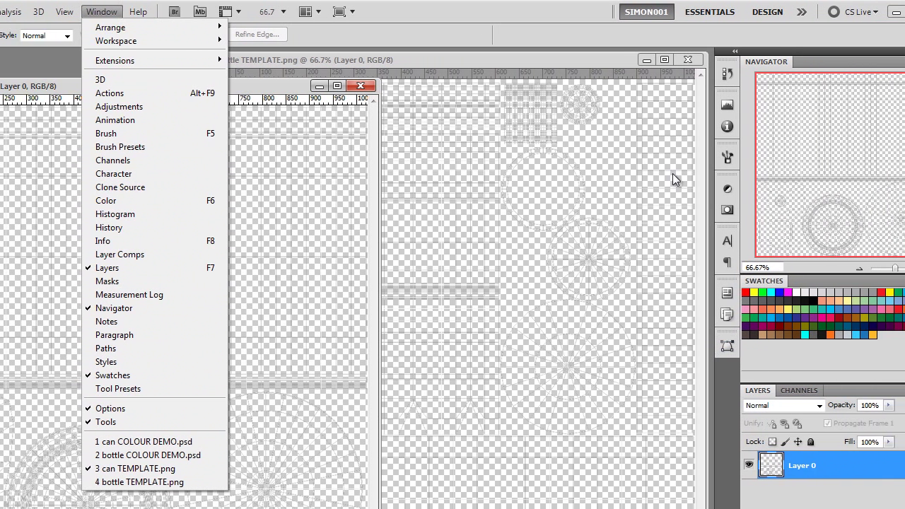
pyautogui.click(585, 50)
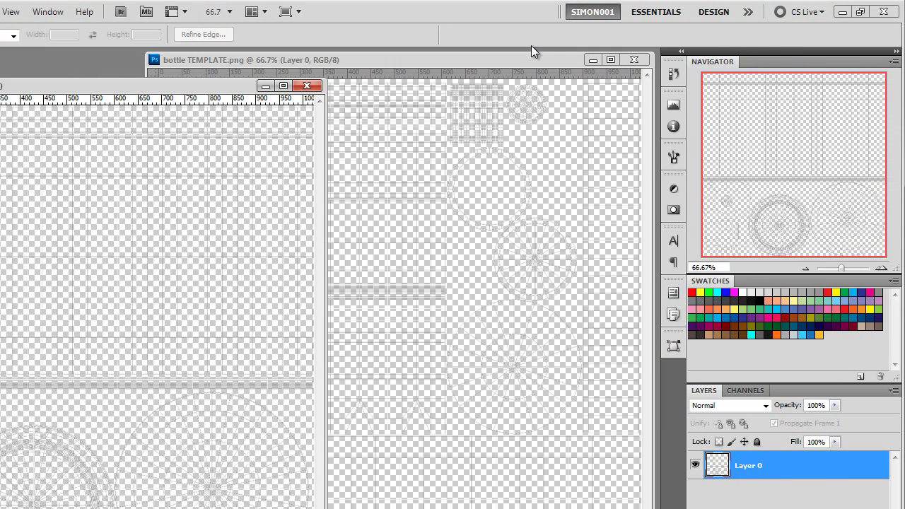
pyautogui.click(673, 244)
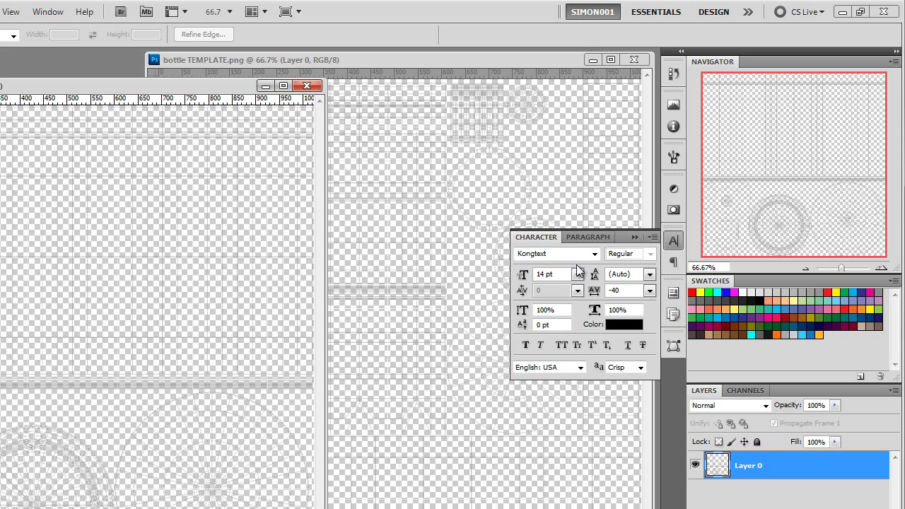
pyautogui.click(672, 347)
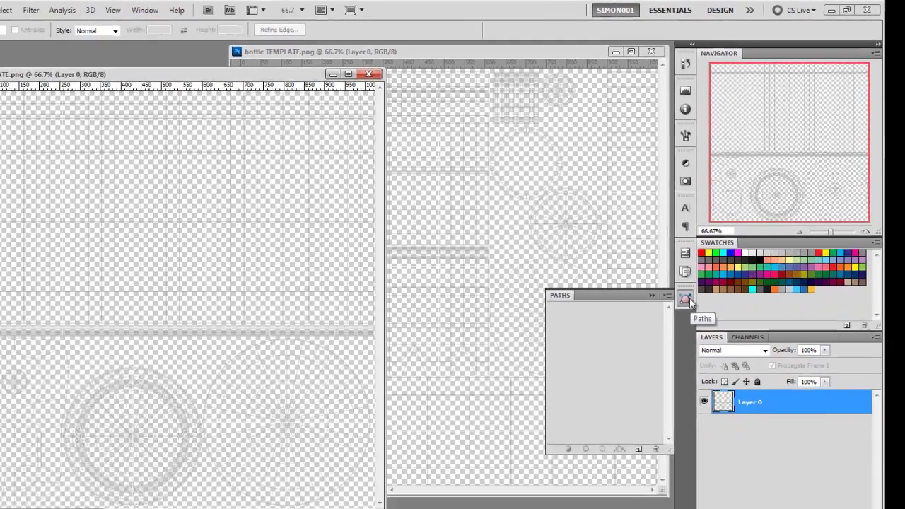
pyautogui.click(673, 346)
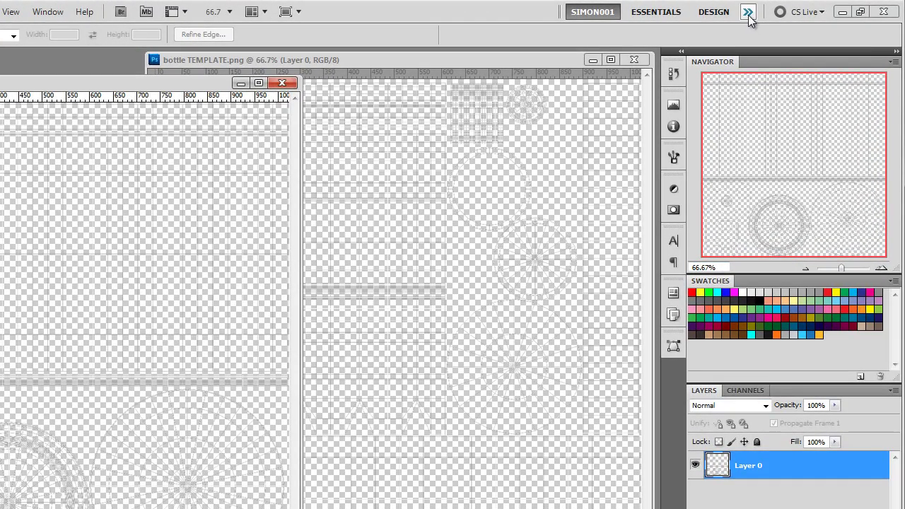
pyautogui.click(751, 9)
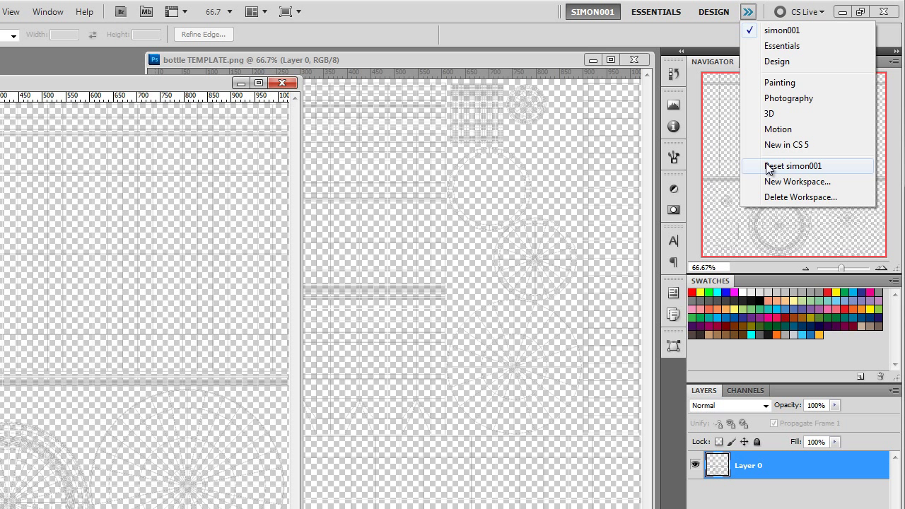
pyautogui.click(529, 35)
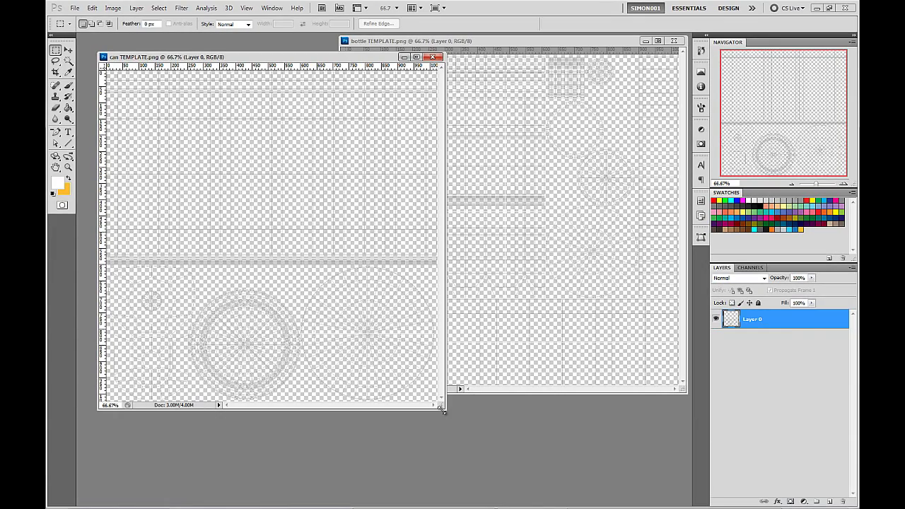
# Rename the can template's layer to OL, lock it completely and leave it deselected.
pyautogui.moveTo(448, 422); pyautogui.dragTo(479, 457)
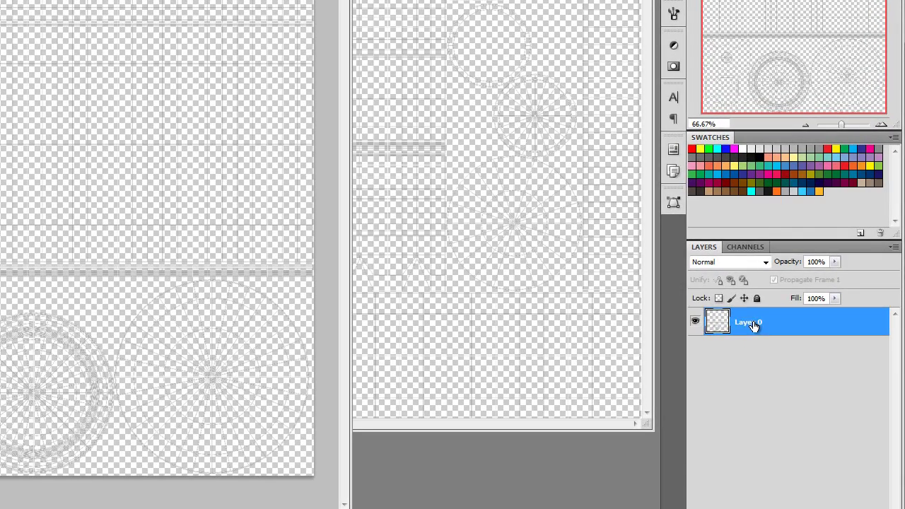
pyautogui.doubleClick(751, 323)
pyautogui.write('OL')
pyautogui.press('Return')
pyautogui.click(757, 299)
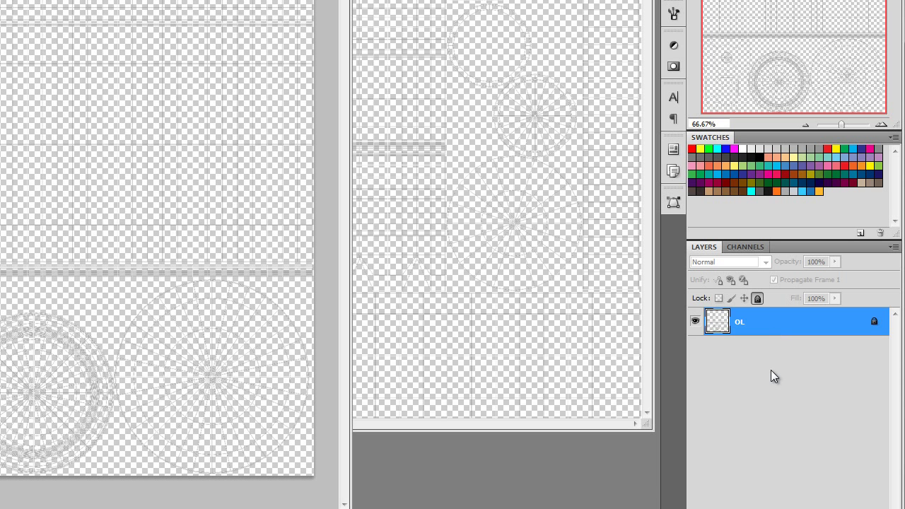
pyautogui.click(753, 393)
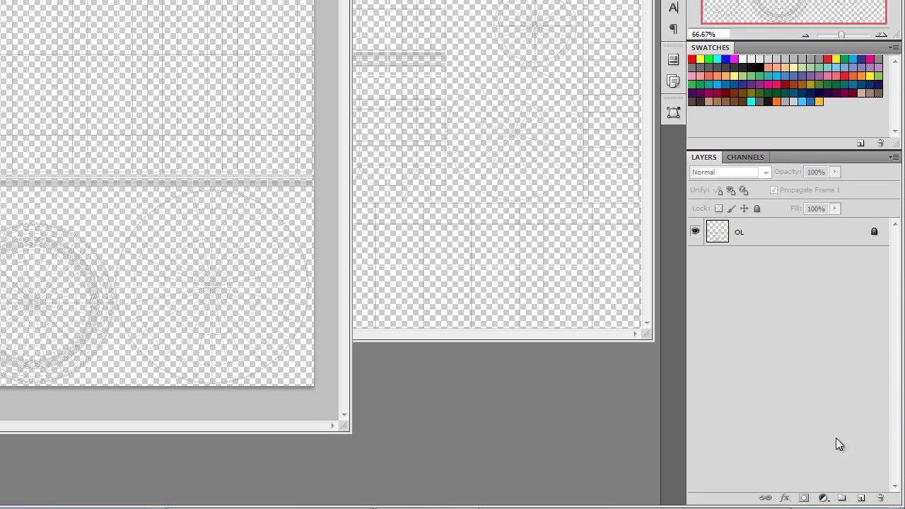
# Create a new layer in the can template and rename it BG.
pyautogui.click(862, 502)
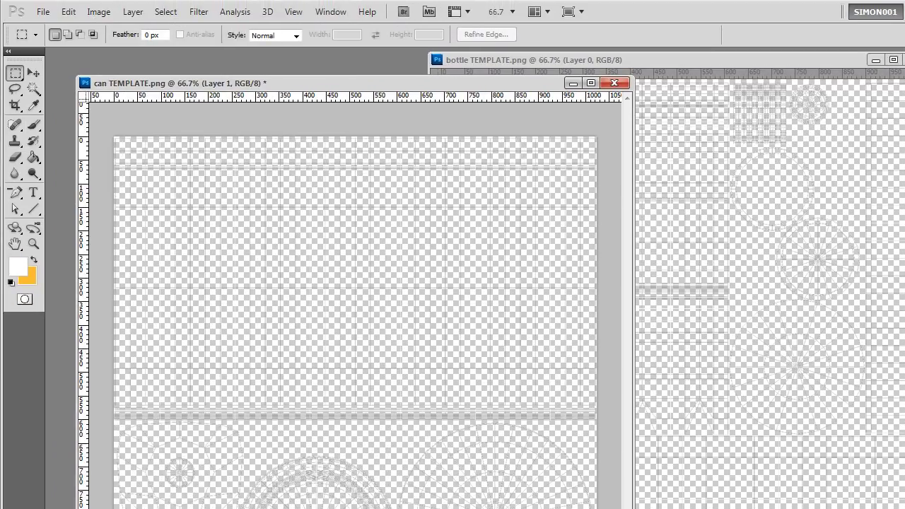
pyautogui.click(134, 12)
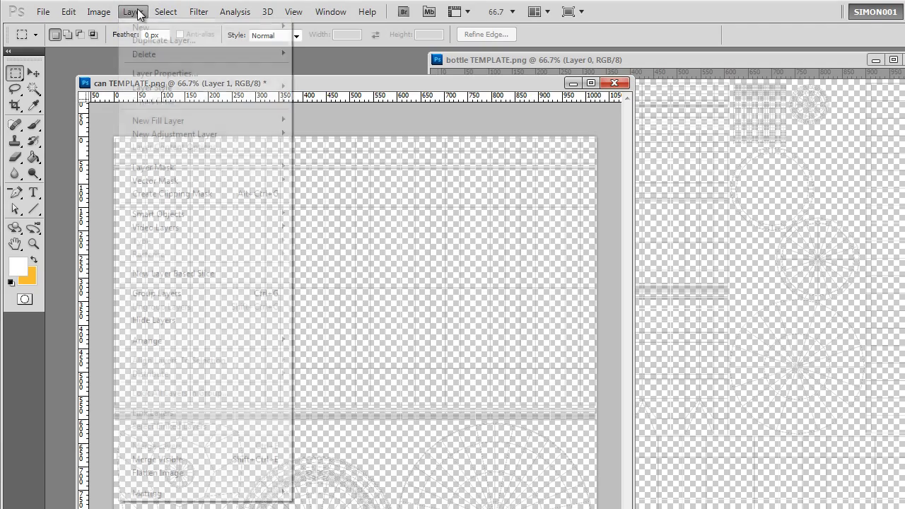
pyautogui.moveTo(177, 27)
pyautogui.click(142, 14)
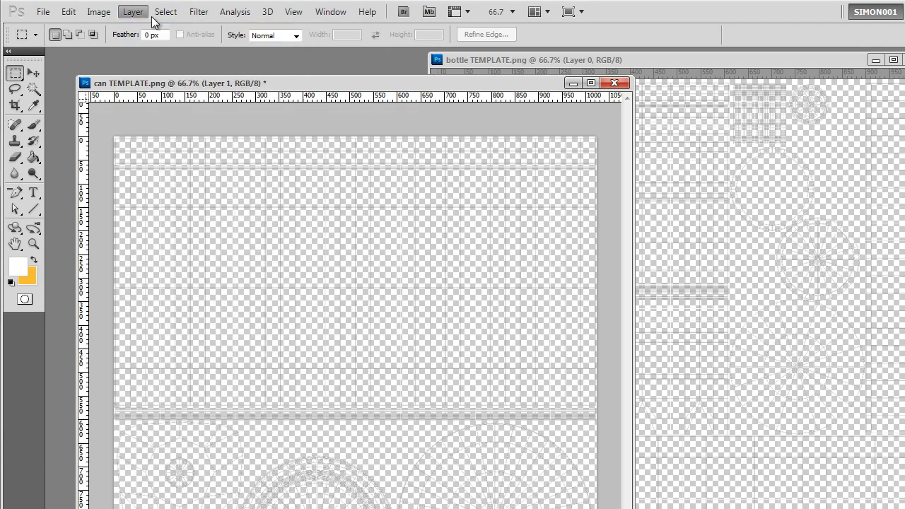
pyautogui.click(134, 12)
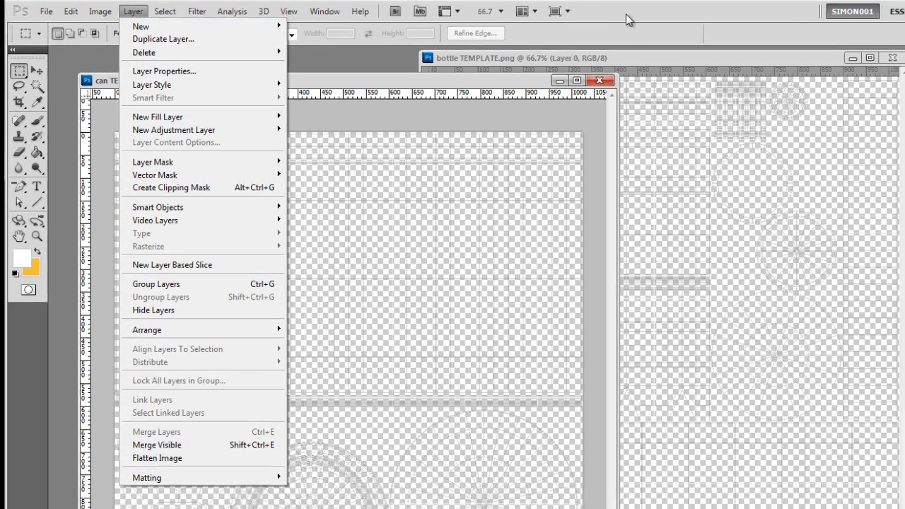
pyautogui.click(627, 20)
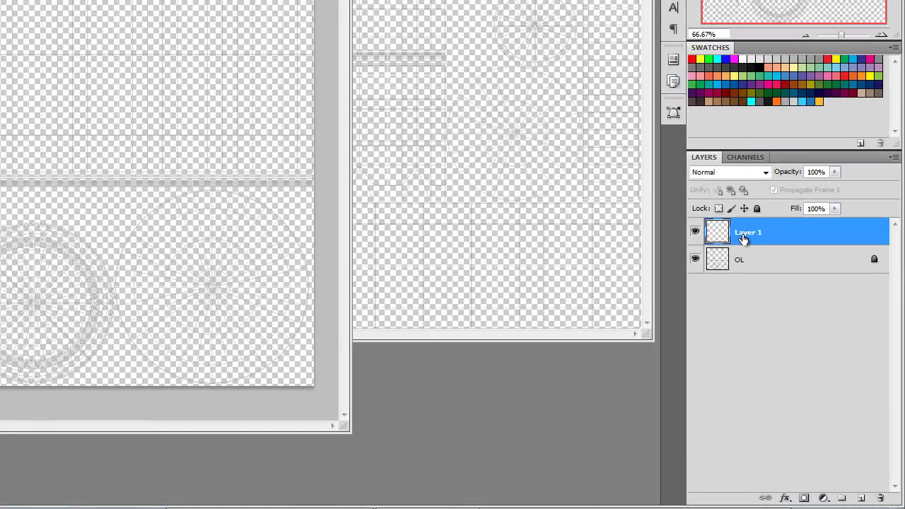
pyautogui.doubleClick(744, 233)
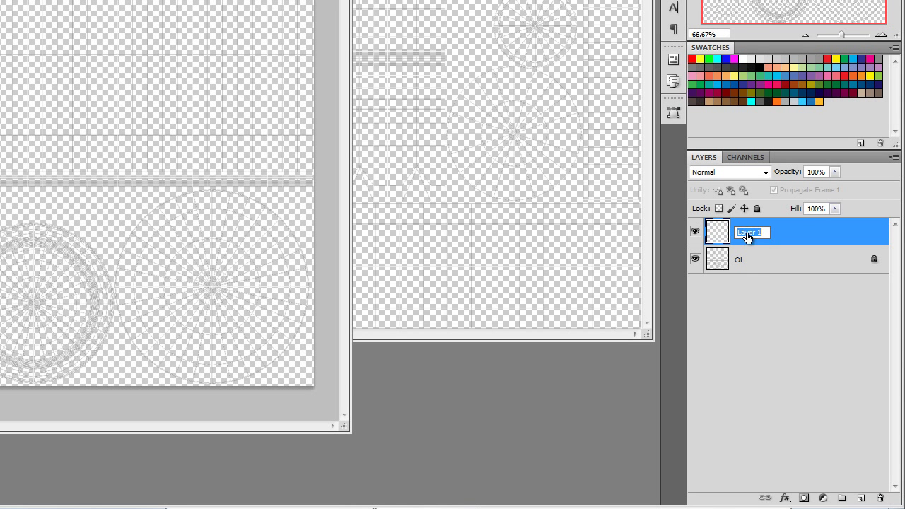
pyautogui.write('BG')
pyautogui.press('Return')
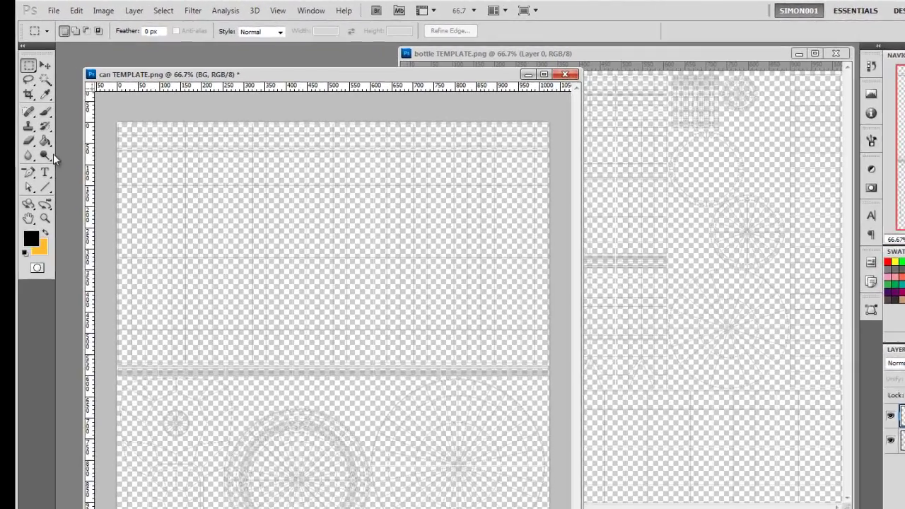
# Fill the BG layer with black using the Paint Bucket tool and move it below the OL layer.
pyautogui.click(45, 141)
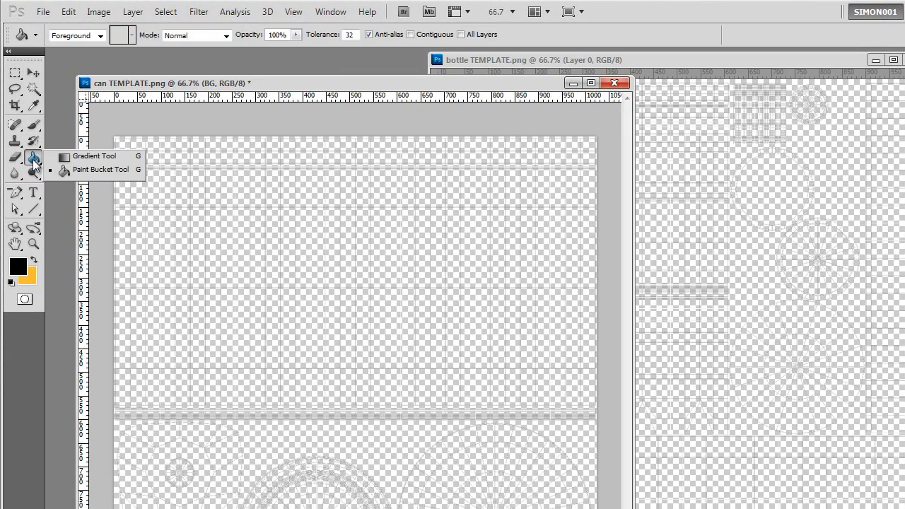
pyautogui.click(84, 172)
pyautogui.click(255, 252)
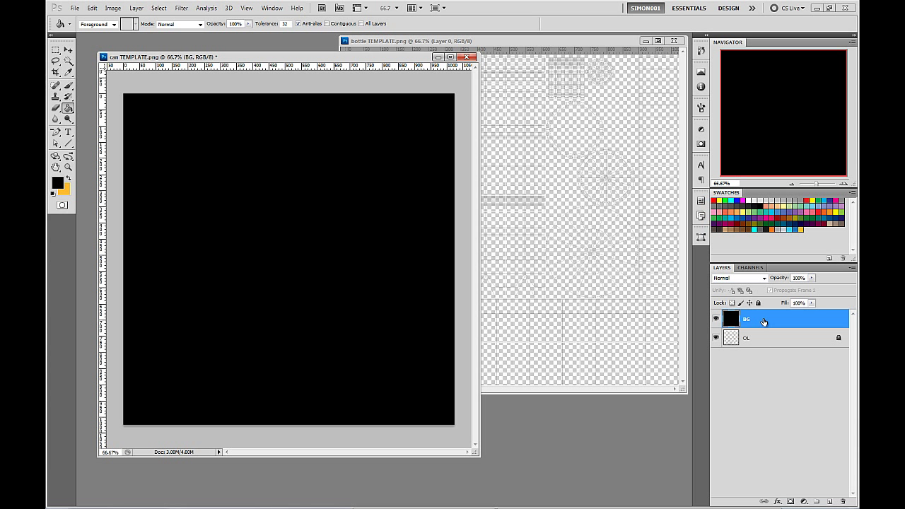
pyautogui.moveTo(764, 320); pyautogui.dragTo(772, 358)
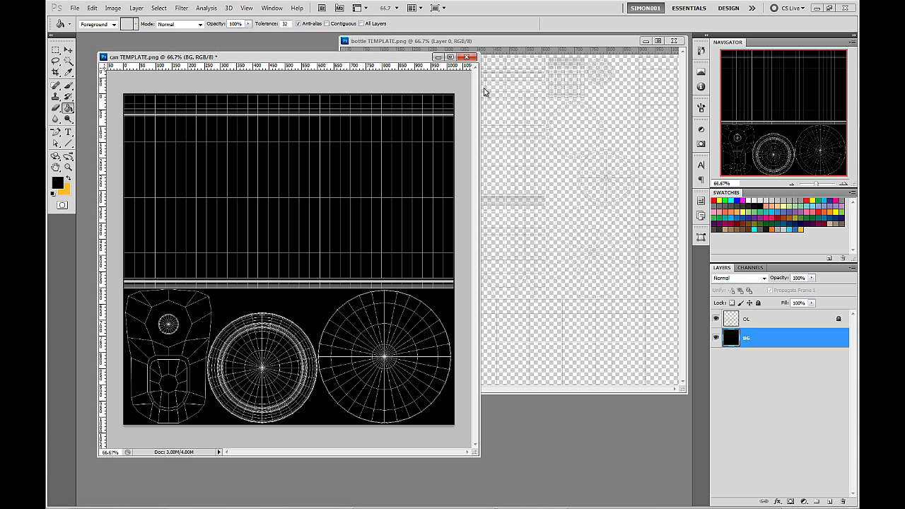
# Switch briefly to the bottle template, then bring can TEMPLATE.png back to the front and widen its window.
pyautogui.click(517, 45)
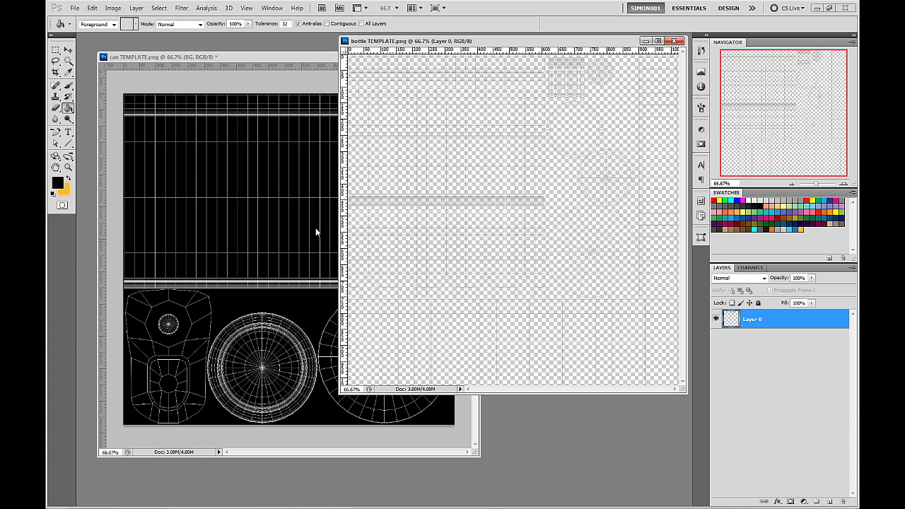
pyautogui.click(305, 60)
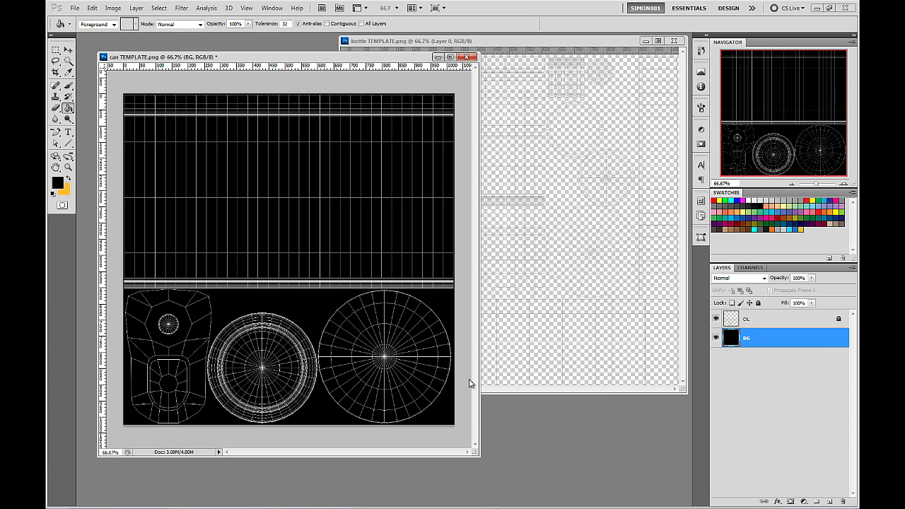
pyautogui.moveTo(480, 457); pyautogui.dragTo(631, 464)
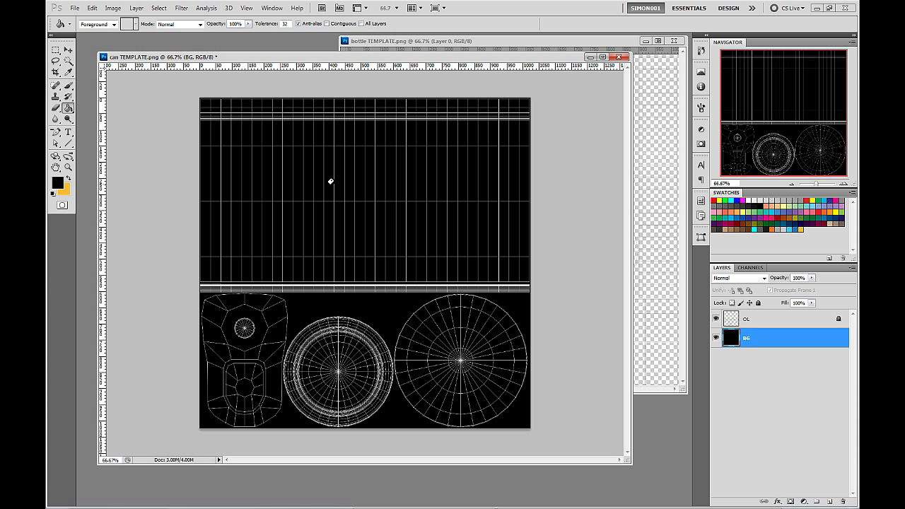
# Open creeper_wallpaper and minecraft-logo together from the TVC Bottle project's sourceimages folder.
pyautogui.hotkey('alt', 'Tab')
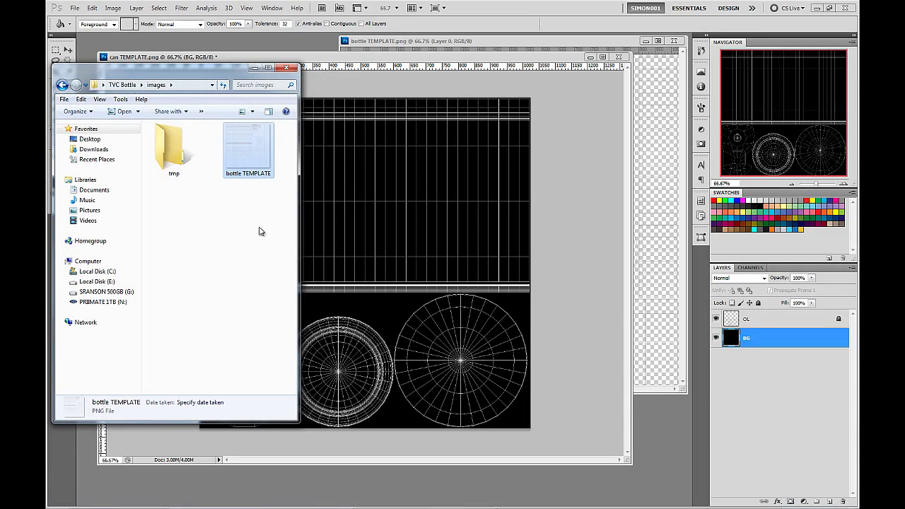
pyautogui.press('BackSpace')
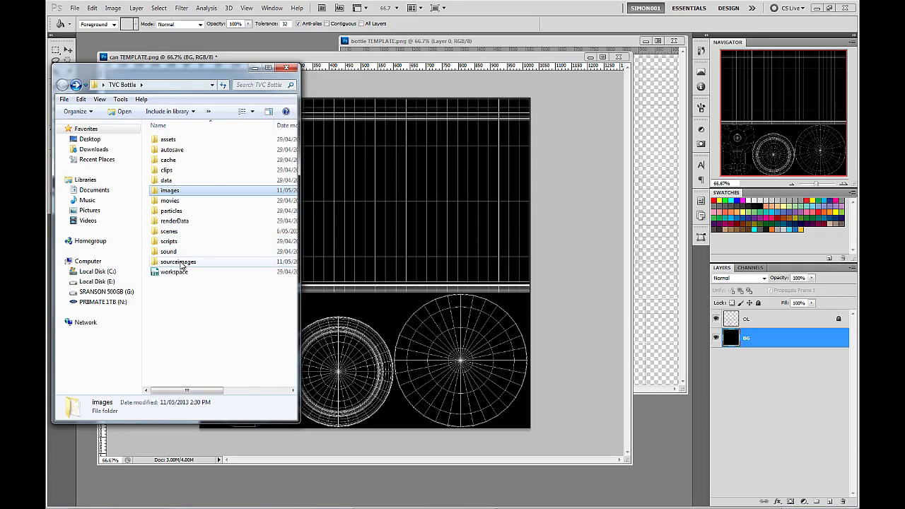
pyautogui.doubleClick(180, 263)
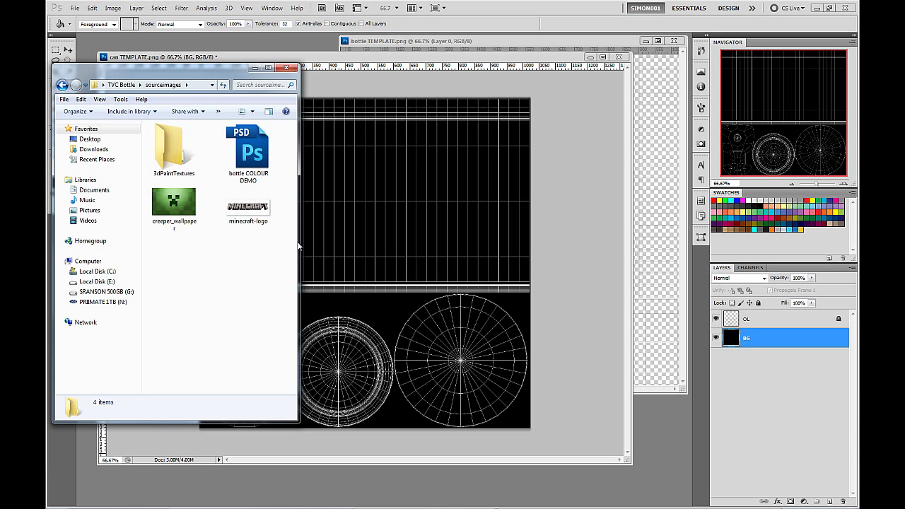
pyautogui.moveTo(300, 241); pyautogui.dragTo(315, 241)
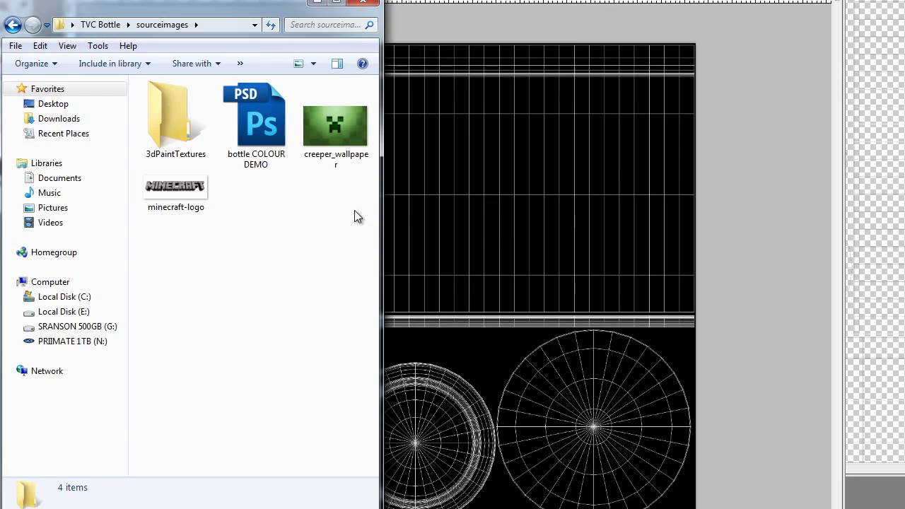
pyautogui.click(338, 133)
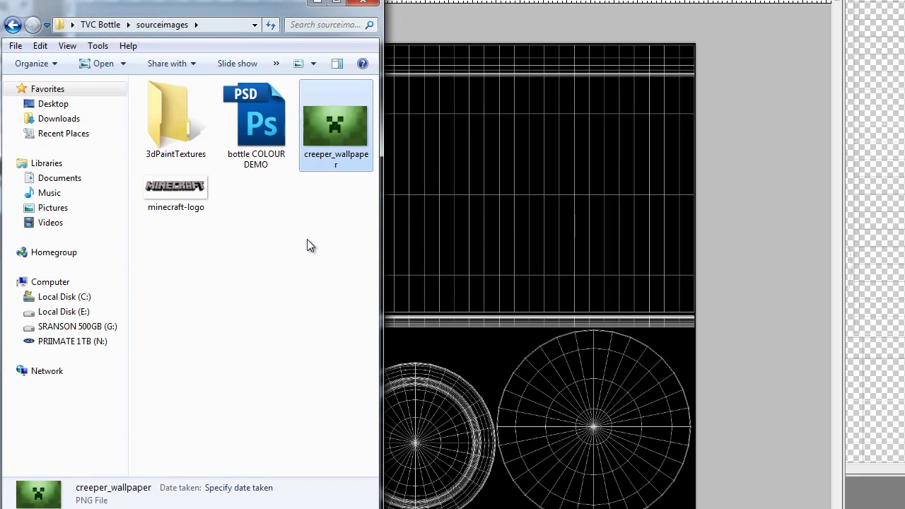
pyautogui.keyDown('ctrl'); pyautogui.click(185, 212); pyautogui.keyUp('ctrl')
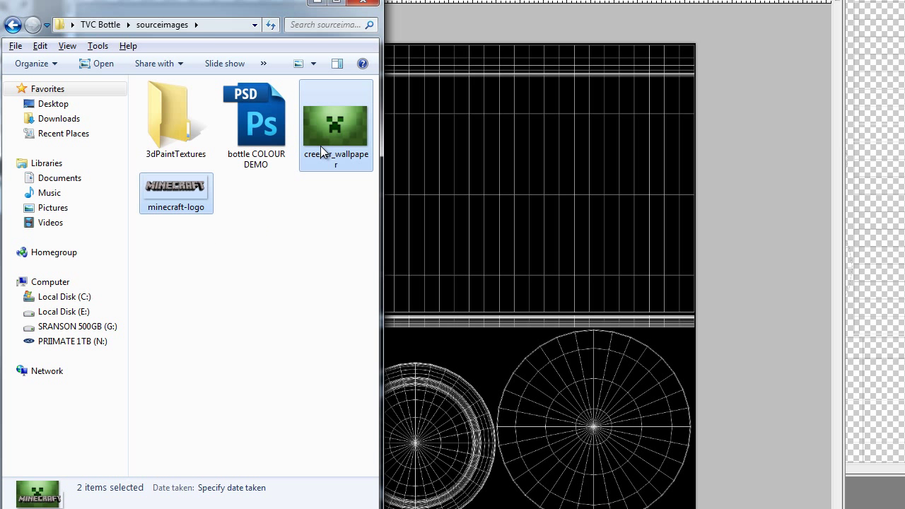
pyautogui.moveTo(336, 135); pyautogui.dragTo(293, 253)
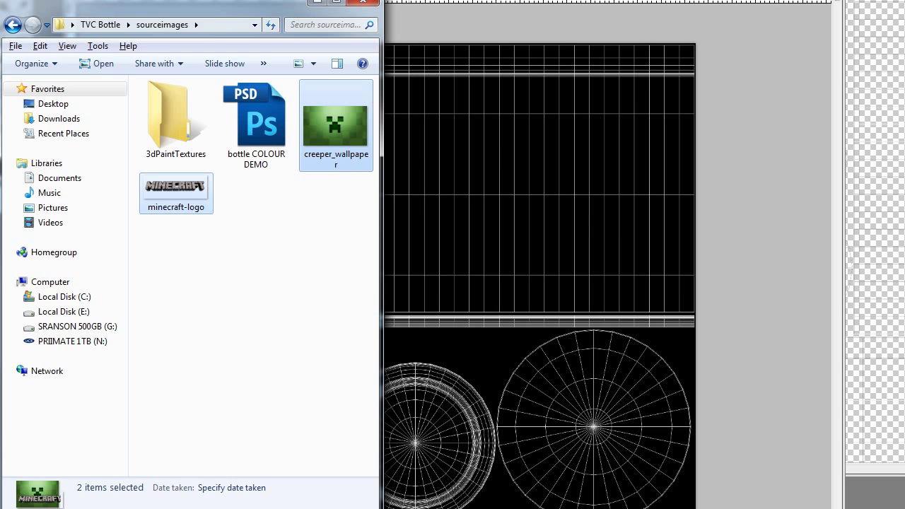
pyautogui.press('Return')
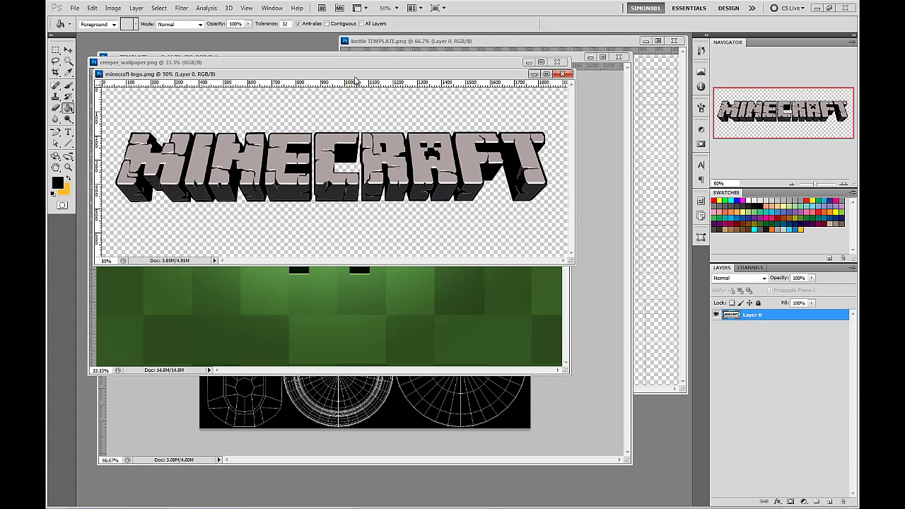
# Move the minecraft-logo.png window aside and copy its layer into can TEMPLATE.png.
pyautogui.moveTo(356, 77); pyautogui.dragTo(410, 126)
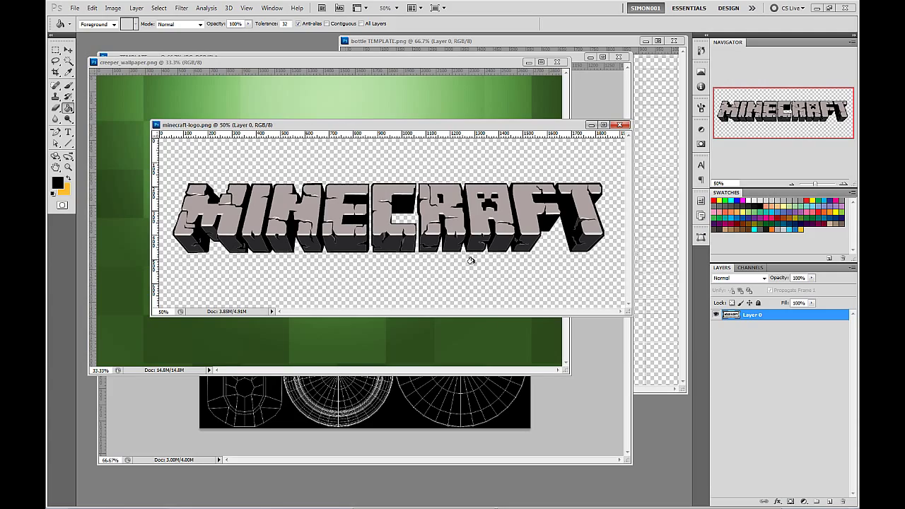
pyautogui.moveTo(435, 129); pyautogui.dragTo(350, 88)
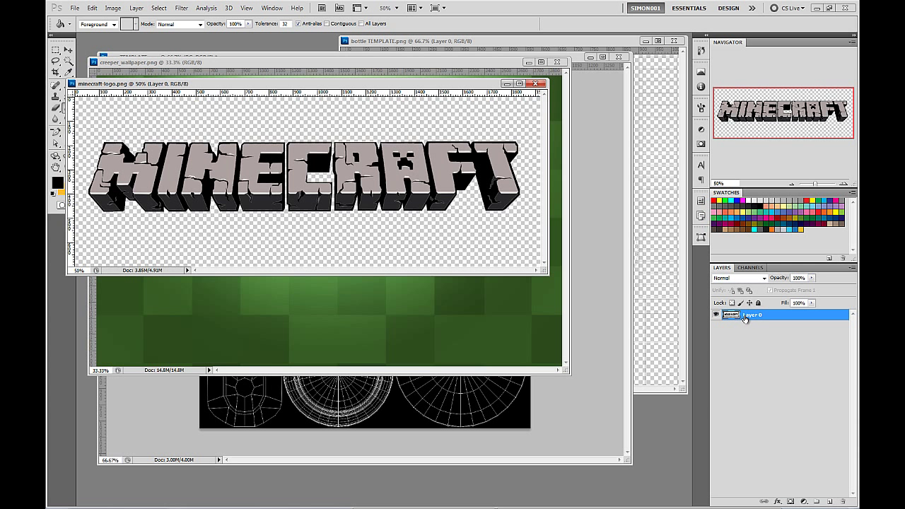
pyautogui.moveTo(747, 316); pyautogui.dragTo(461, 381)
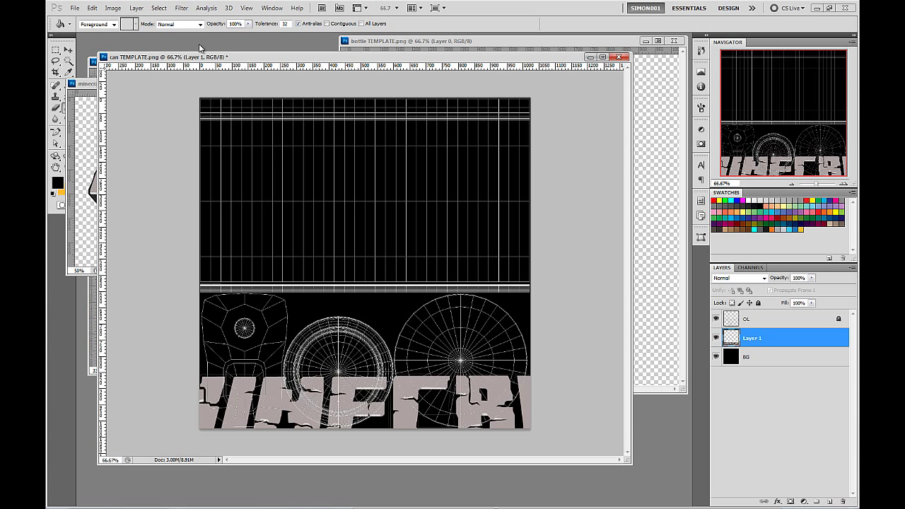
# Narrow the can TEMPLATE.png window and copy the Background layer of creeper_wallpaper.png into it.
pyautogui.moveTo(98, 111); pyautogui.dragTo(206, 106)
pyautogui.click(175, 68)
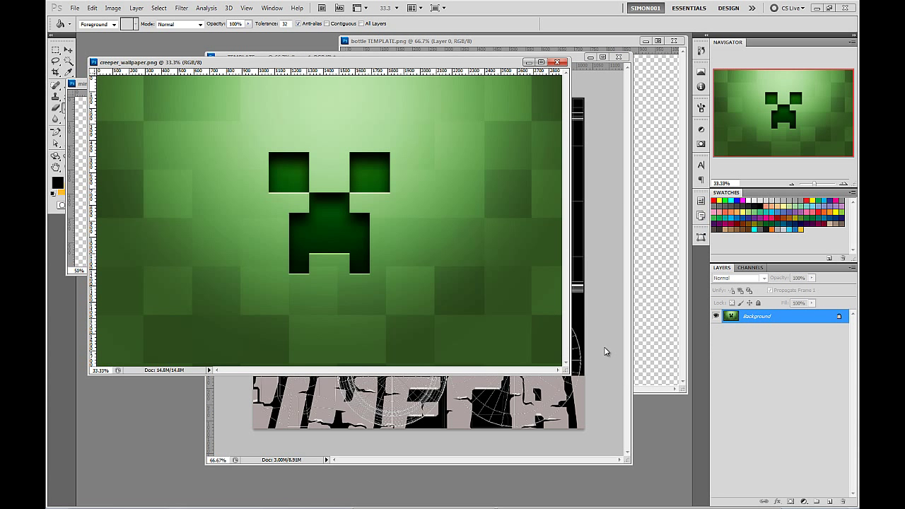
pyautogui.moveTo(730, 316); pyautogui.dragTo(333, 369)
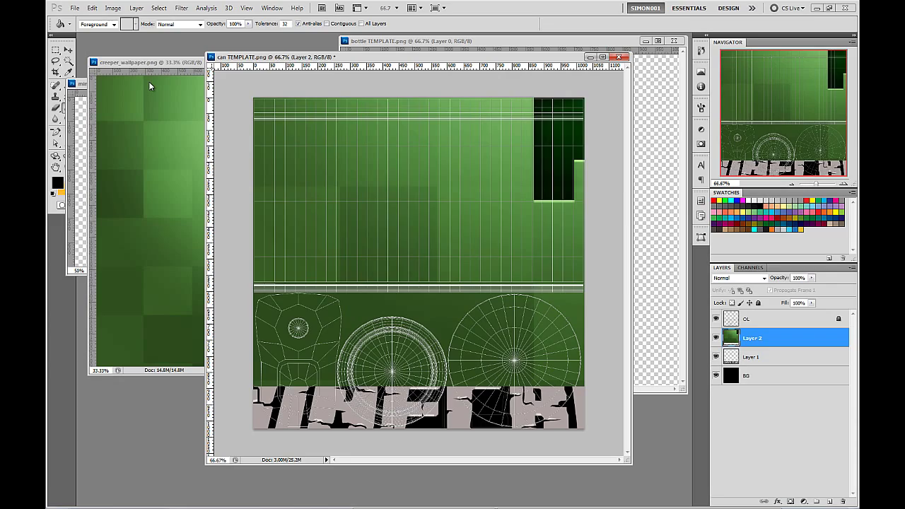
# Place the creeper_wallpaper and minecraft-logo files from the sourceimages folder into can TEMPLATE.png as smart objects.
pyautogui.hotkey('alt', 'Tab')
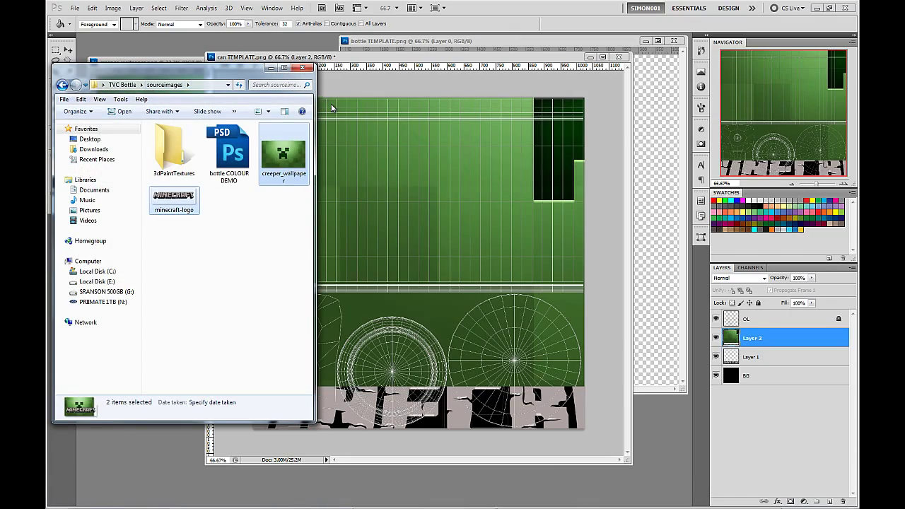
pyautogui.moveTo(252, 70); pyautogui.dragTo(262, 85)
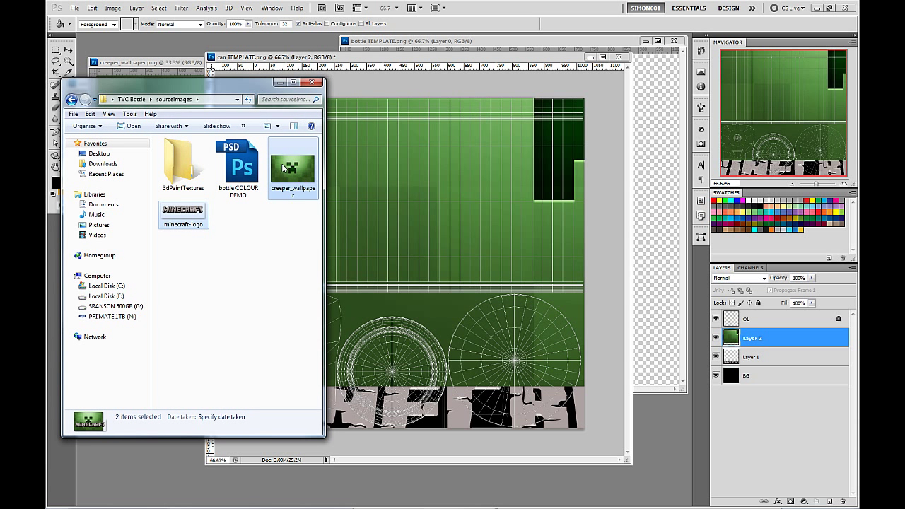
pyautogui.moveTo(286, 175); pyautogui.dragTo(427, 135)
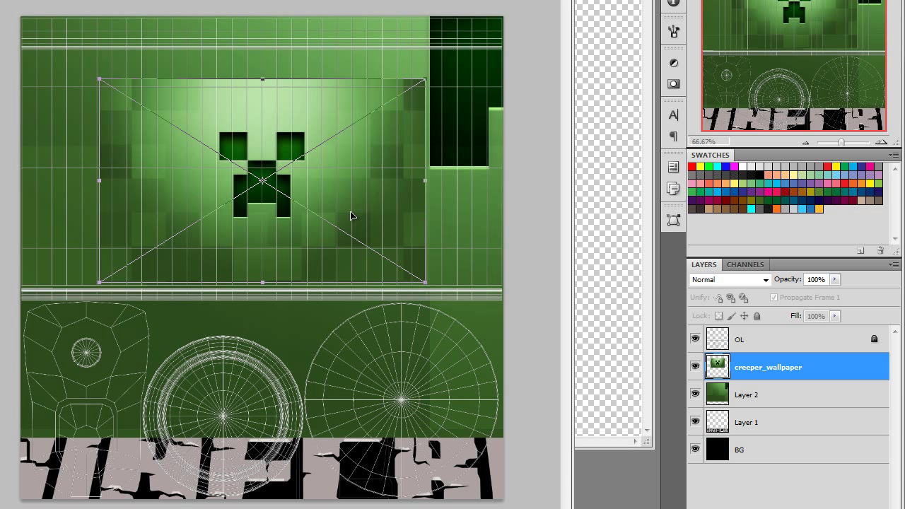
pyautogui.press('Return')
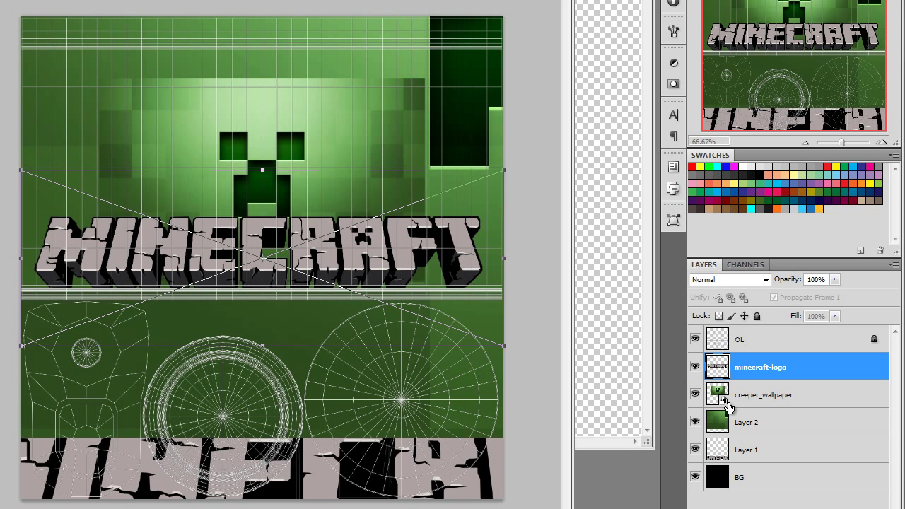
pyautogui.press('Return')
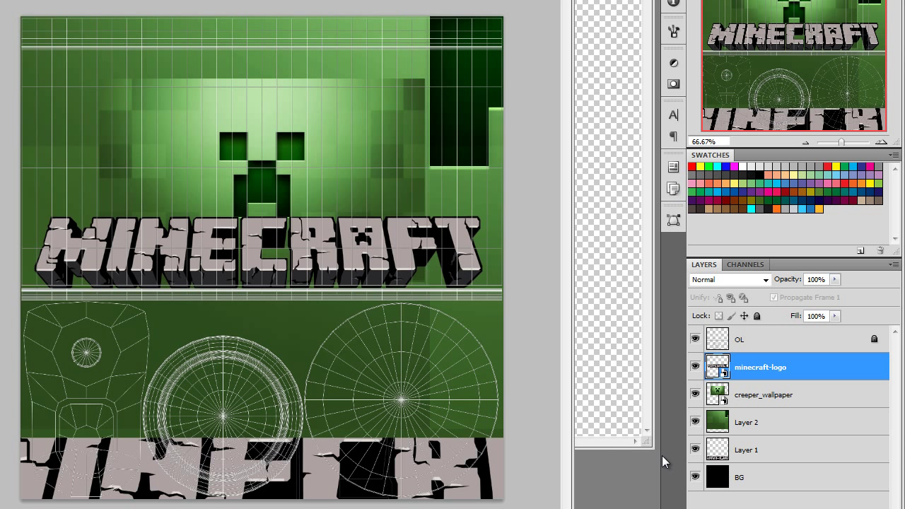
# Select the minecraft-logo smart object layer in the can template and minimize the creeper_wallpaper.png window.
pyautogui.click(759, 425)
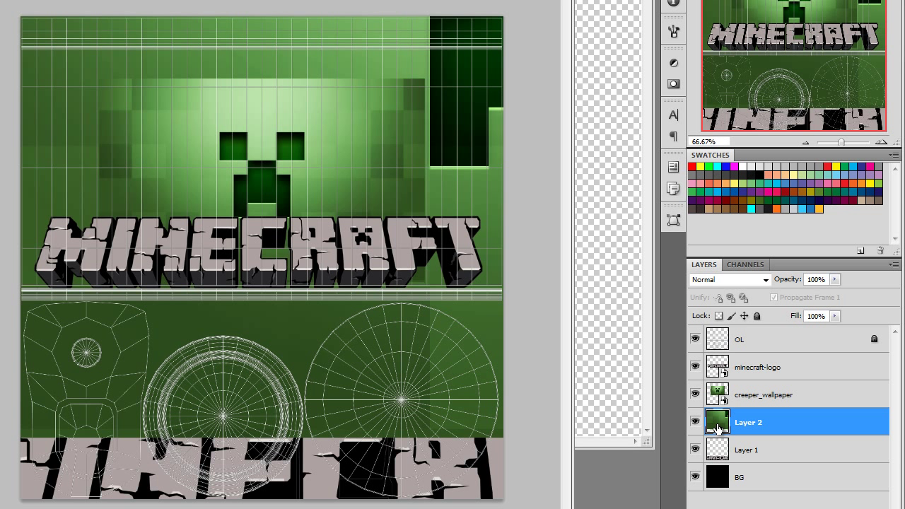
pyautogui.click(814, 398)
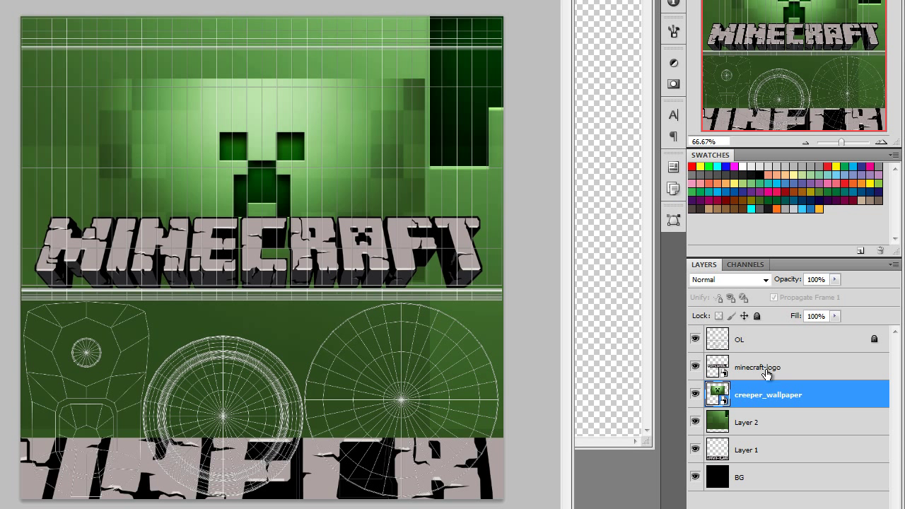
pyautogui.click(766, 373)
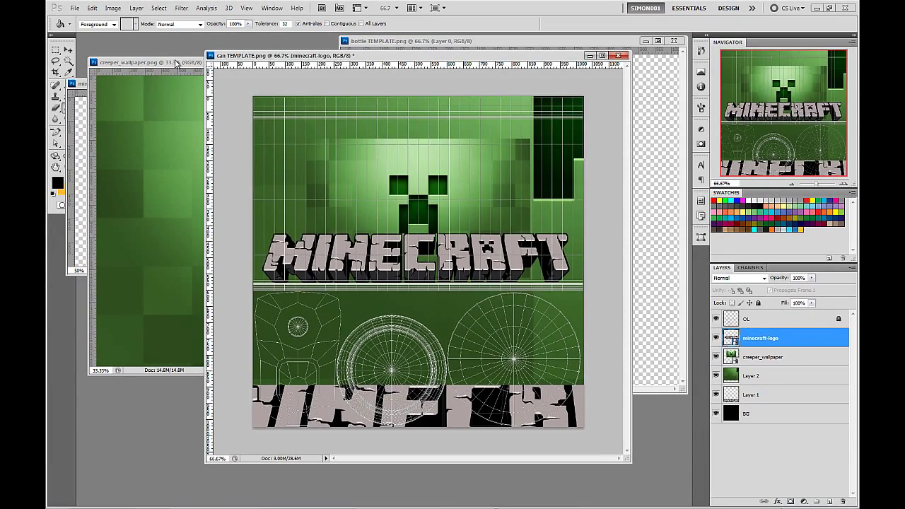
pyautogui.click(177, 63)
pyautogui.click(527, 63)
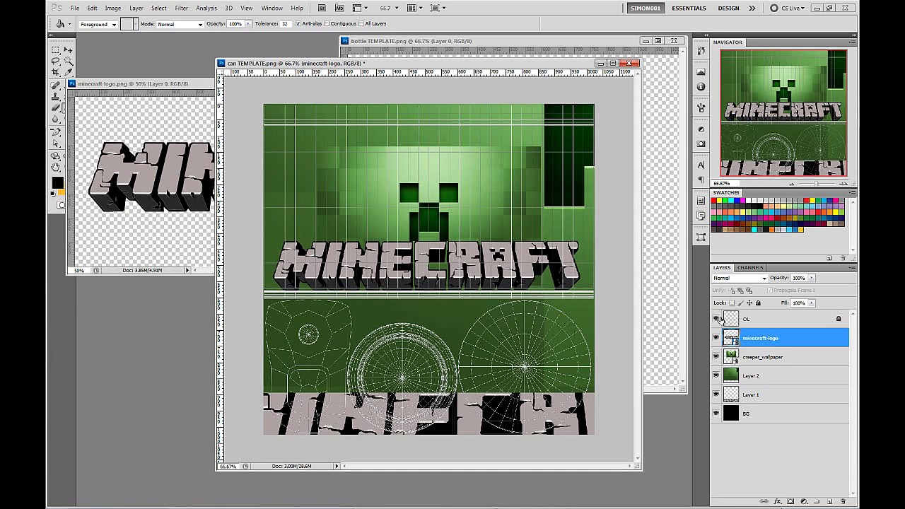
# Hide the minecraft-logo and creeper_wallpaper smart object layers and select Layer 2, the copied wallpaper.
pyautogui.click(716, 339)
pyautogui.click(717, 360)
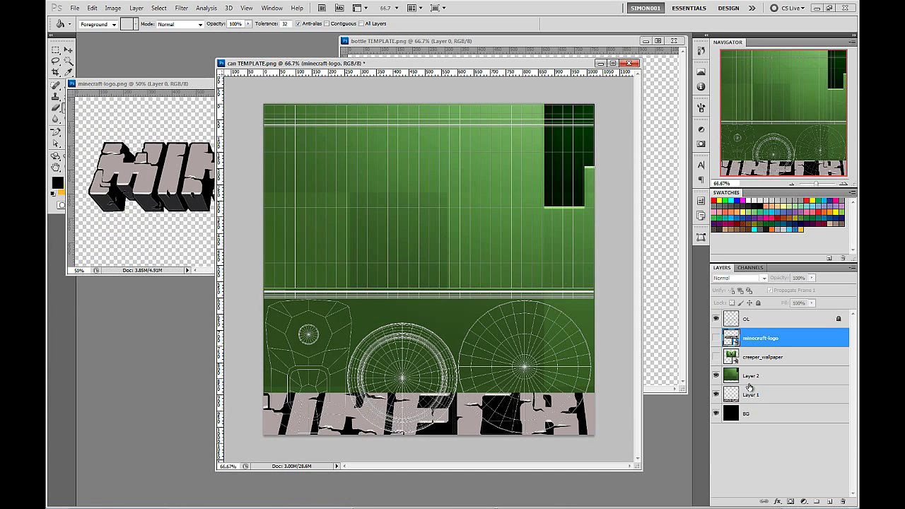
pyautogui.click(745, 379)
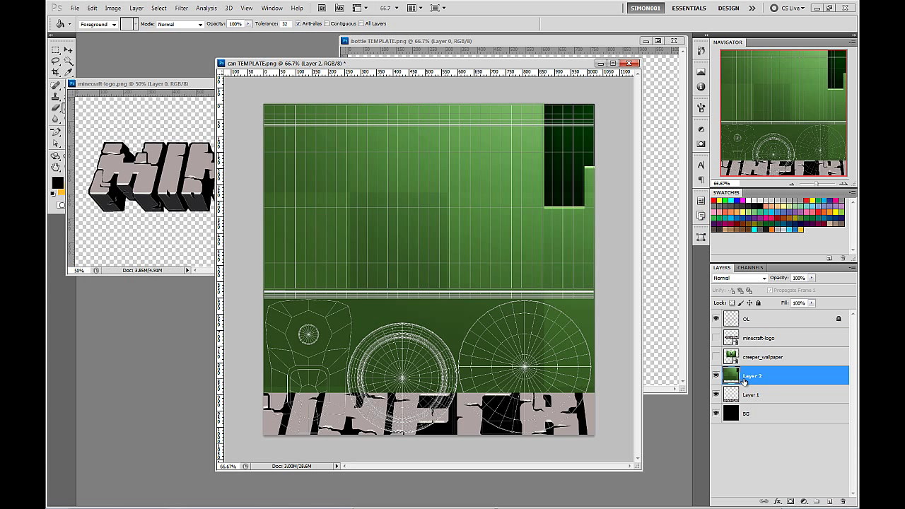
pyautogui.click(748, 393)
pyautogui.click(748, 380)
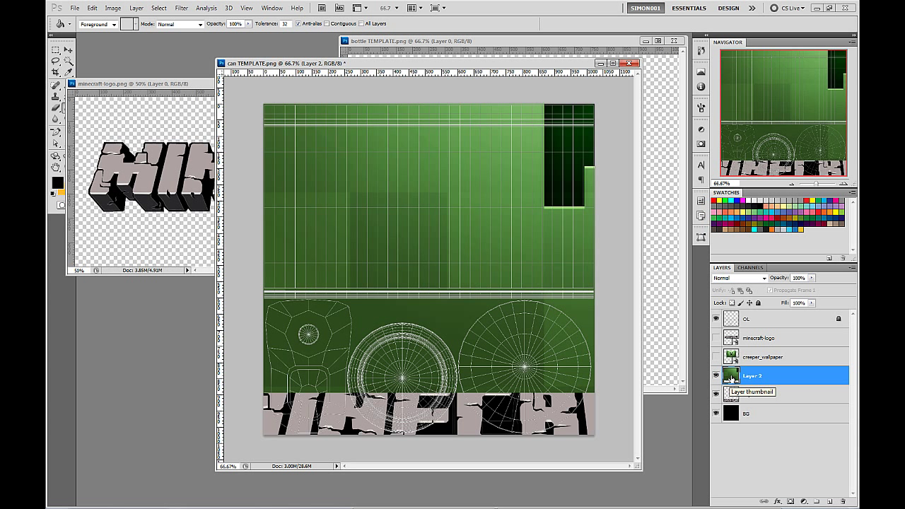
# Move the hidden minecraft-logo and creeper_wallpaper layers together beneath the BG layer and reselect Layer 2.
pyautogui.click(758, 341)
pyautogui.keyDown('shift'); pyautogui.click(761, 353); pyautogui.keyUp('shift')
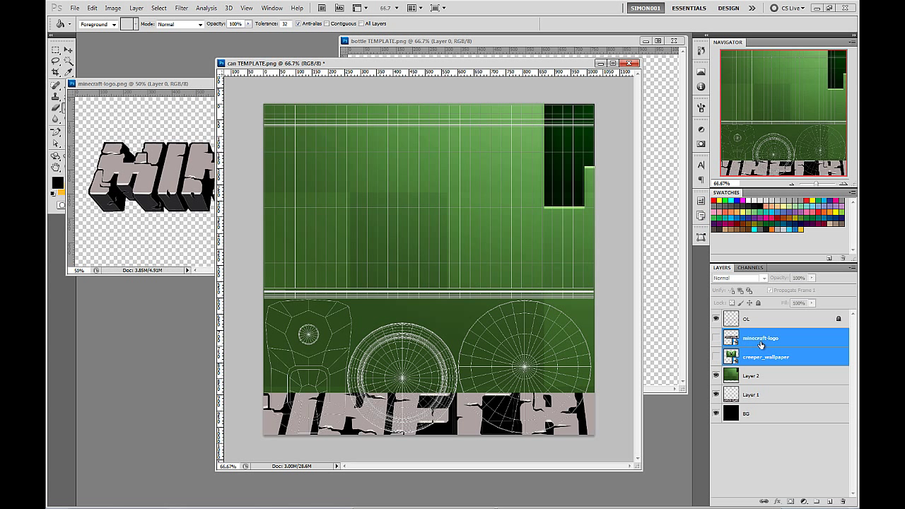
pyautogui.moveTo(761, 345); pyautogui.dragTo(764, 425)
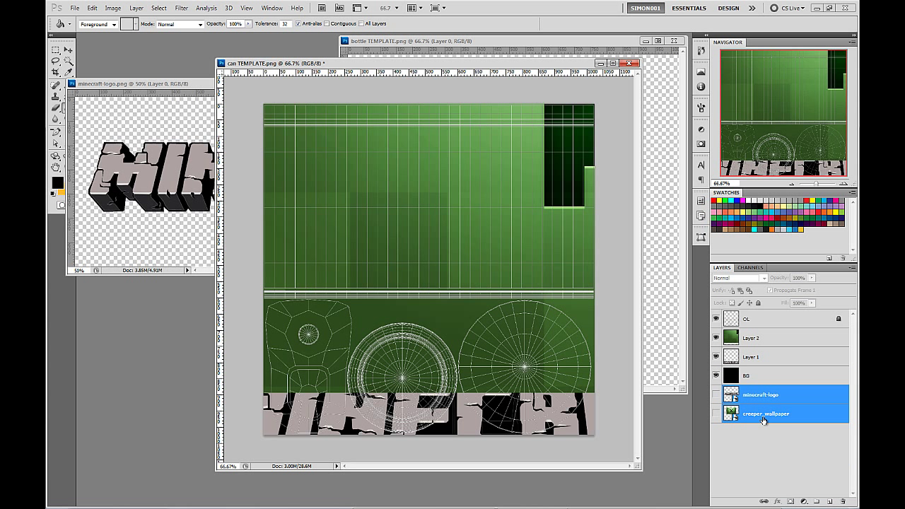
pyautogui.click(759, 381)
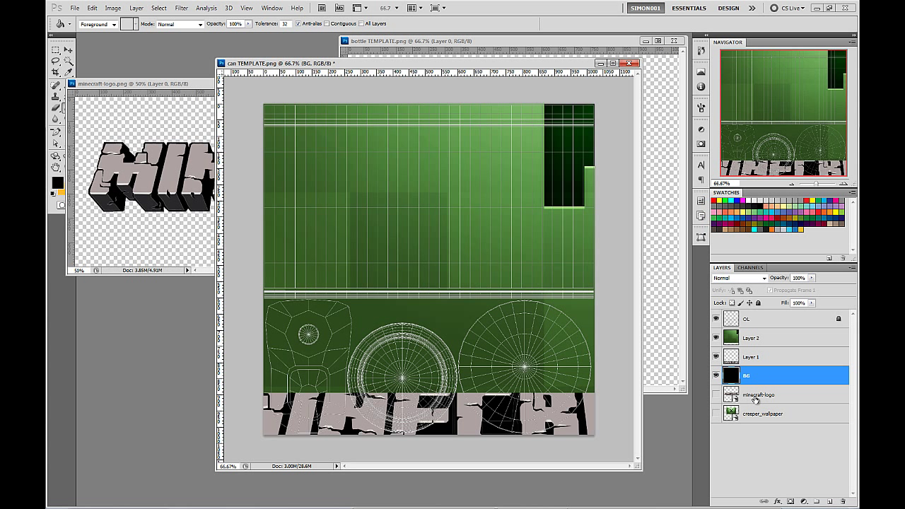
pyautogui.click(765, 341)
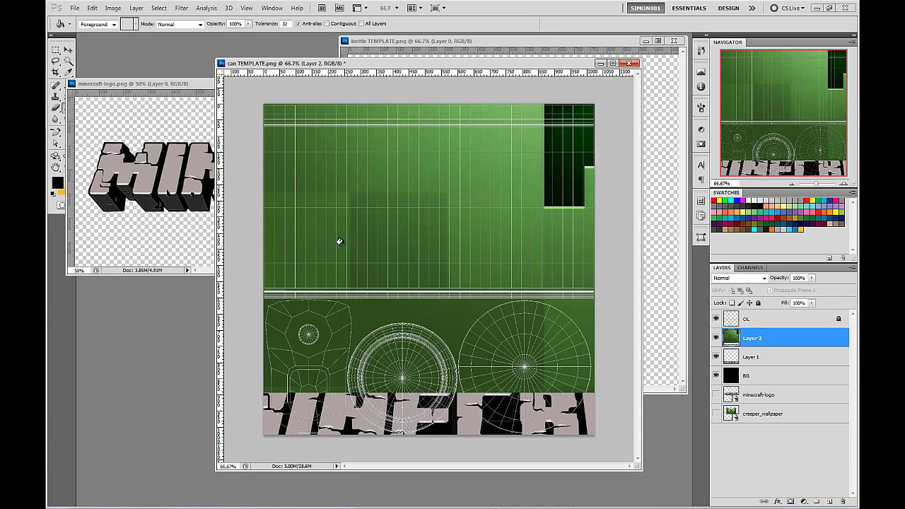
# Put the minecraft-logo.png window away and move Layer 2 so the creeper's mouth lies over the can's label area.
pyautogui.click(101, 84)
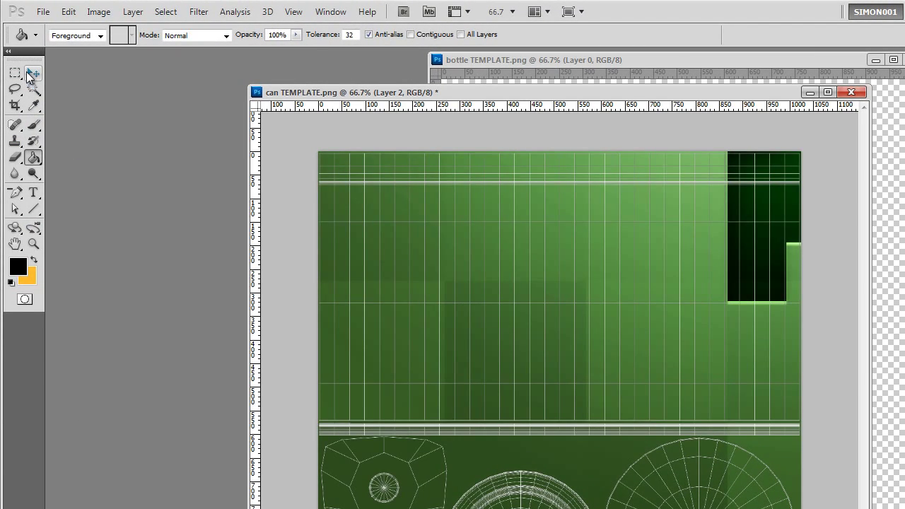
pyautogui.click(33, 74)
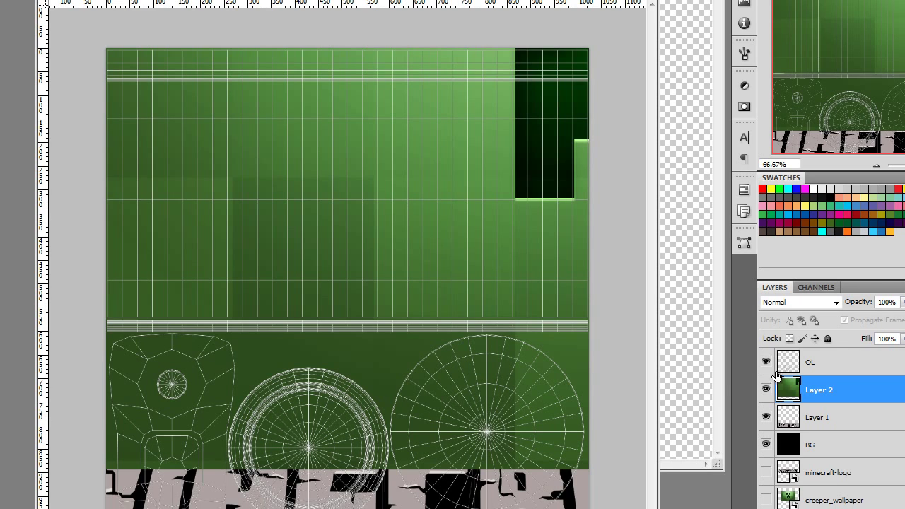
pyautogui.moveTo(408, 189); pyautogui.dragTo(156, 288)
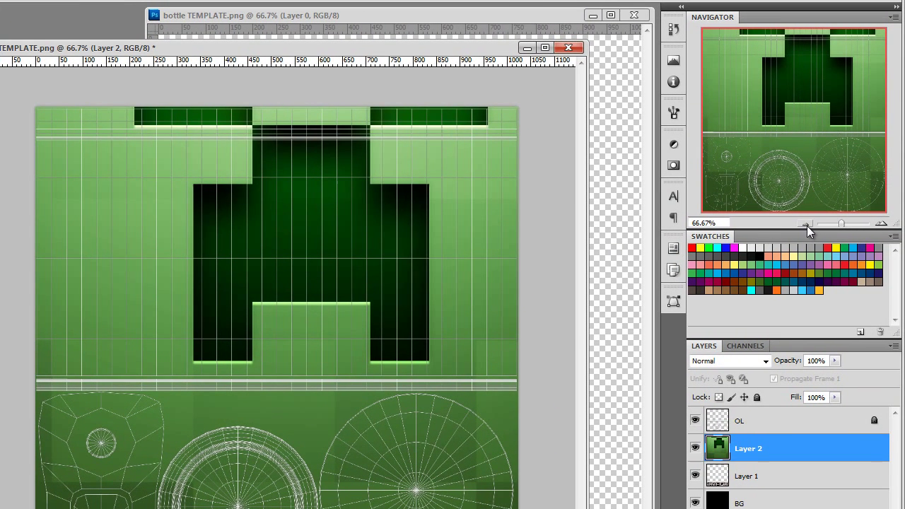
# Show the transform controls and scale the Layer 2 wallpaper proportionally to 37.50%.
pyautogui.click(807, 223)
pyautogui.click(807, 224)
pyautogui.click(807, 224)
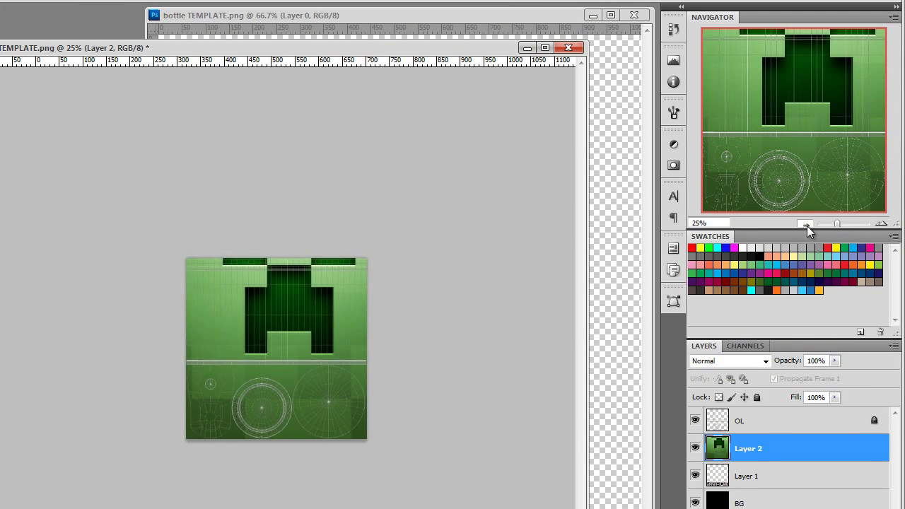
pyautogui.click(807, 224)
pyautogui.click(807, 224)
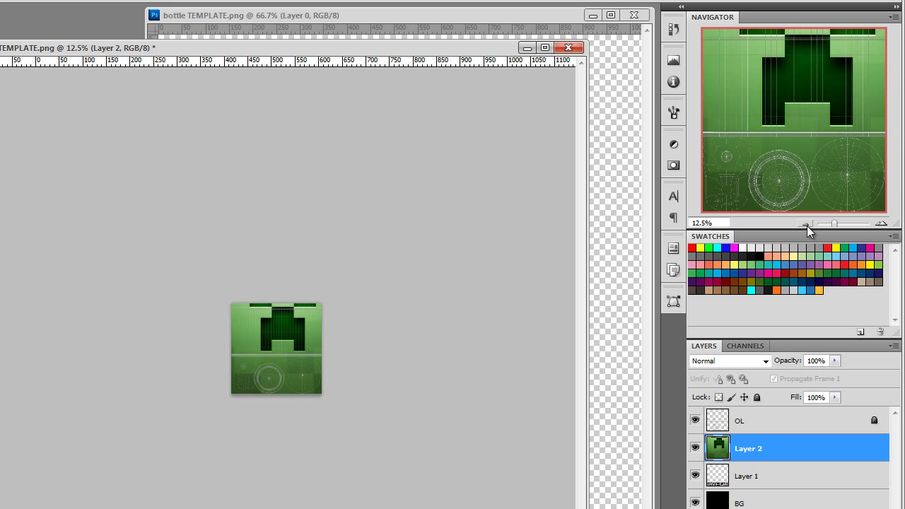
pyautogui.click(807, 224)
pyautogui.click(807, 224)
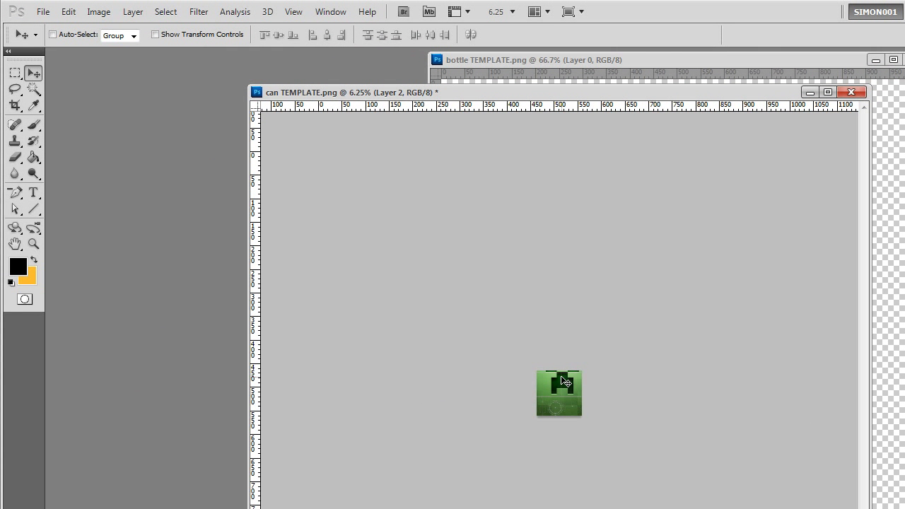
pyautogui.click(192, 36)
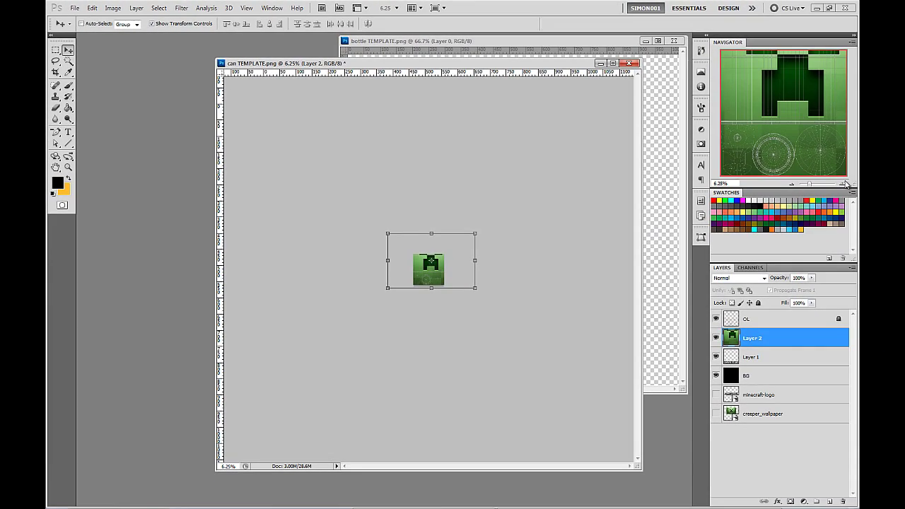
pyautogui.click(844, 185)
pyautogui.click(844, 185)
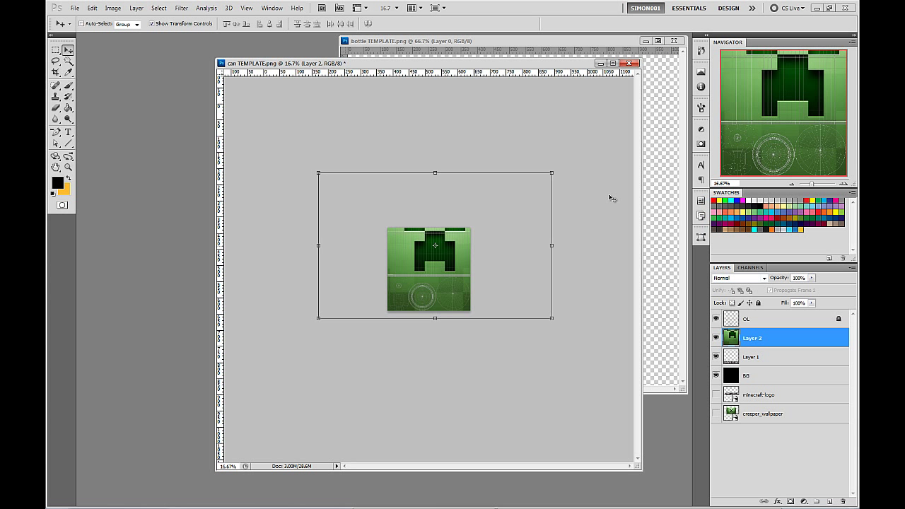
pyautogui.click(552, 174)
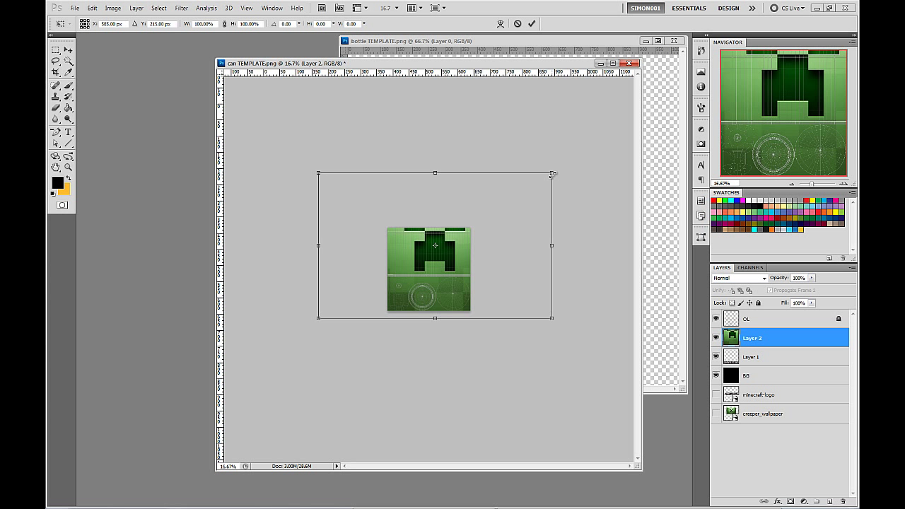
pyautogui.moveTo(552, 173); pyautogui.dragTo(479, 219)
# Centre the wallpaper over the label area at X 512 px, Y 280.97 px, scale it to 35.79% and hide the transform controls.
pyautogui.click(843, 185)
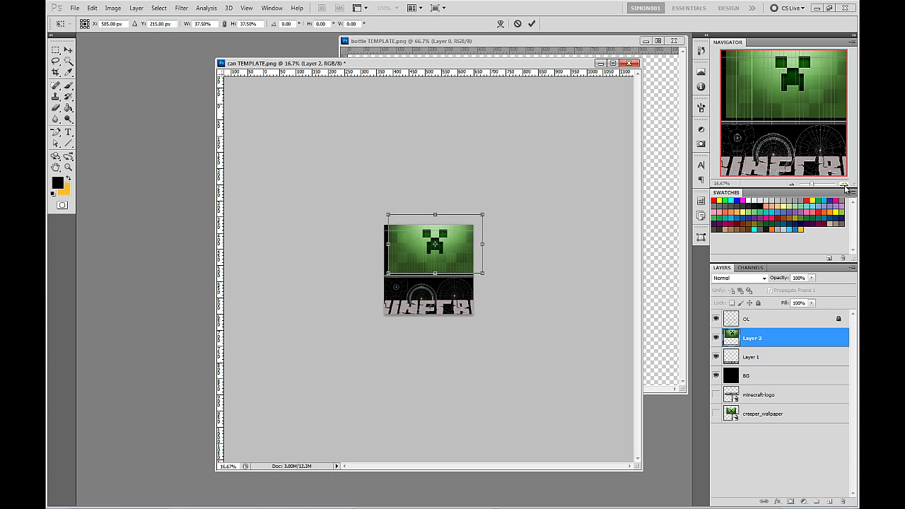
pyautogui.click(844, 185)
pyautogui.click(843, 185)
pyautogui.click(846, 188)
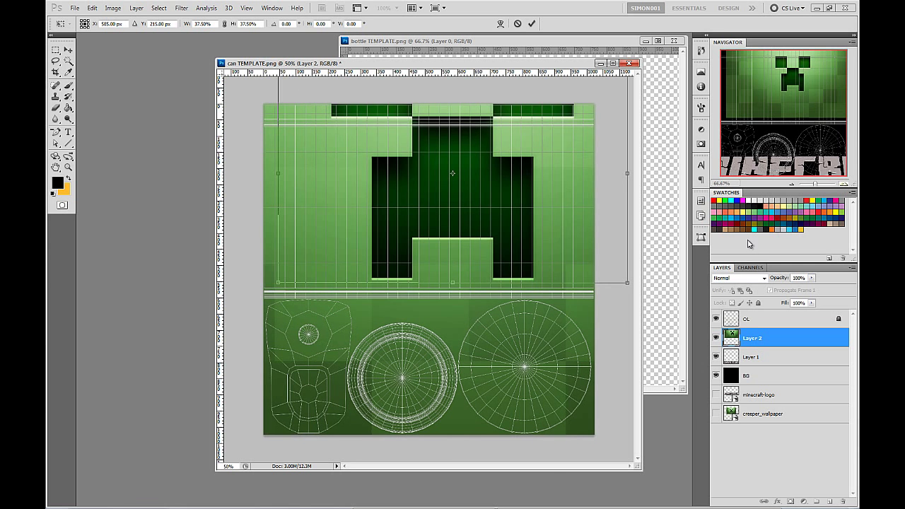
pyautogui.moveTo(380, 189); pyautogui.dragTo(360, 214)
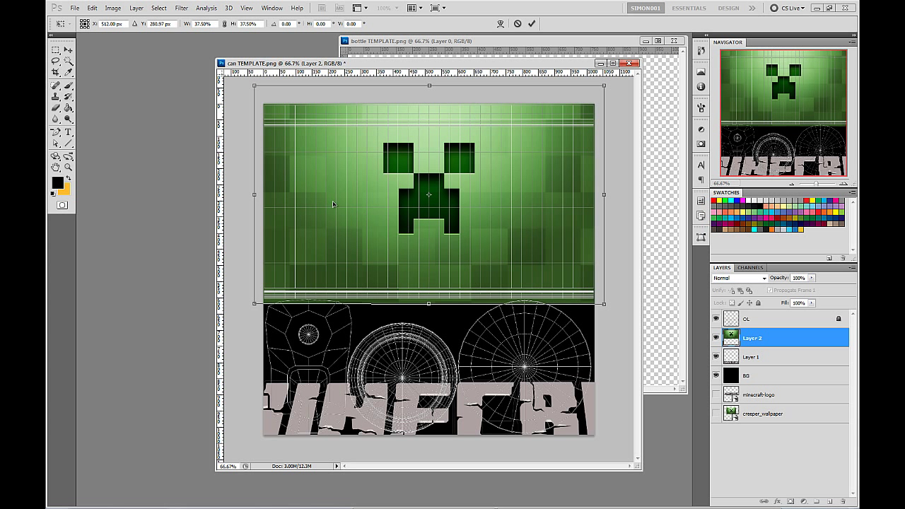
pyautogui.moveTo(606, 307); pyautogui.dragTo(598, 302)
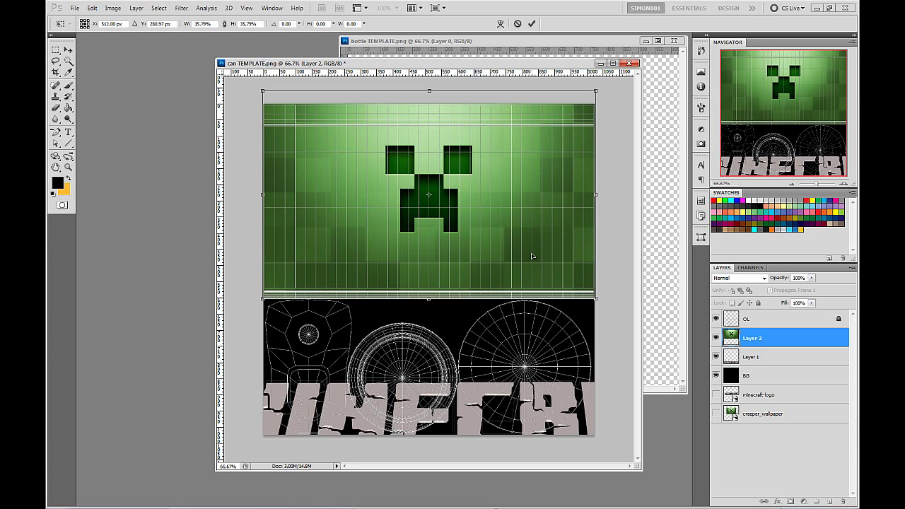
pyautogui.press('Return')
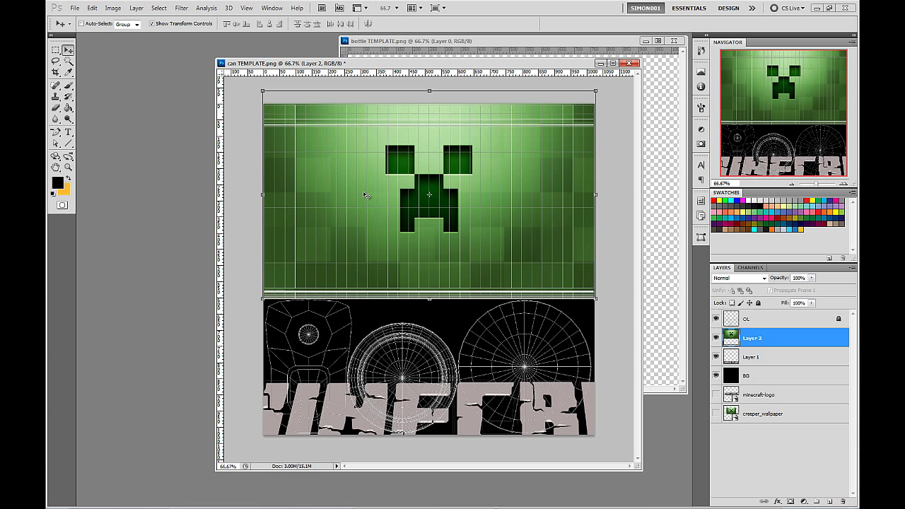
pyautogui.click(152, 24)
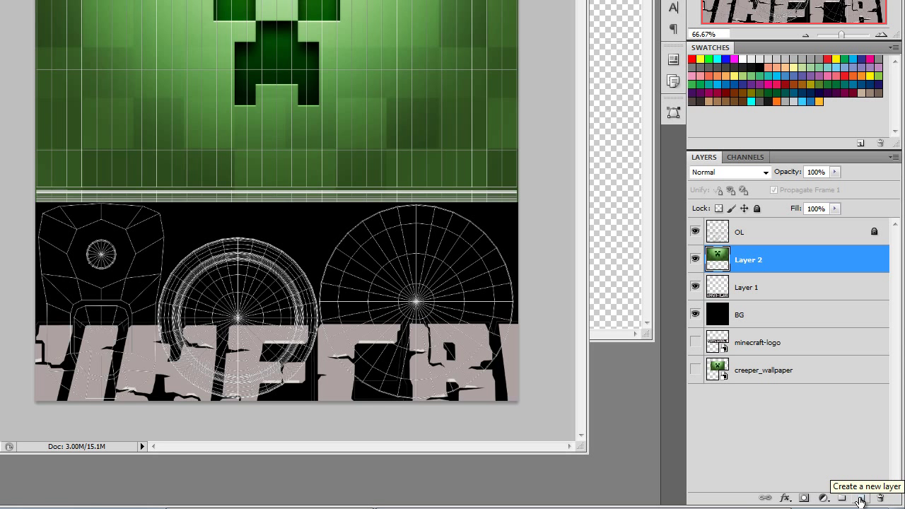
# Create a new layer above Layer 2 and make a rectangular selection over the full-width label area above the lower white band.
pyautogui.click(862, 498)
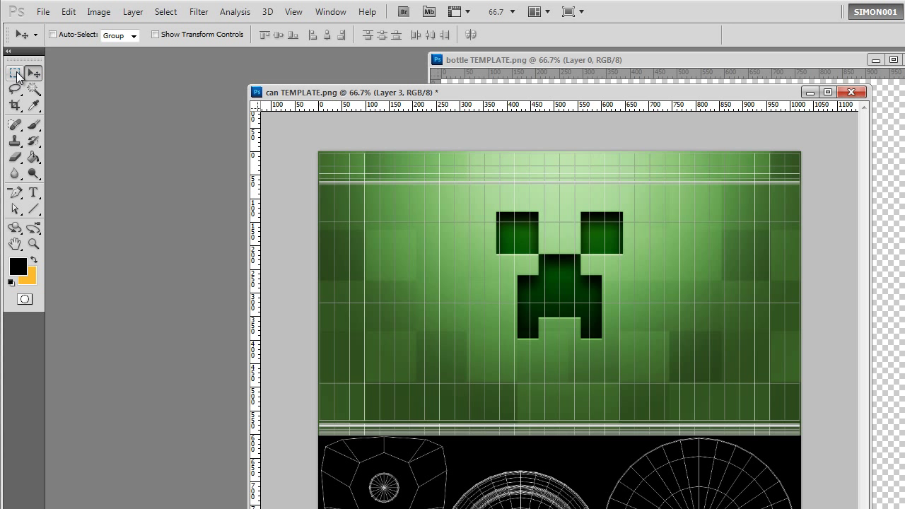
pyautogui.click(14, 73)
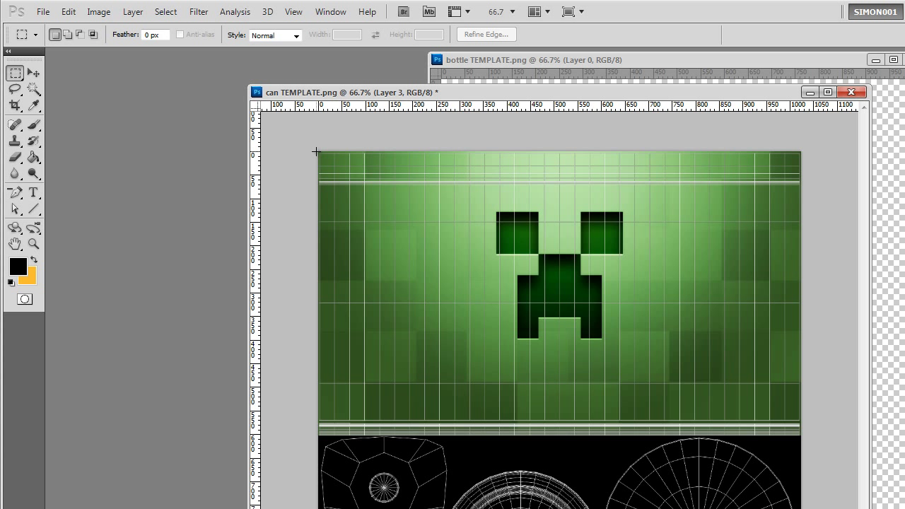
pyautogui.moveTo(319, 152); pyautogui.dragTo(811, 422)
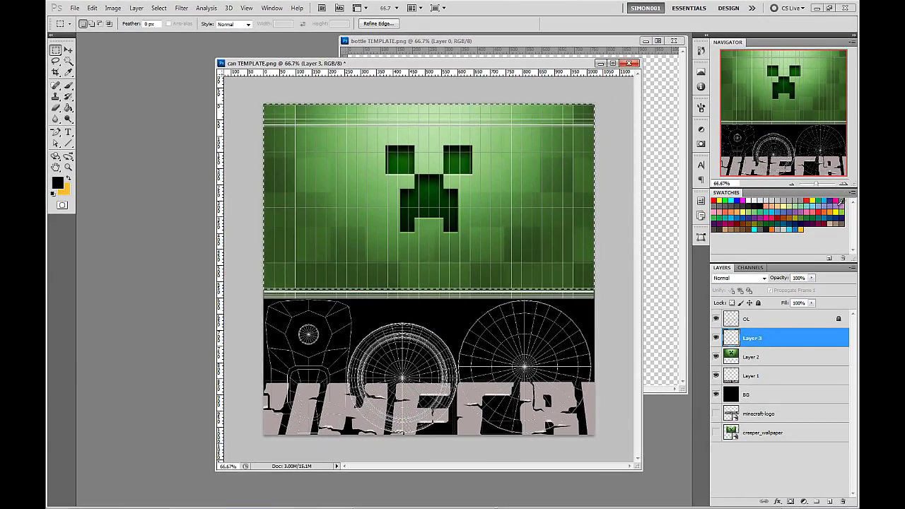
# Switch to full-screen view and examine the selection's edges against the UV overlay around the label area.
pyautogui.press('f')
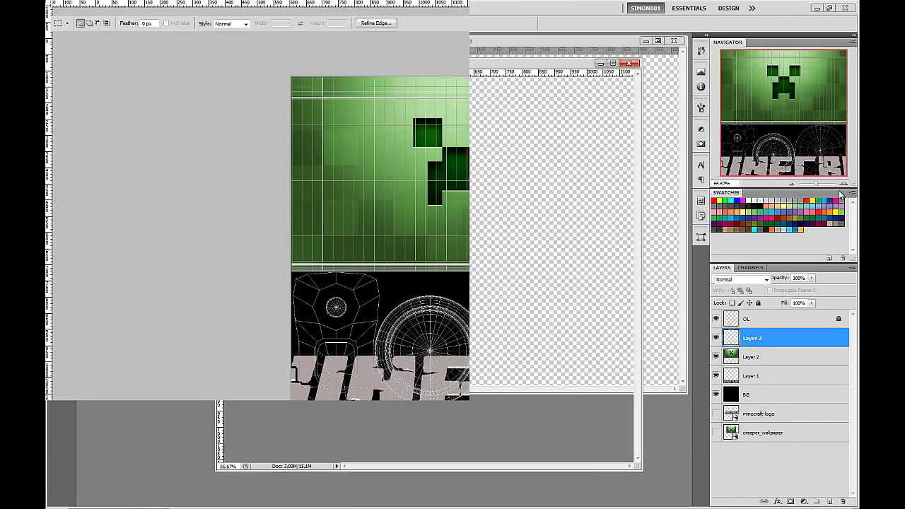
pyautogui.click(848, 183)
pyautogui.click(848, 184)
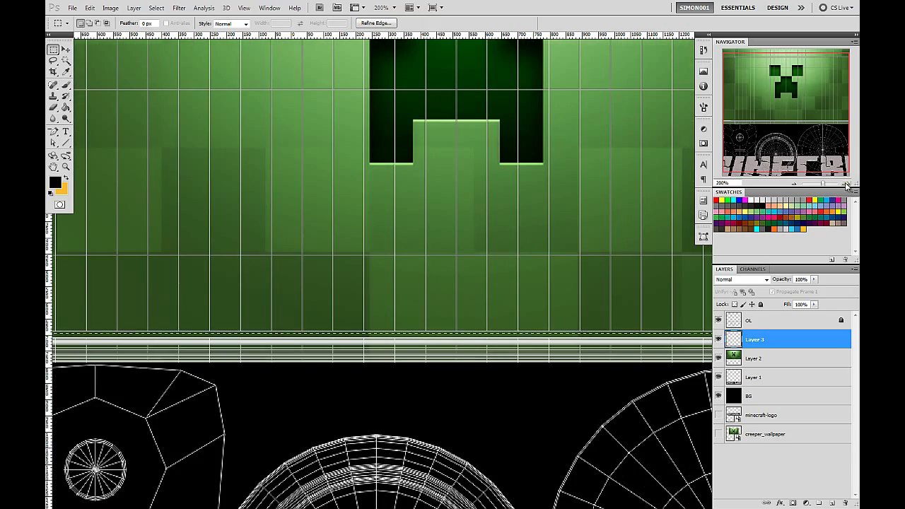
pyautogui.moveTo(587, 303); pyautogui.dragTo(202, 240)
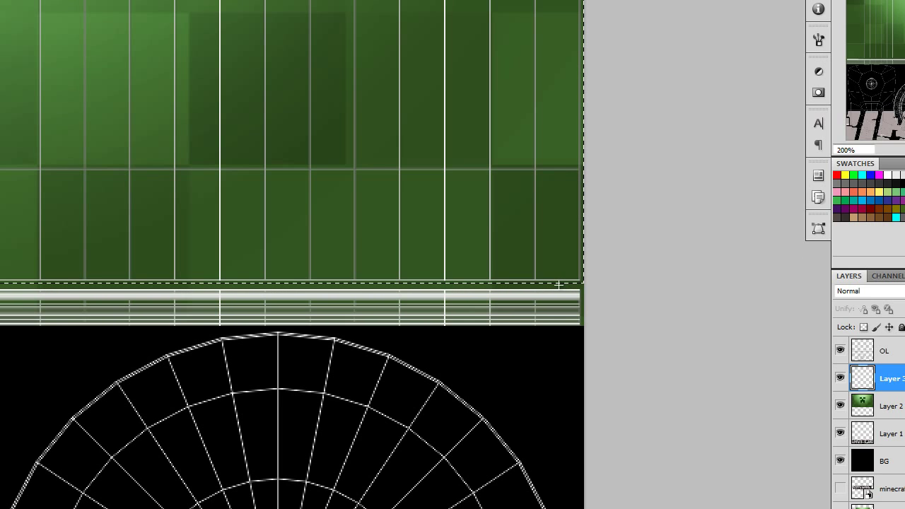
pyautogui.moveTo(256, 265); pyautogui.dragTo(542, 184)
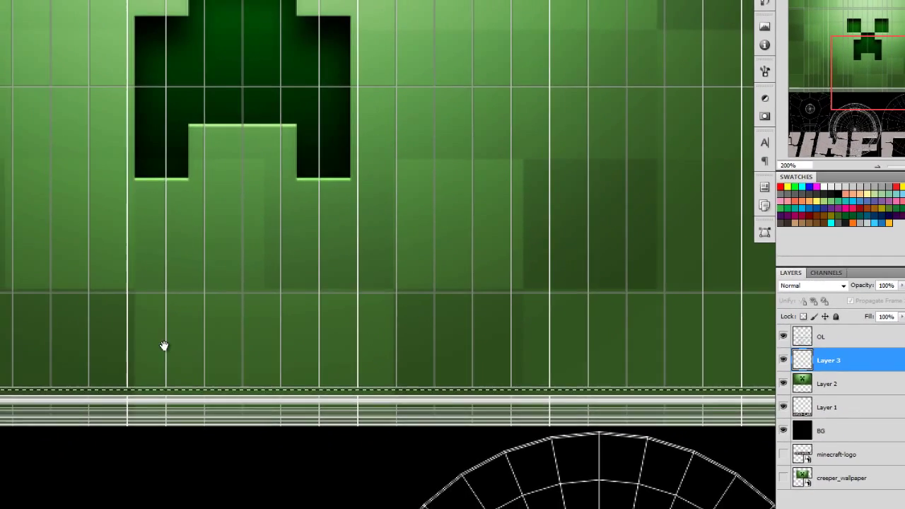
pyautogui.moveTo(111, 368); pyautogui.dragTo(430, 365)
pyautogui.moveTo(214, 331); pyautogui.dragTo(245, 336)
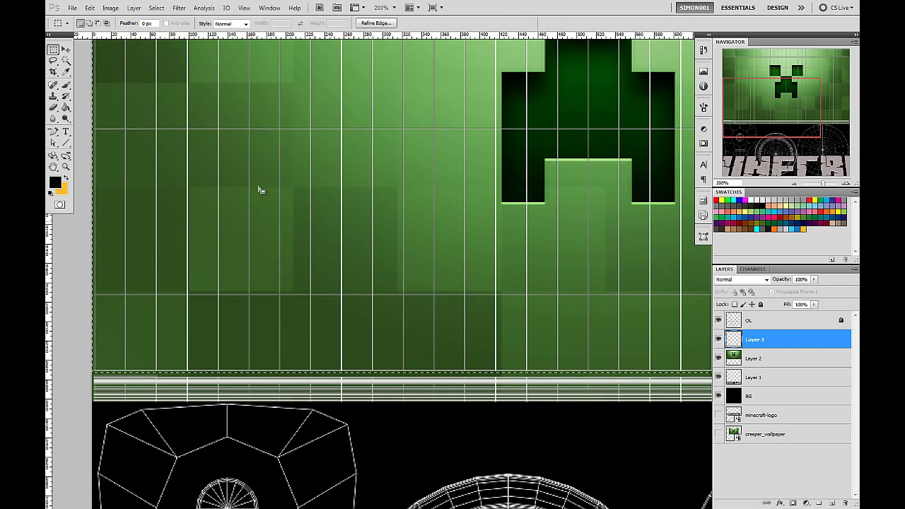
pyautogui.moveTo(446, 170); pyautogui.dragTo(412, 316)
pyautogui.moveTo(461, 259); pyautogui.dragTo(406, 259)
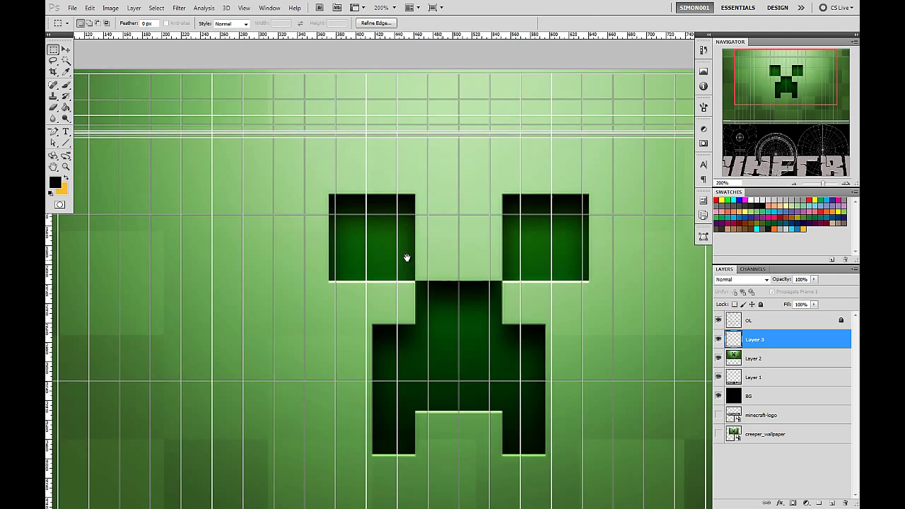
pyautogui.click(794, 184)
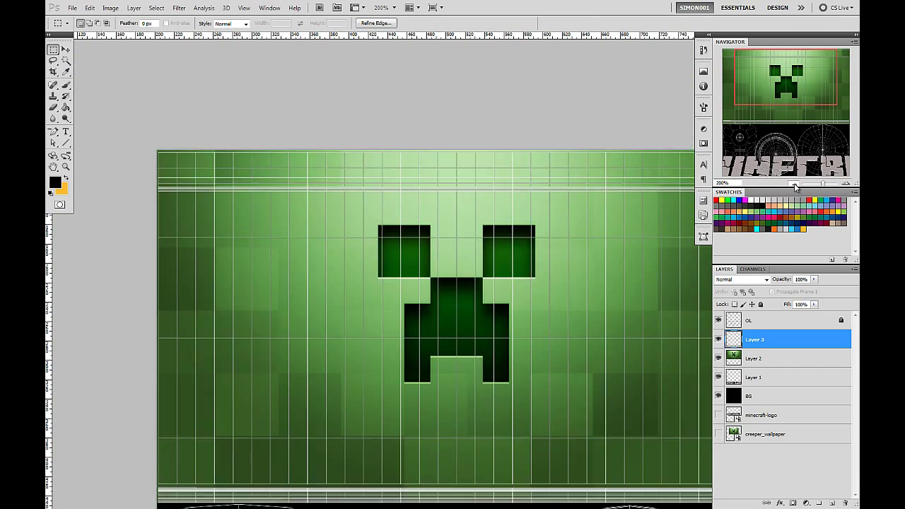
pyautogui.click(846, 184)
pyautogui.moveTo(558, 159); pyautogui.dragTo(512, 277)
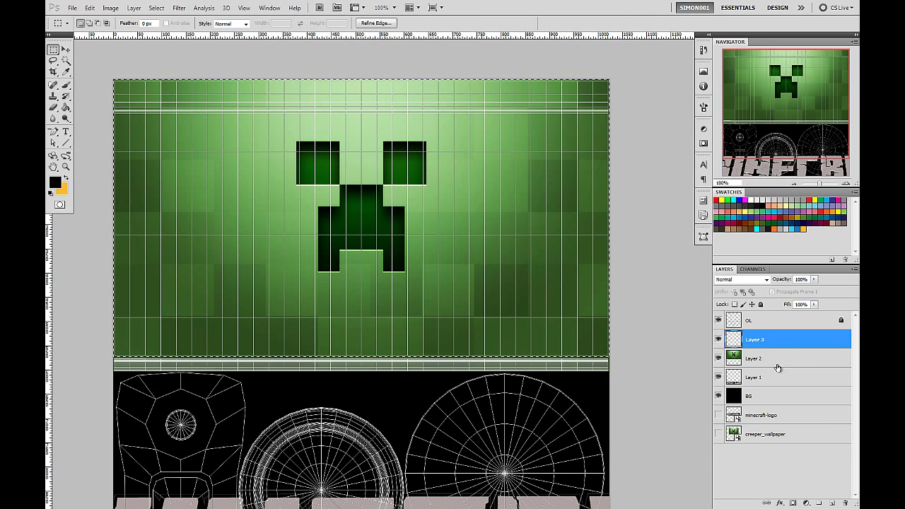
# Hide Layer 2, swap the foreground and background colours, and fill the selection on Layer 3 with orange using the Paint Bucket tool.
pyautogui.click(718, 359)
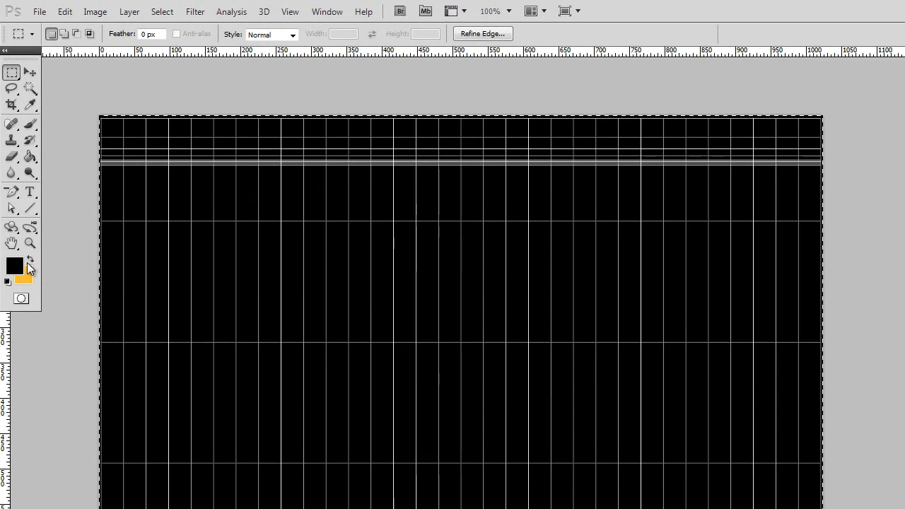
pyautogui.click(36, 244)
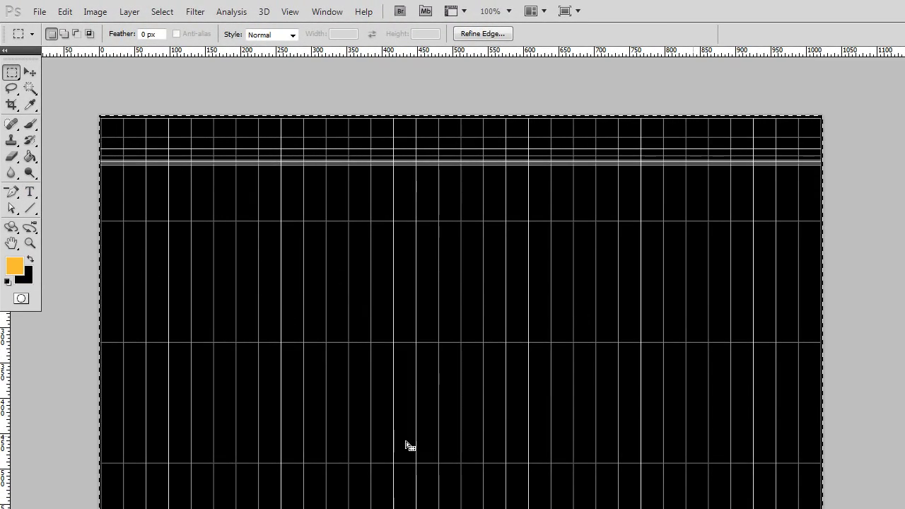
pyautogui.click(31, 157)
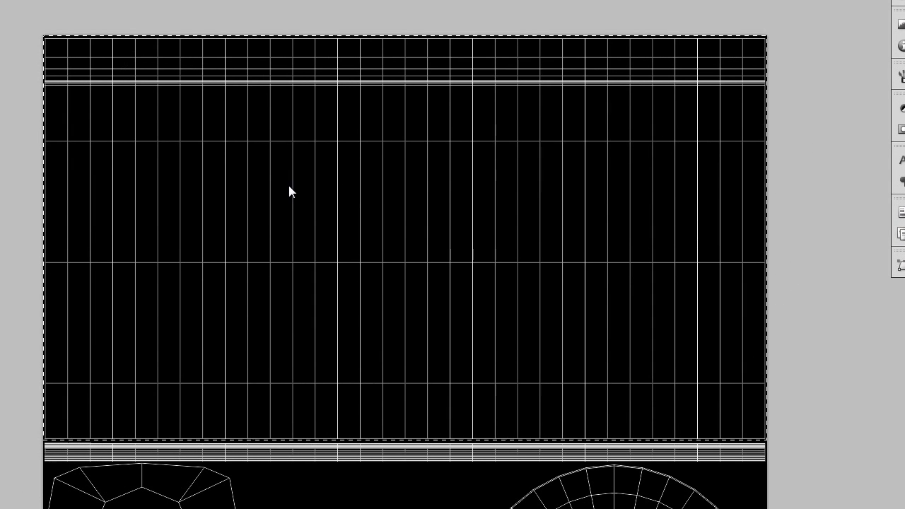
pyautogui.click(213, 135)
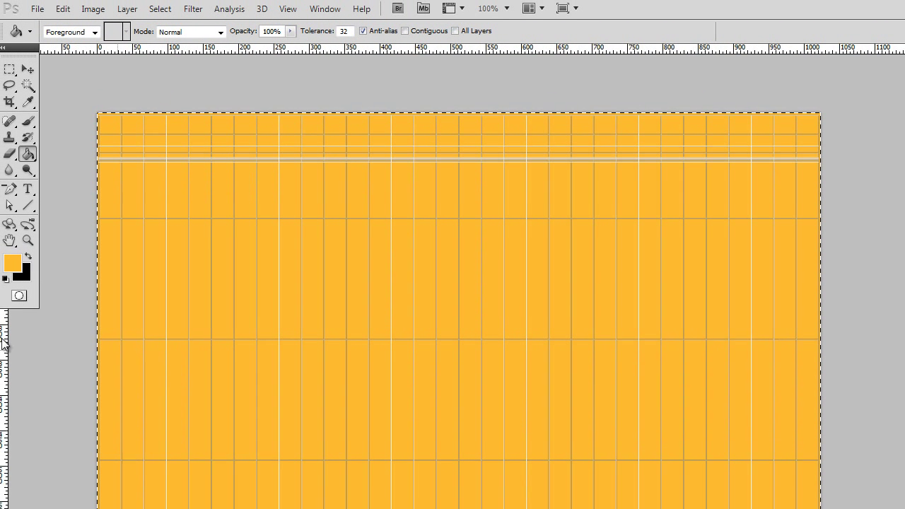
# Apply orange-to-black linear gradients down the Layer 3 selection, trying a medium, a full-height and a very short transition.
pyautogui.rightClick(30, 160)
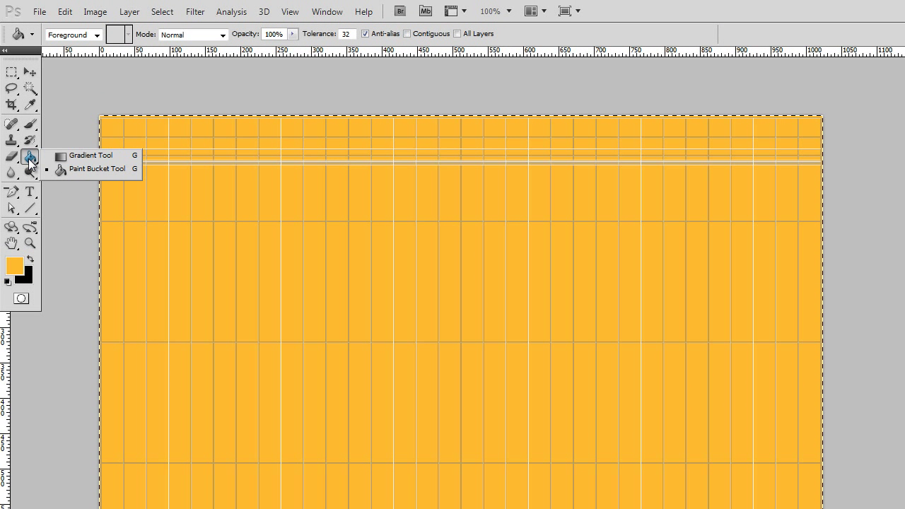
pyautogui.click(63, 155)
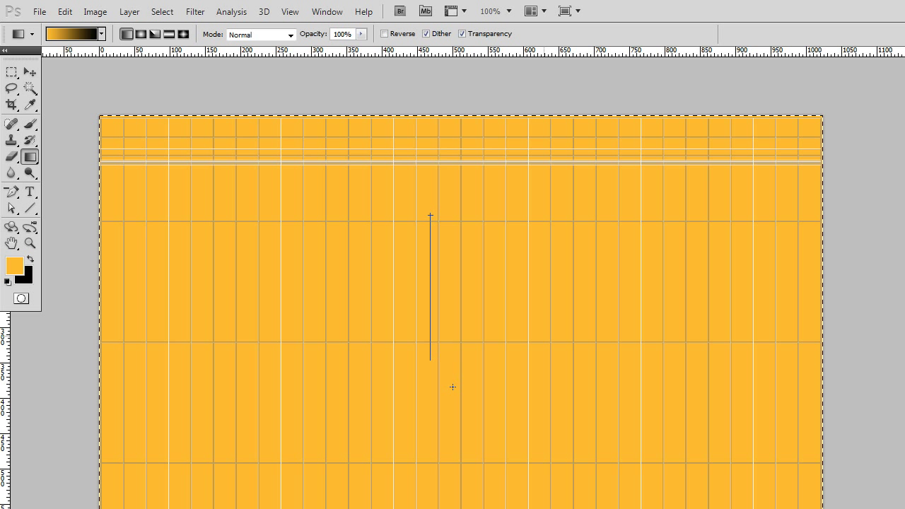
pyautogui.moveTo(452, 421); pyautogui.dragTo(453, 420)
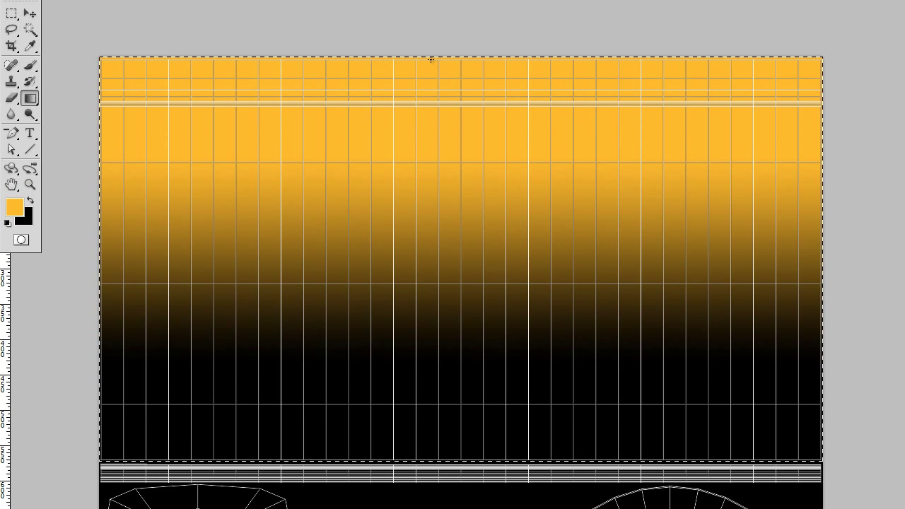
pyautogui.moveTo(430, 74); pyautogui.dragTo(472, 457)
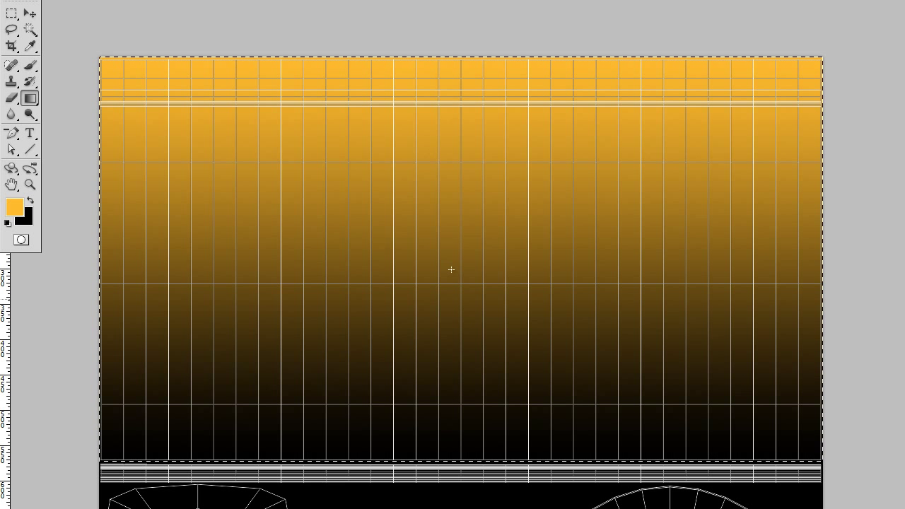
pyautogui.moveTo(439, 242); pyautogui.dragTo(441, 284)
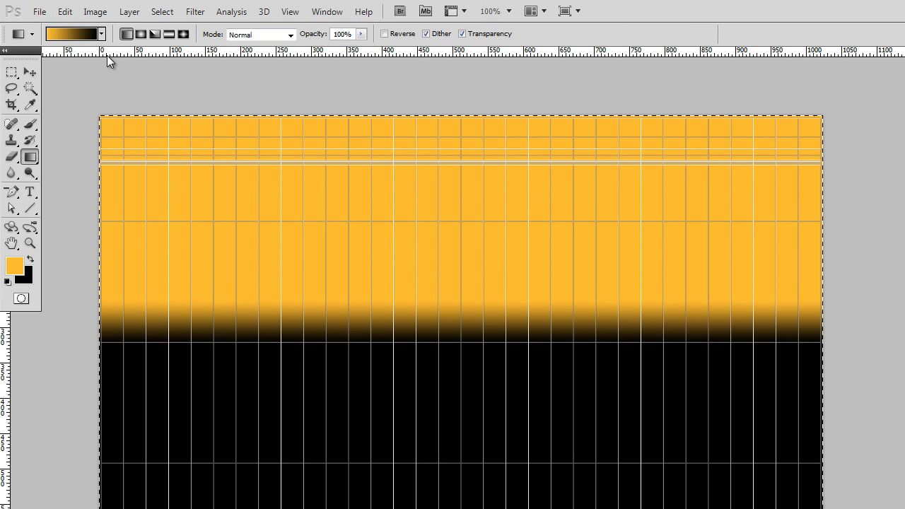
# Edit the gradient by adding orange colour stops at 26% and 64%, and accept the custom gradient.
pyautogui.click(72, 33)
pyautogui.moveTo(902, 380); pyautogui.dragTo(508, 144)
pyautogui.click(516, 385)
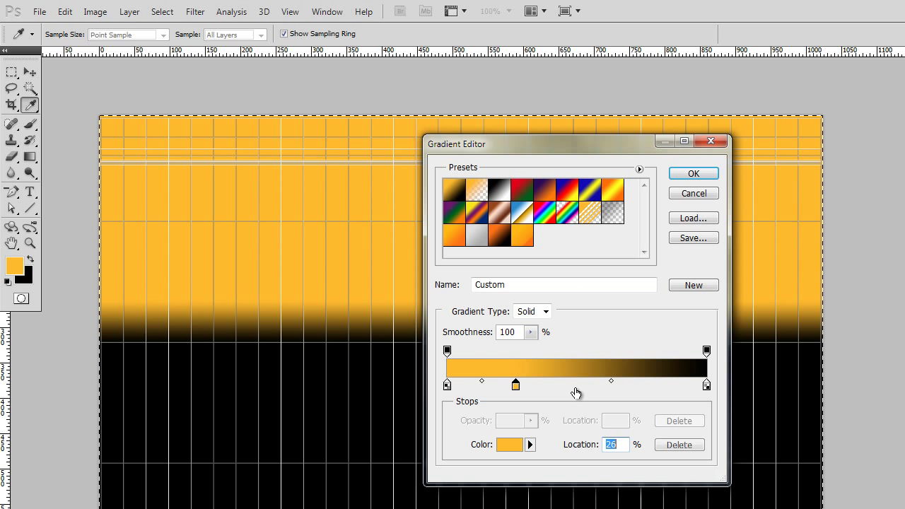
pyautogui.click(576, 385)
pyautogui.moveTo(576, 386); pyautogui.dragTo(614, 385)
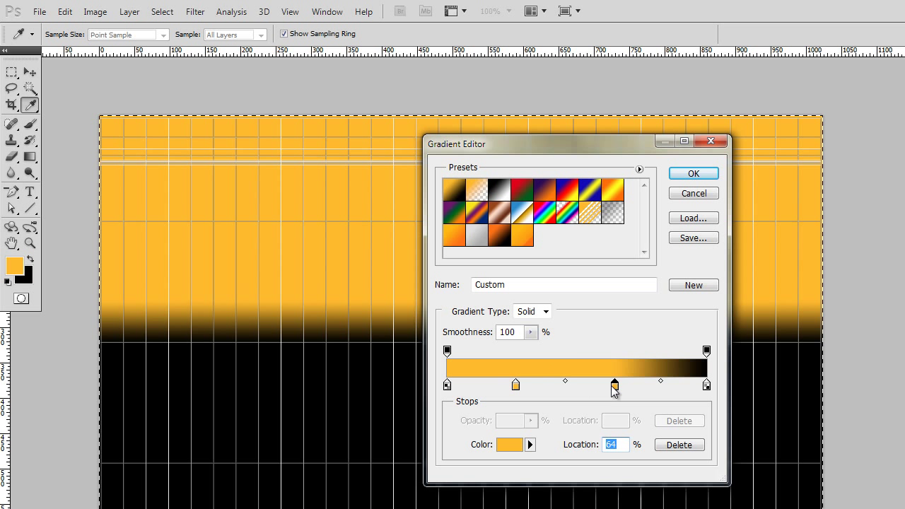
pyautogui.click(692, 174)
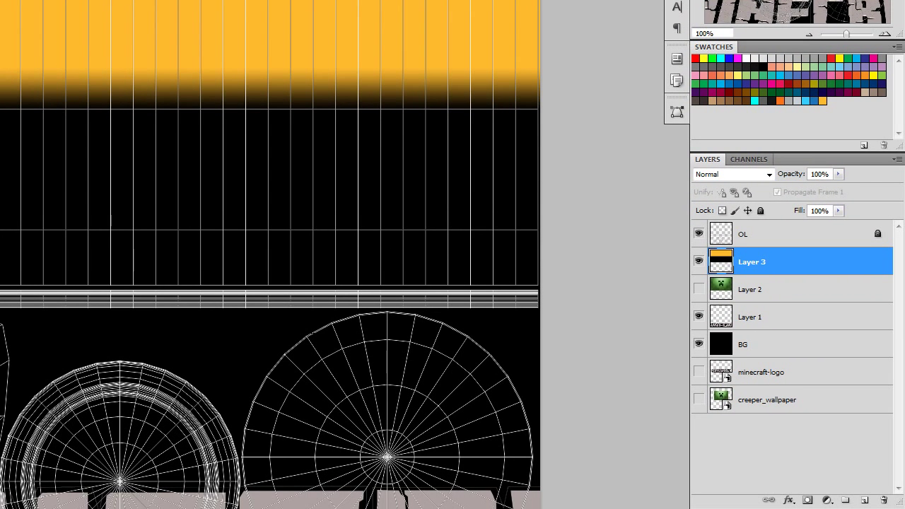
# Delete the gradient-filled Layer 3 and make the Layer 2 wallpaper visible again.
pyautogui.moveTo(834, 264); pyautogui.dragTo(884, 500)
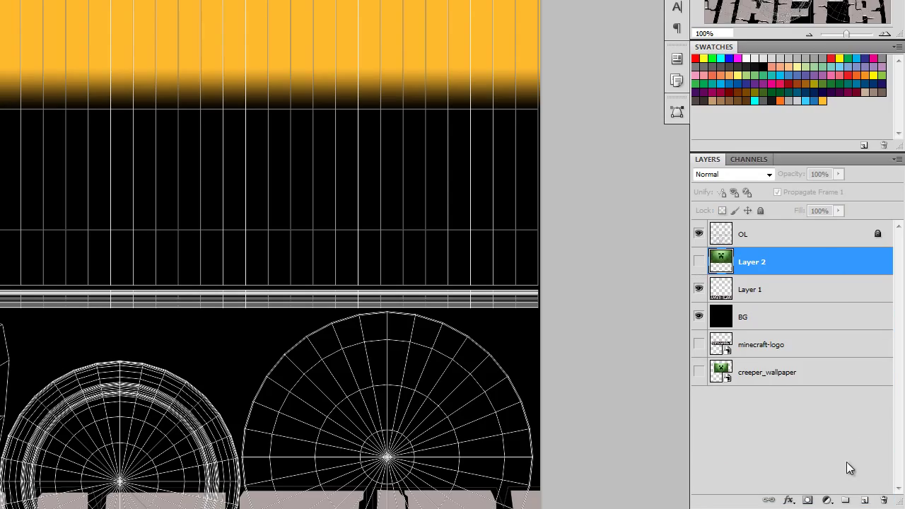
pyautogui.click(699, 262)
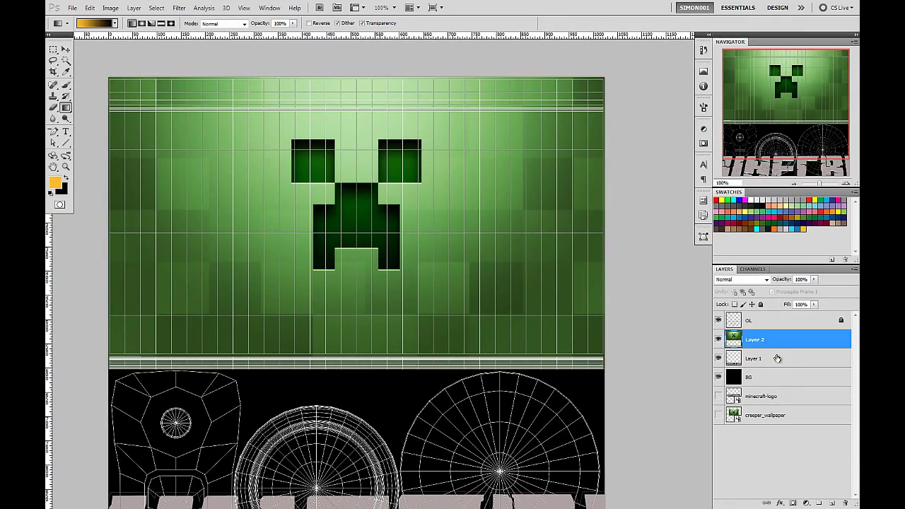
# Move the Minecraft logo on Layer 1 up over the label area and place its layer above Layer 2.
pyautogui.click(777, 360)
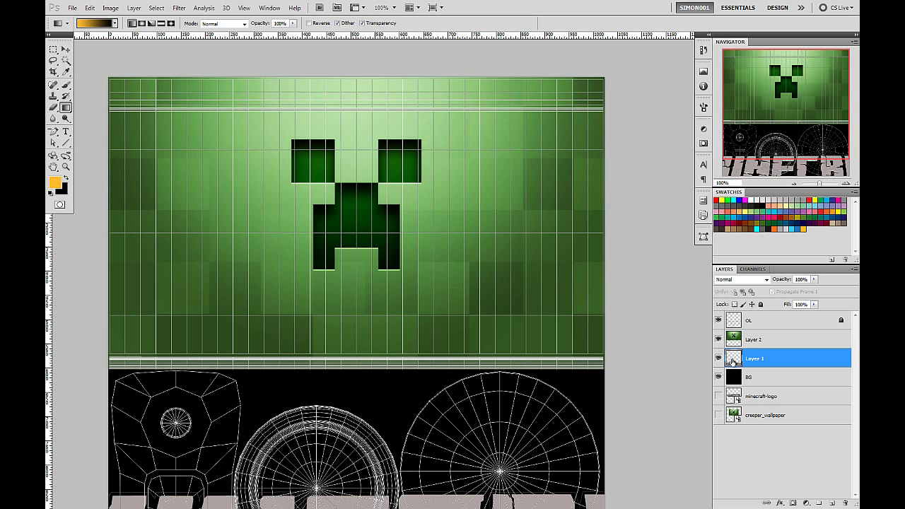
pyautogui.click(65, 50)
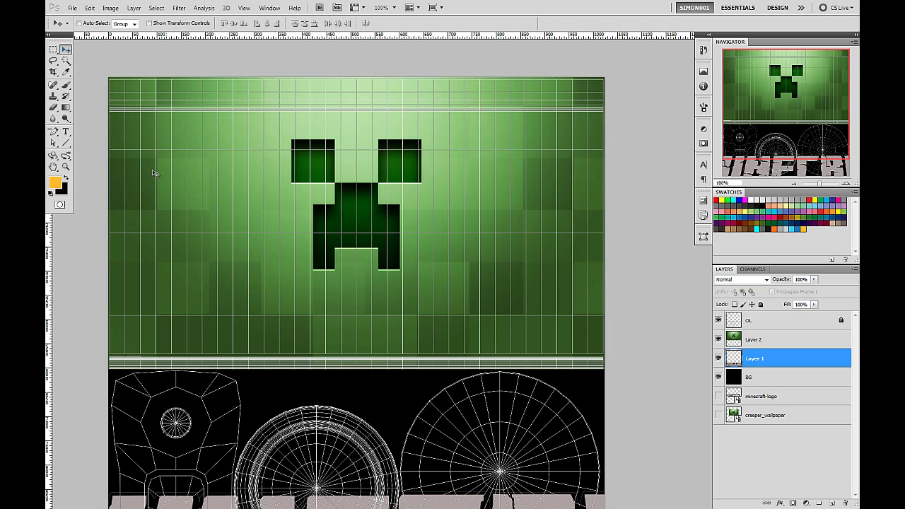
pyautogui.moveTo(346, 460); pyautogui.dragTo(345, 189)
pyautogui.moveTo(768, 361); pyautogui.dragTo(750, 346)
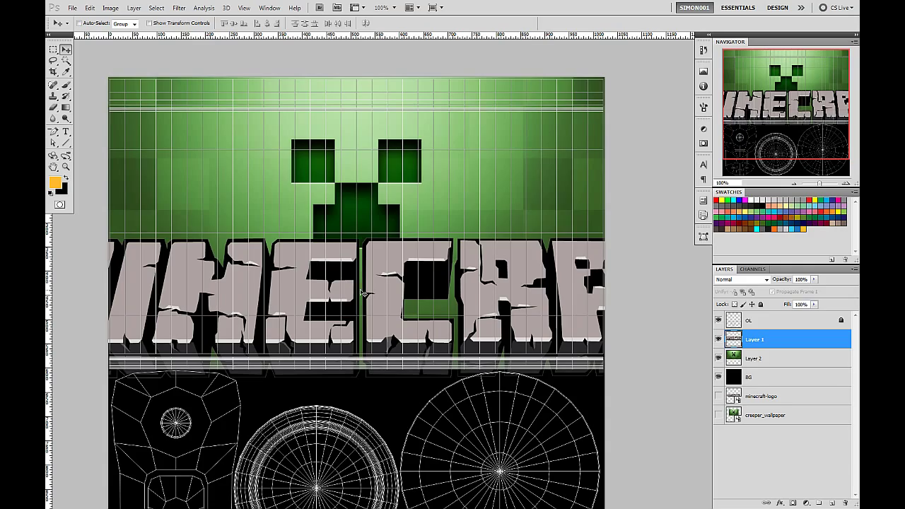
pyautogui.moveTo(372, 274); pyautogui.dragTo(371, 202)
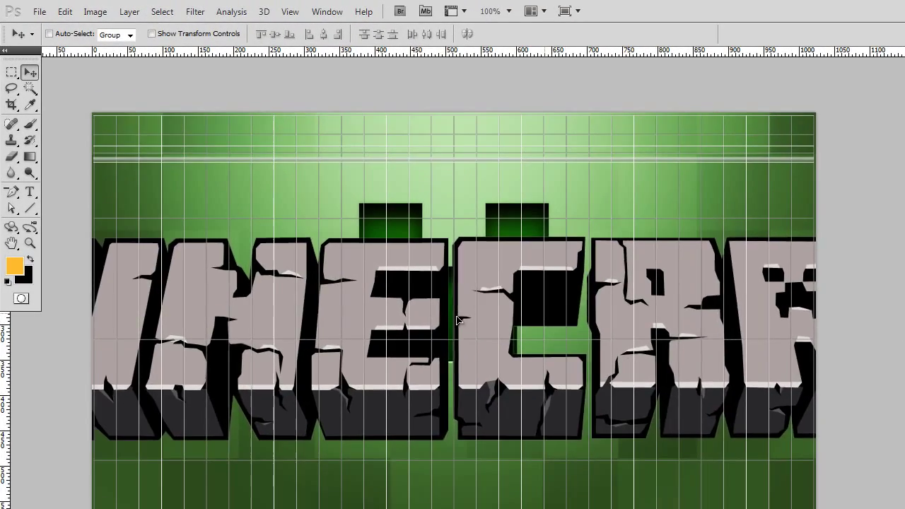
# Show the transform controls and scale the Minecraft logo proportionally to 36.14%.
pyautogui.click(150, 34)
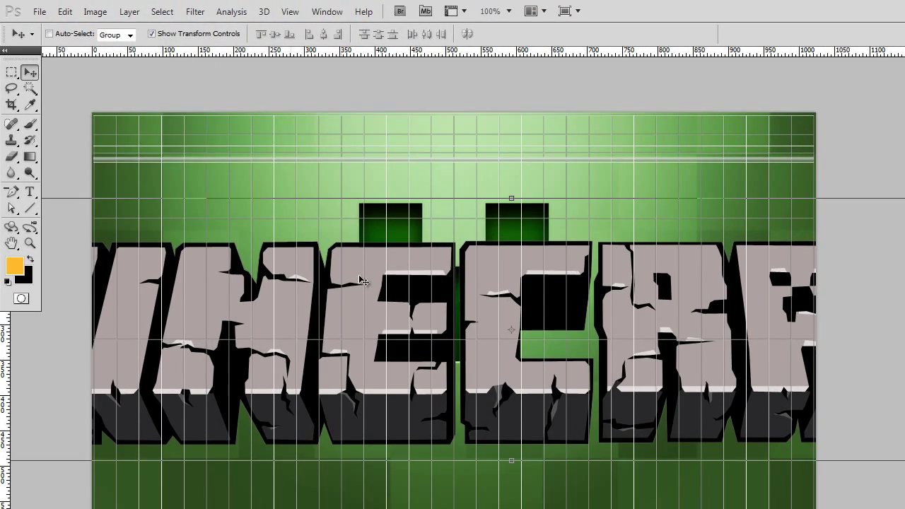
pyautogui.moveTo(784, 430); pyautogui.dragTo(642, 293)
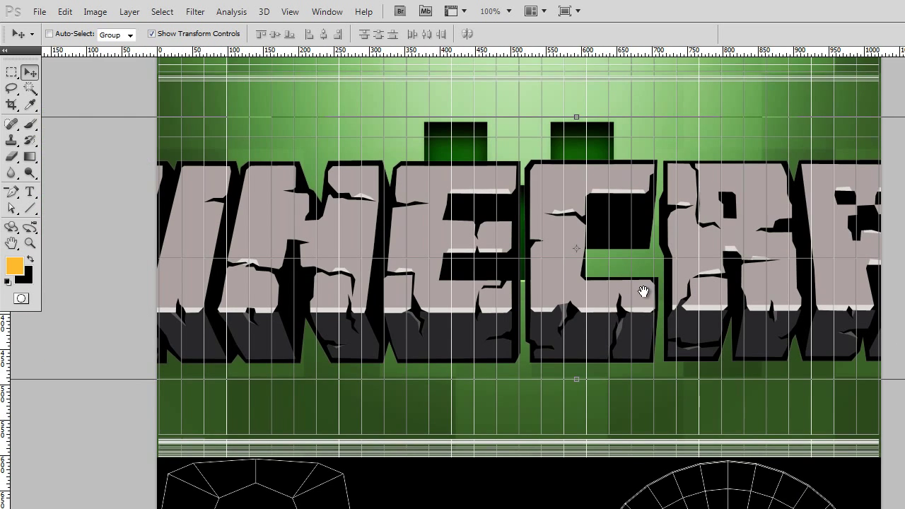
pyautogui.moveTo(416, 476); pyautogui.dragTo(443, 285)
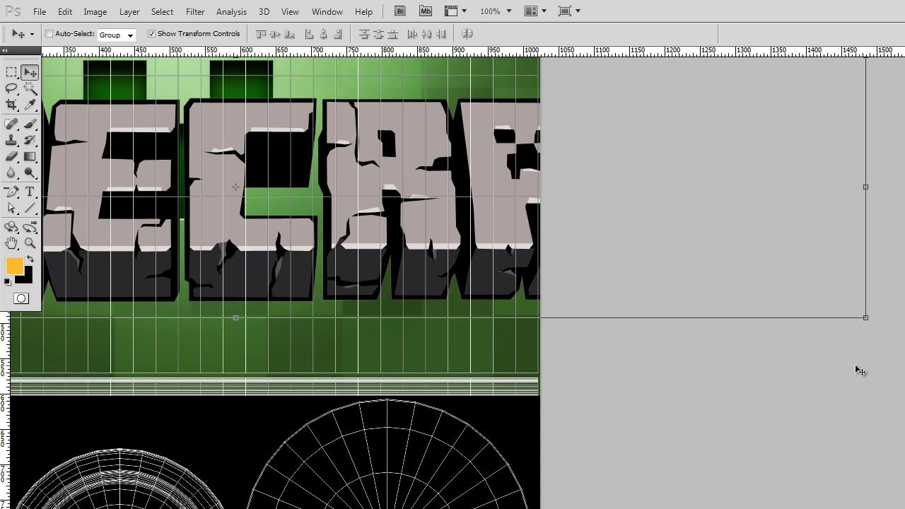
pyautogui.moveTo(864, 319); pyautogui.dragTo(755, 396)
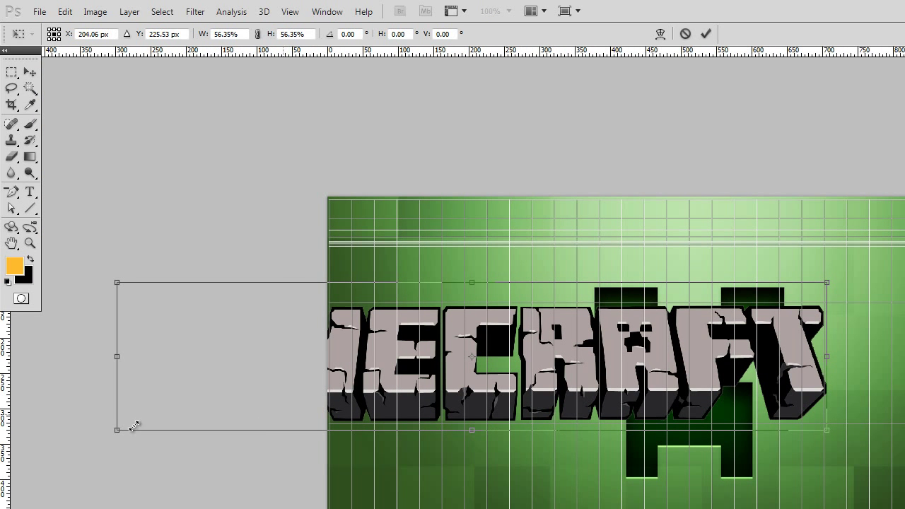
pyautogui.moveTo(118, 432); pyautogui.dragTo(369, 372)
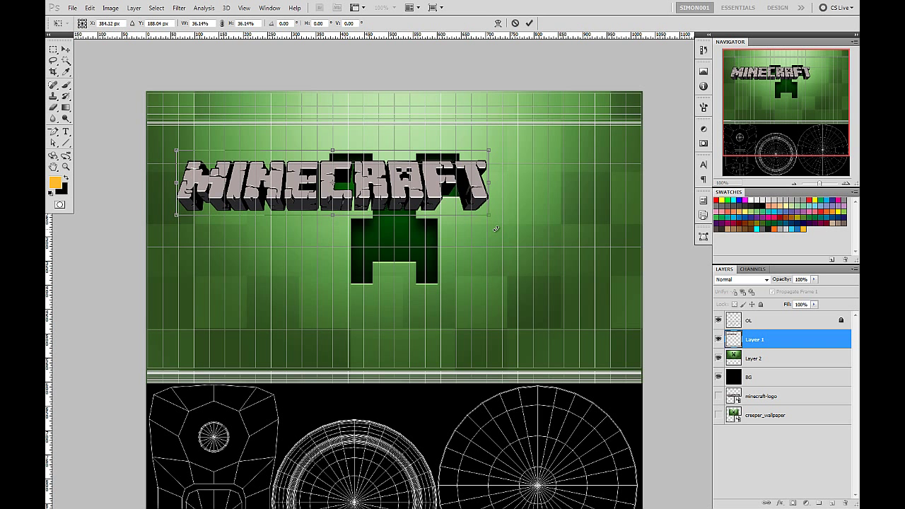
# Rotate the logo to -90° and move it beside the label's left edge at about X 154 px, Y 239 px.
pyautogui.moveTo(498, 224); pyautogui.dragTo(466, 159)
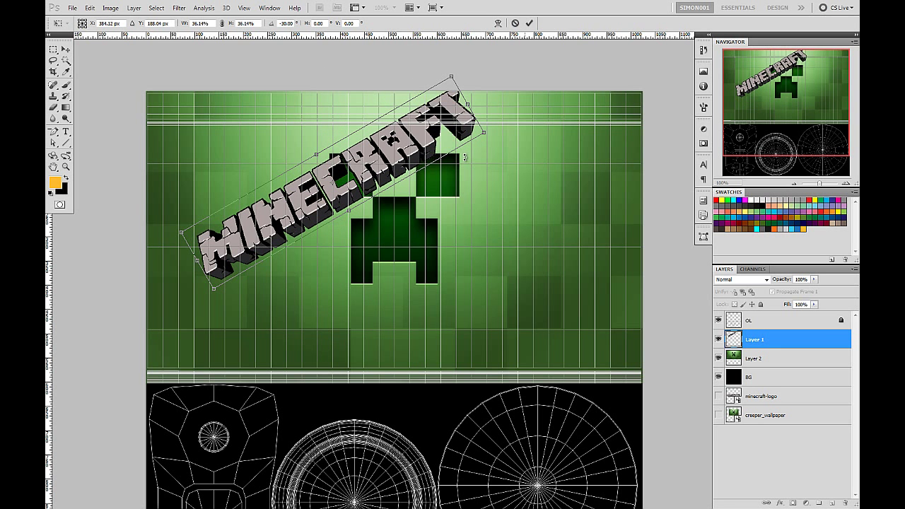
pyautogui.moveTo(423, 102); pyautogui.dragTo(371, 83)
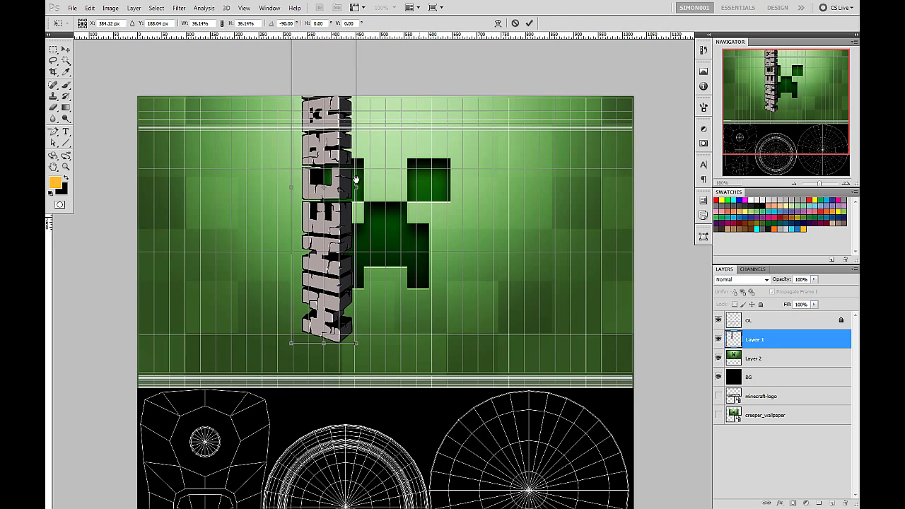
pyautogui.moveTo(358, 186); pyautogui.dragTo(228, 191)
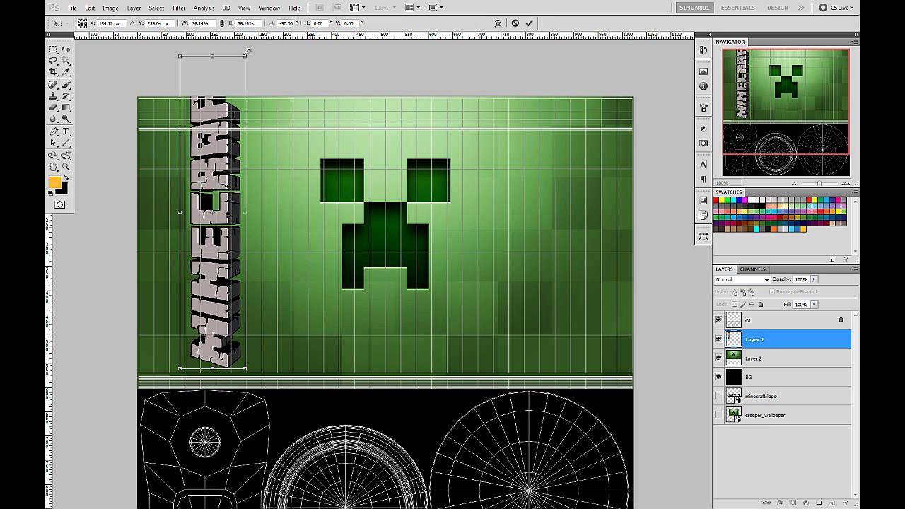
# Scale the rotated logo to 30.59%, stretch its height to 49.18% toward the label's left edge, apply the transform and hide the transform controls.
pyautogui.moveTo(245, 56); pyautogui.dragTo(184, 160)
pyautogui.moveTo(291, 243); pyautogui.dragTo(309, 182)
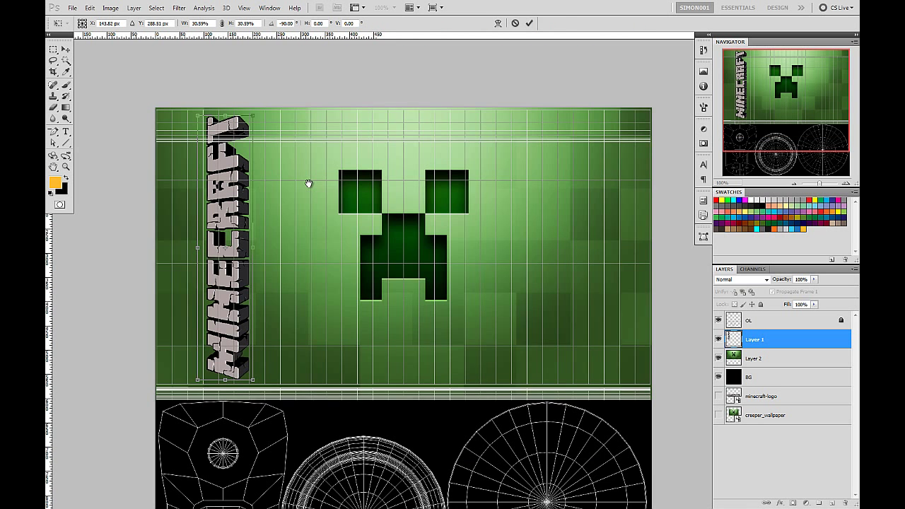
pyautogui.moveTo(171, 247); pyautogui.dragTo(164, 247)
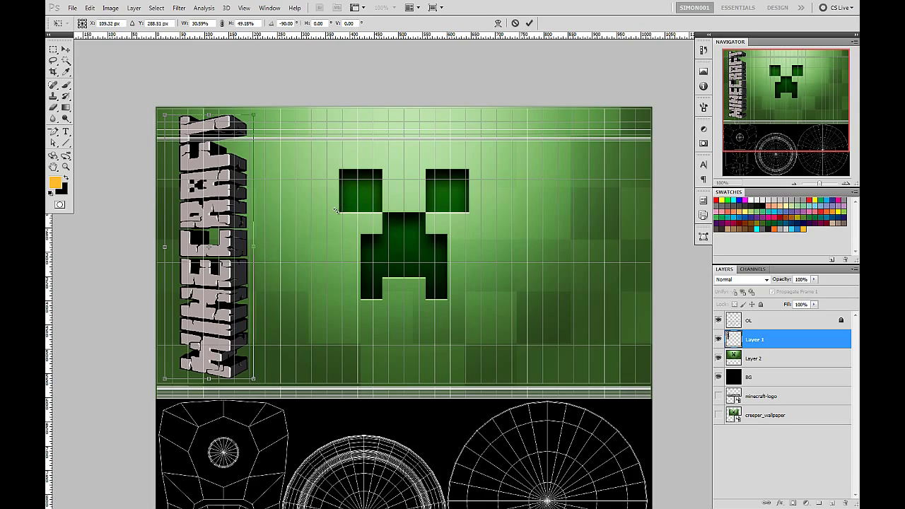
pyautogui.press('Return')
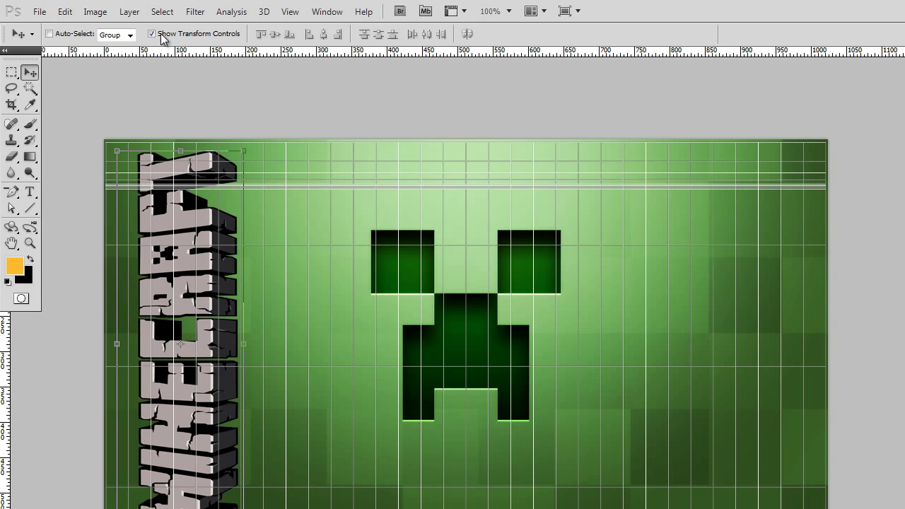
pyautogui.click(161, 38)
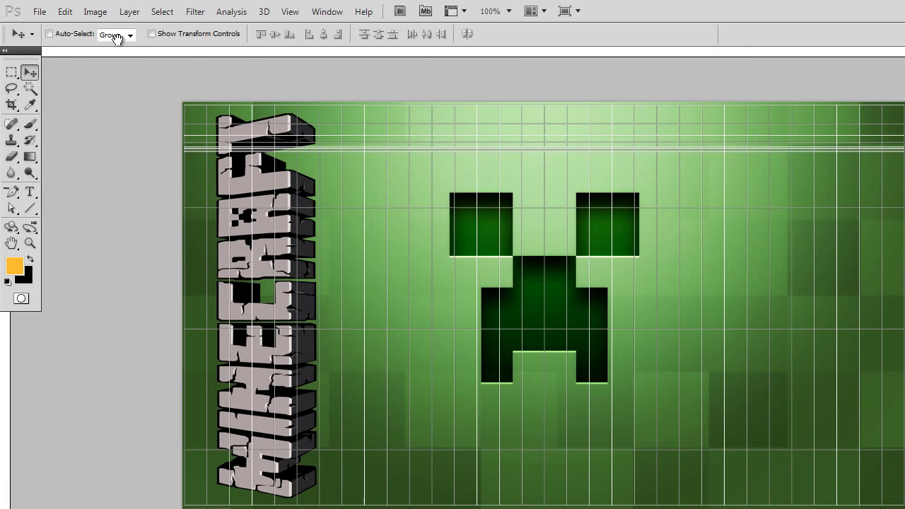
# Try moving the Minecraft logo over the creeper face and undo the move.
pyautogui.moveTo(403, 213); pyautogui.dragTo(303, 209)
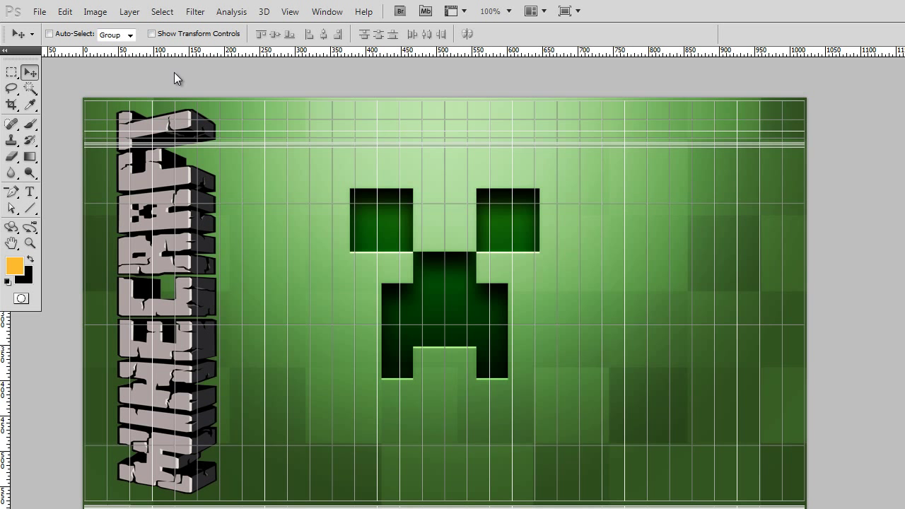
pyautogui.moveTo(408, 420); pyautogui.dragTo(494, 445)
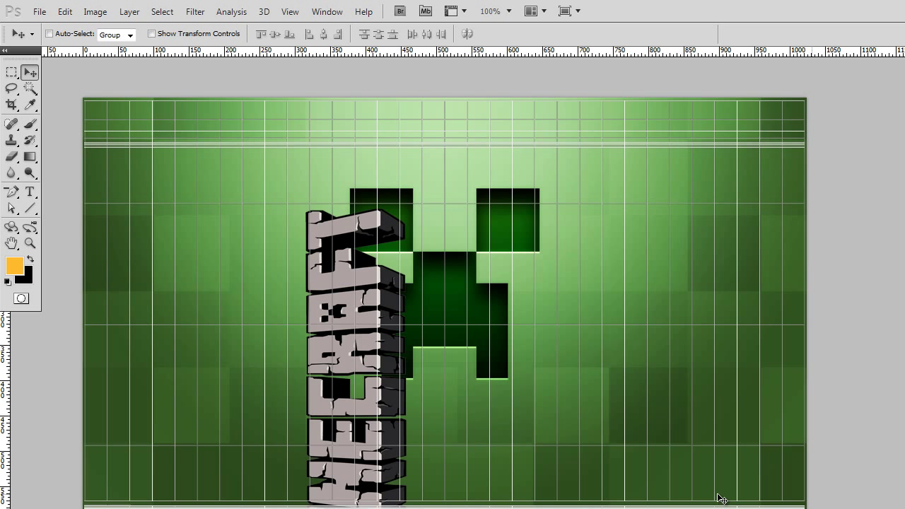
pyautogui.hotkey('ctrl', 'z')
pyautogui.rightClick(365, 372)
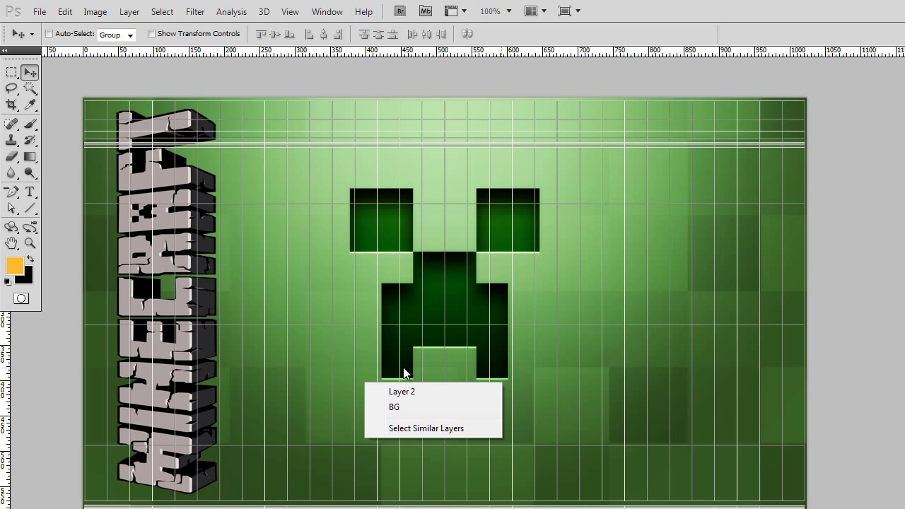
pyautogui.click(597, 299)
pyautogui.moveTo(563, 257); pyautogui.dragTo(599, 272)
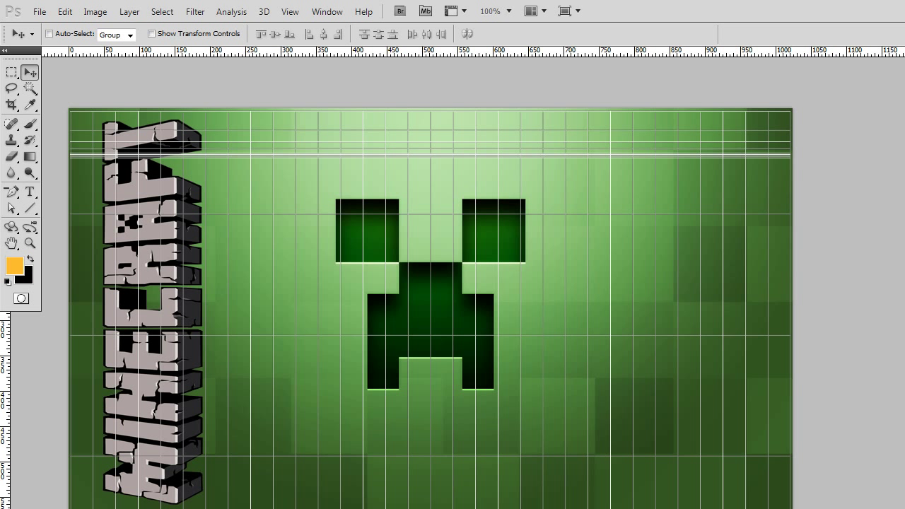
# Set the foreground colour for the text to golden yellow with R 255, G 210, B 0.
pyautogui.click(29, 191)
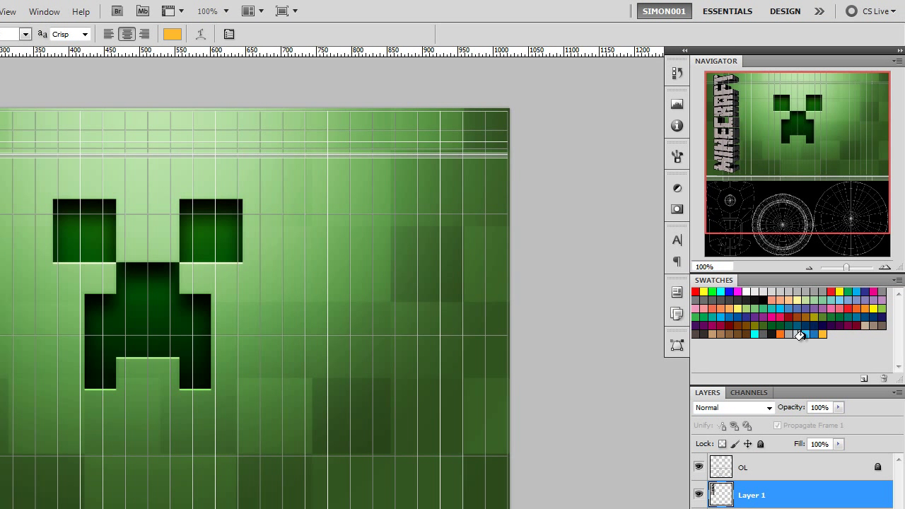
pyautogui.click(703, 291)
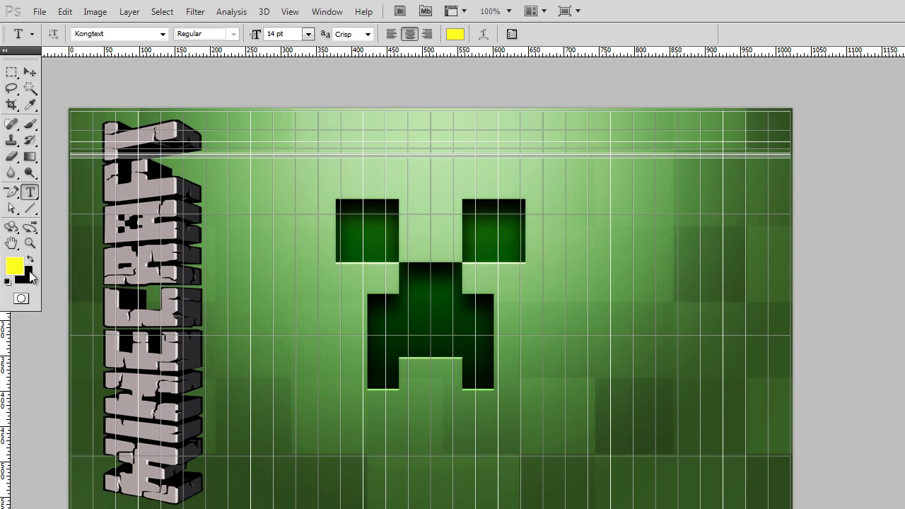
pyautogui.click(14, 266)
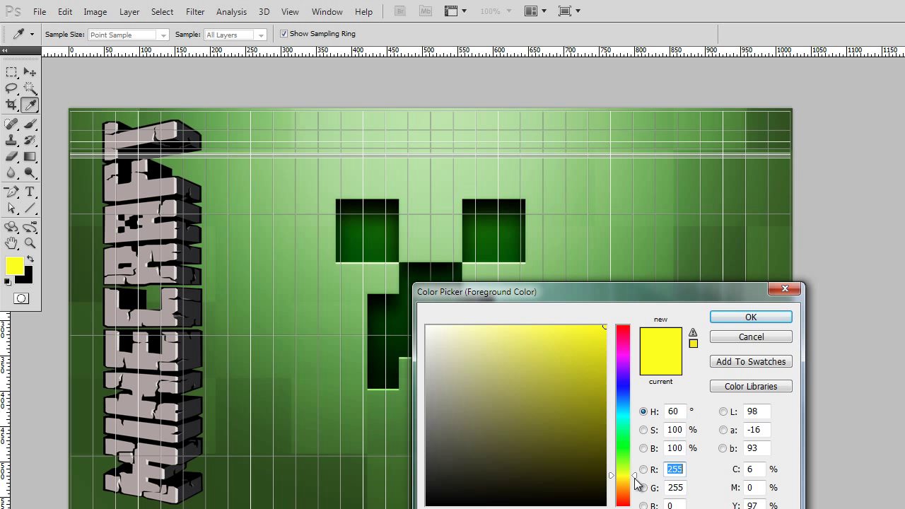
pyautogui.moveTo(634, 476); pyautogui.dragTo(636, 484)
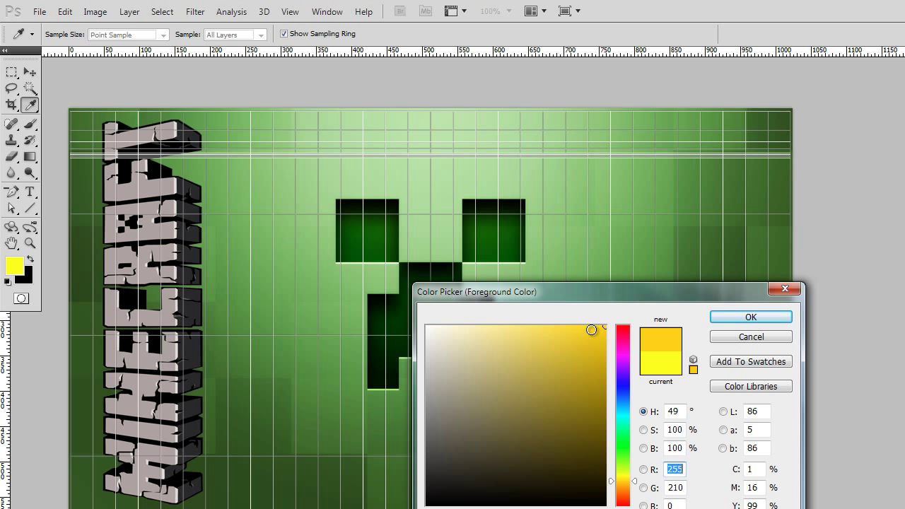
pyautogui.click(505, 336)
pyautogui.moveTo(460, 342)
pyautogui.mouseDown()
pyautogui.moveTo(435, 328)
pyautogui.moveTo(540, 337)
pyautogui.moveTo(542, 328)
pyautogui.moveTo(482, 327)
pyautogui.moveTo(500, 342)
pyautogui.moveTo(460, 390)
pyautogui.moveTo(465, 384)
pyautogui.moveTo(471, 455)
pyautogui.moveTo(491, 426)
pyautogui.moveTo(504, 366)
pyautogui.moveTo(640, 306)
pyautogui.mouseUp()
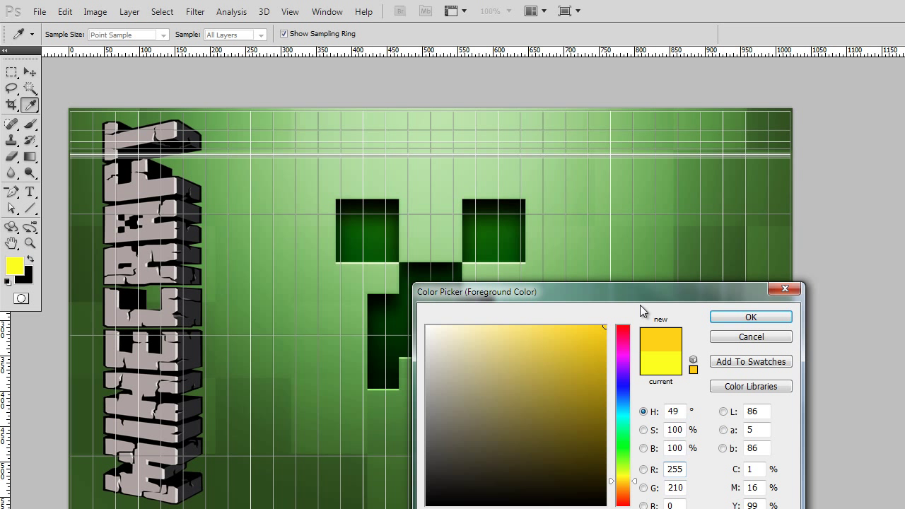
pyautogui.click(739, 317)
pyautogui.press('t')
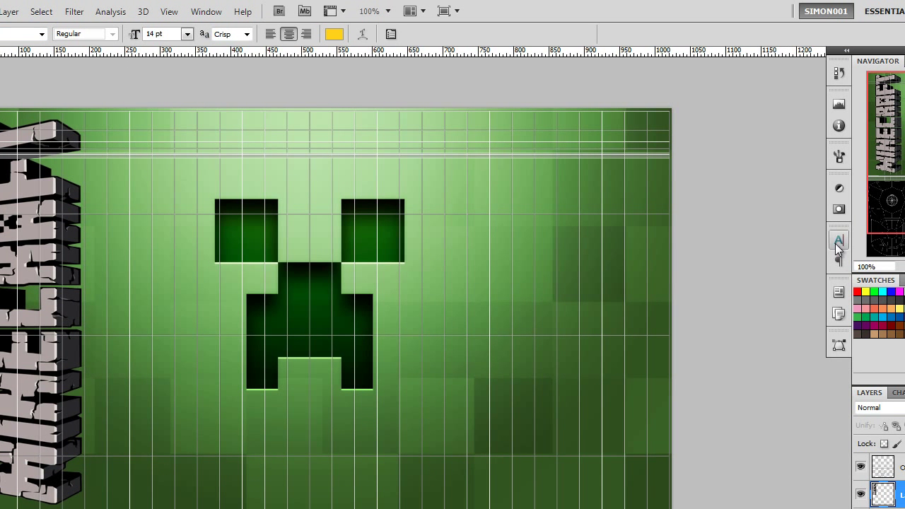
# Show the character settings and choose the Kongtext font for the text.
pyautogui.click(837, 242)
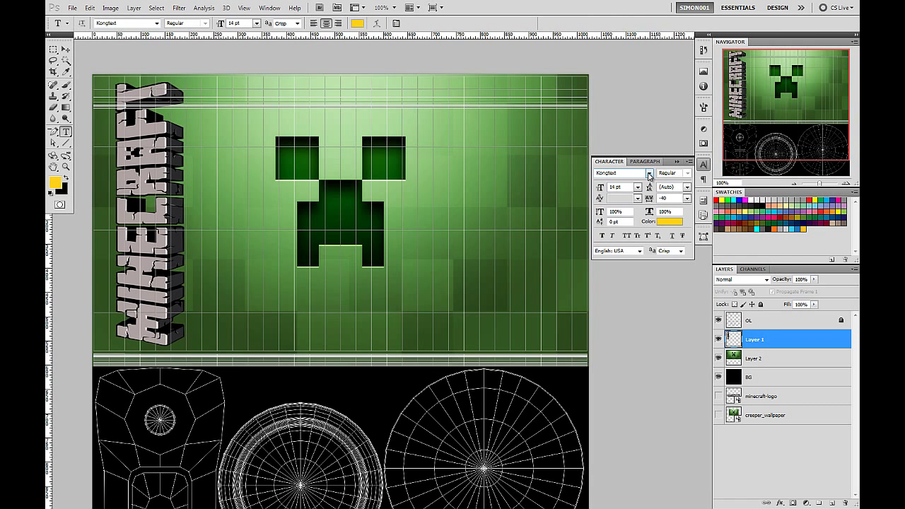
pyautogui.click(650, 174)
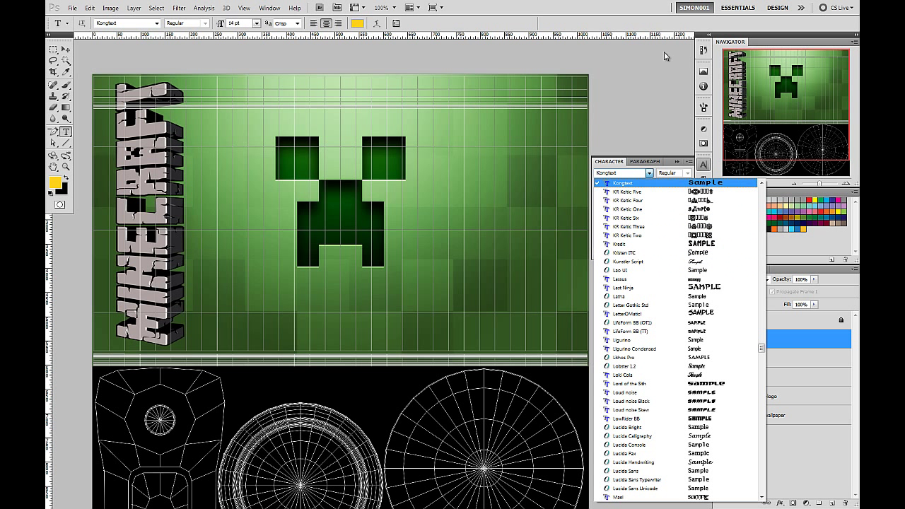
pyautogui.click(659, 184)
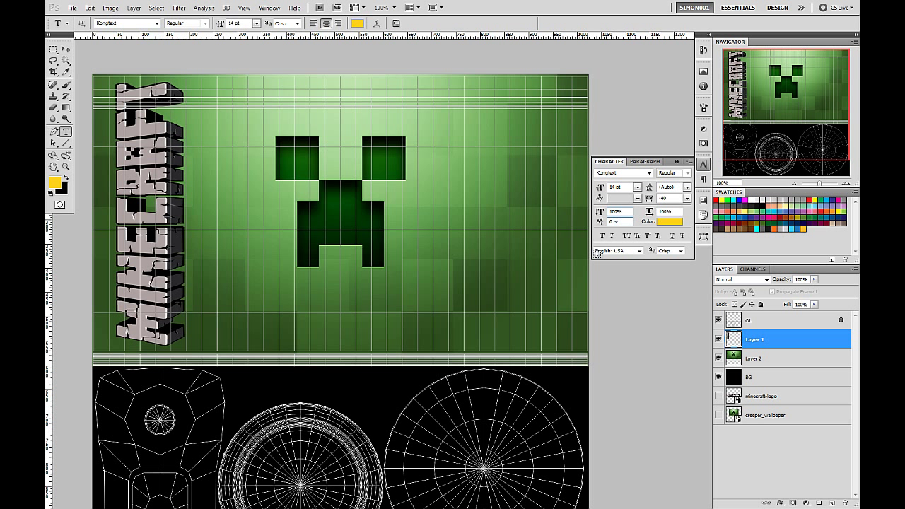
# Switch to AMP Font Viewer, browse the installed font previews, and return to Photoshop.
pyautogui.hotkey('alt', 'Tab')
pyautogui.hotkey('alt', 'Tab')
pyautogui.hotkey('alt', 'Tab')
pyautogui.hotkey('alt', 'Tab')
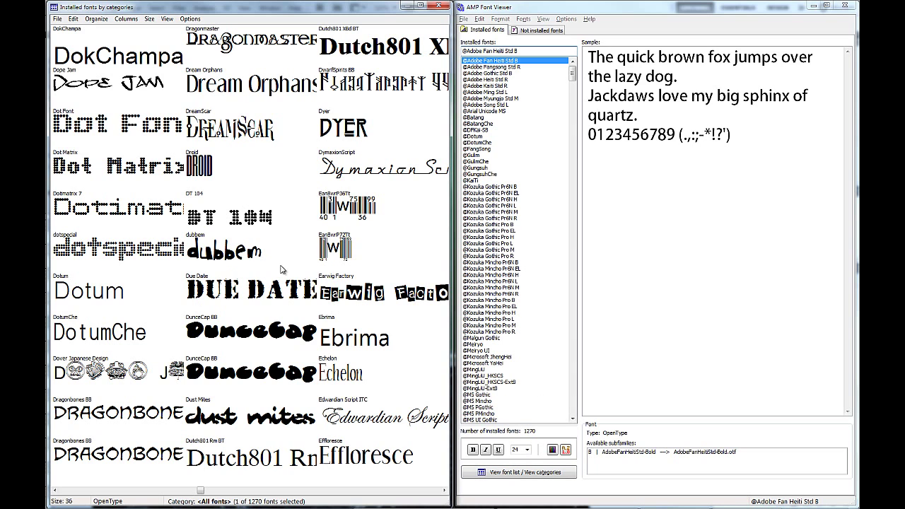
pyautogui.scroll(-4, 253, 242)
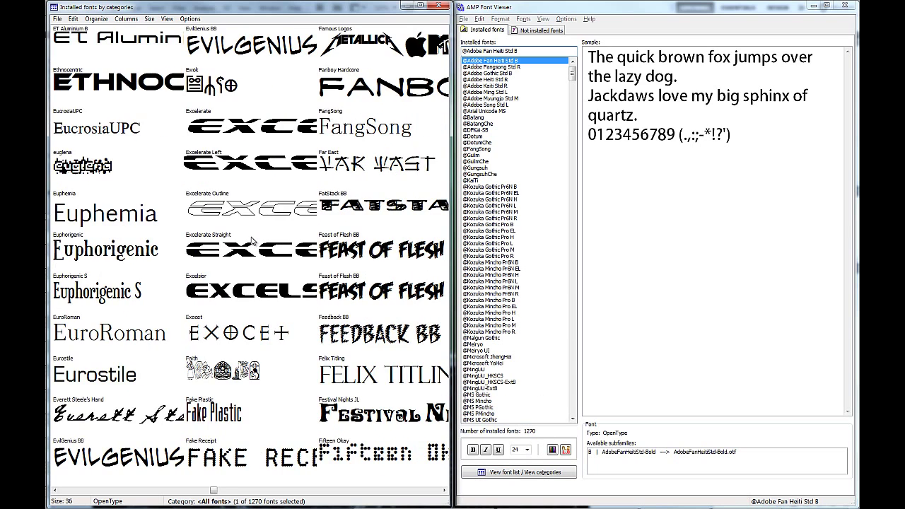
pyautogui.scroll(-1, 251, 308)
pyautogui.click(149, 19)
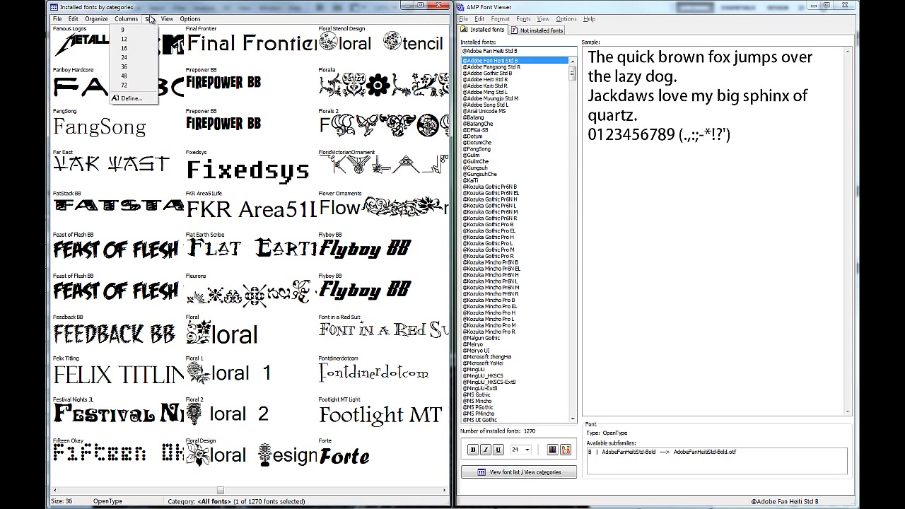
pyautogui.click(141, 68)
pyautogui.scroll(-8, 320, 237)
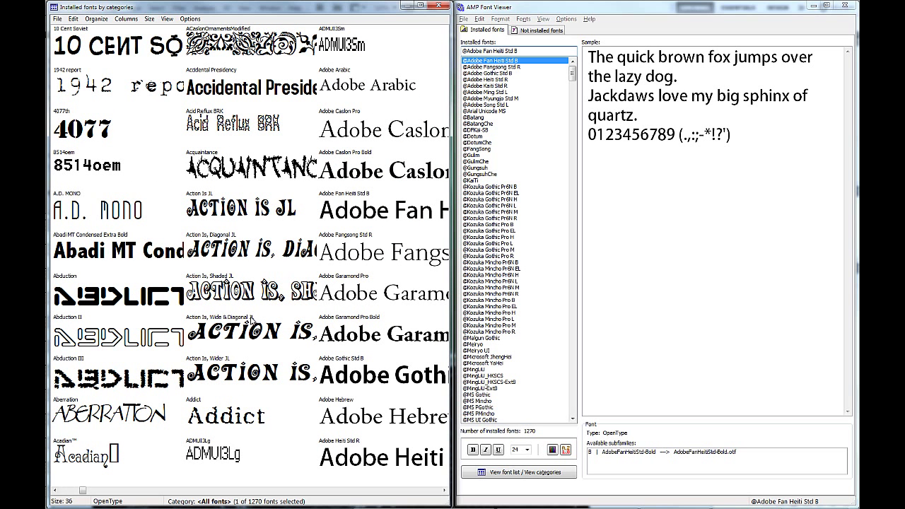
pyautogui.click(262, 322)
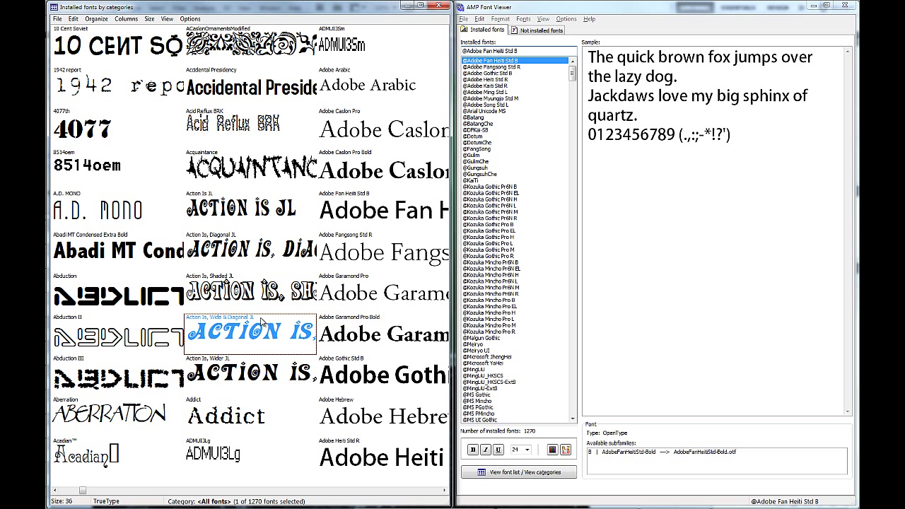
pyautogui.click(211, 408)
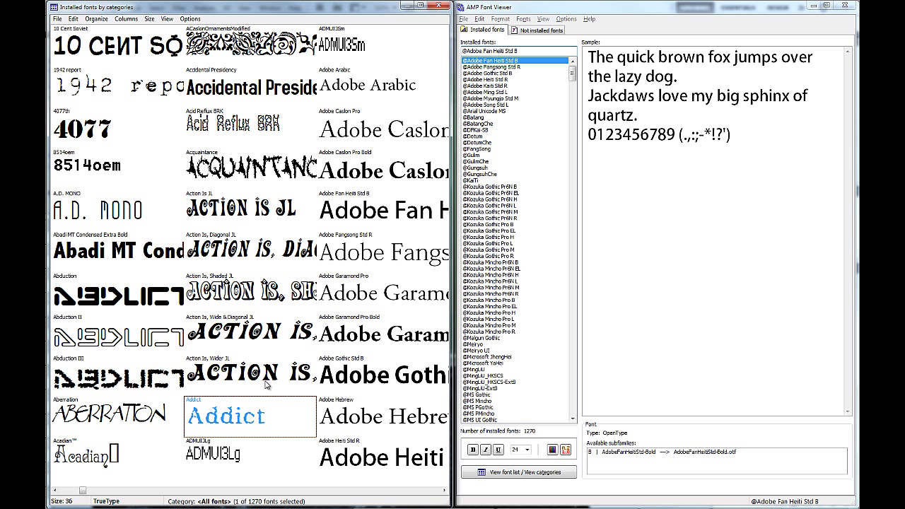
pyautogui.hotkey('alt', 'Tab')
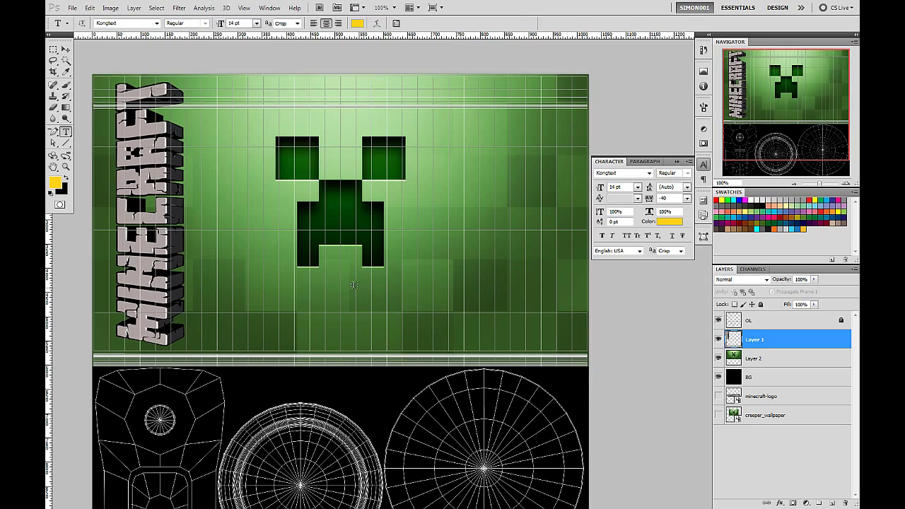
# Add the text "Makes your face explode!" just below the creeper face, breaking it into two lines after "your".
pyautogui.click(306, 278)
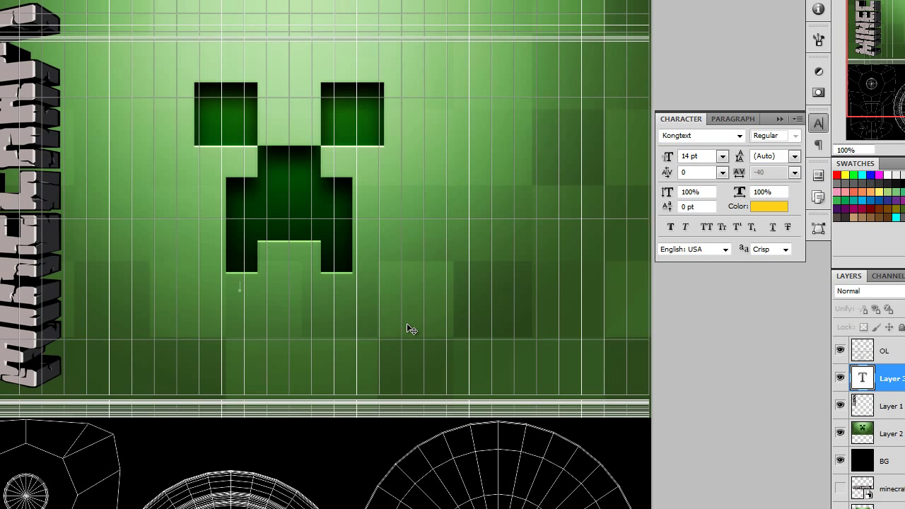
pyautogui.write('Makes your fa')
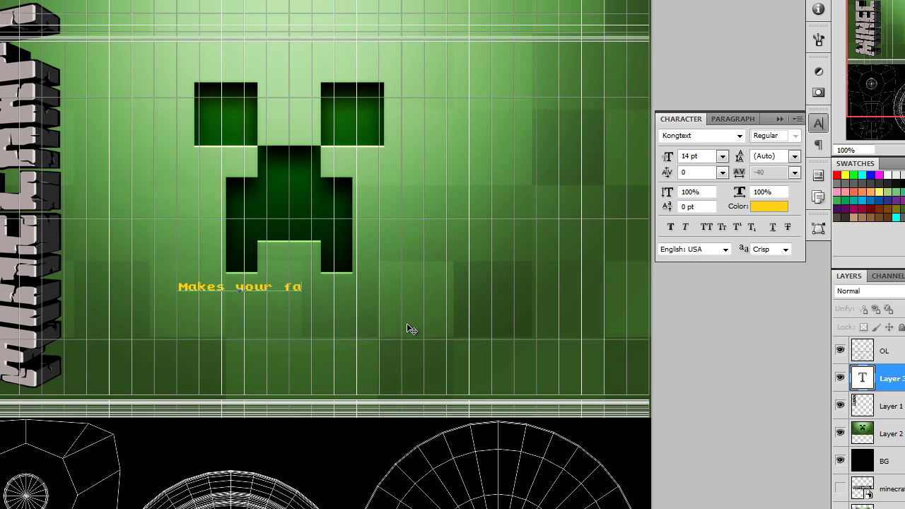
pyautogui.write('ce explode')
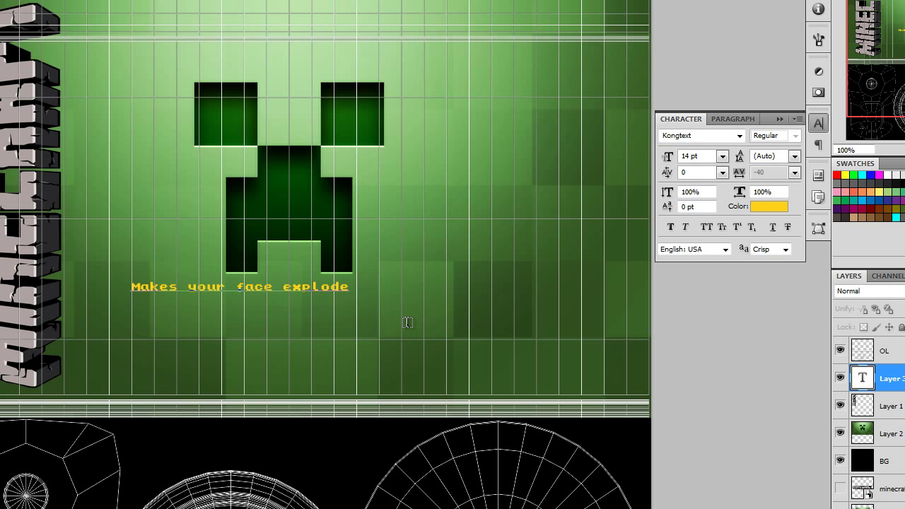
pyautogui.write('!')
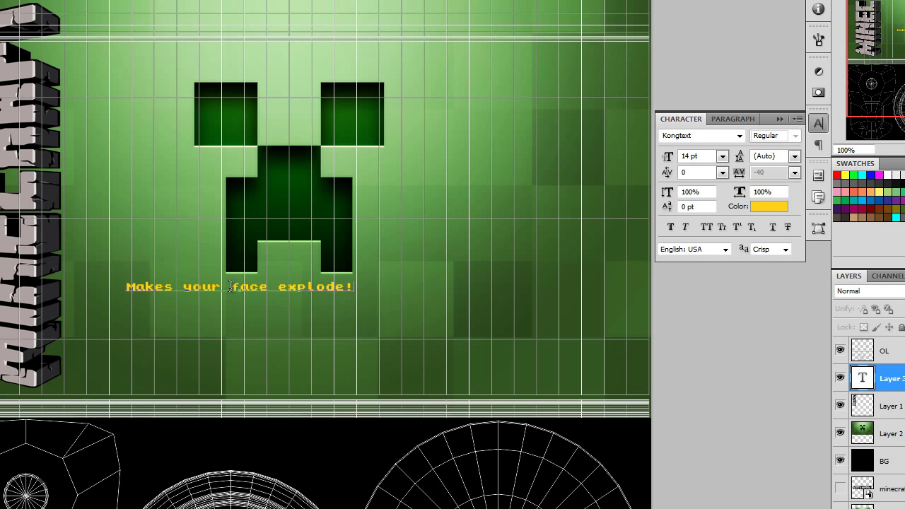
pyautogui.press('Return')
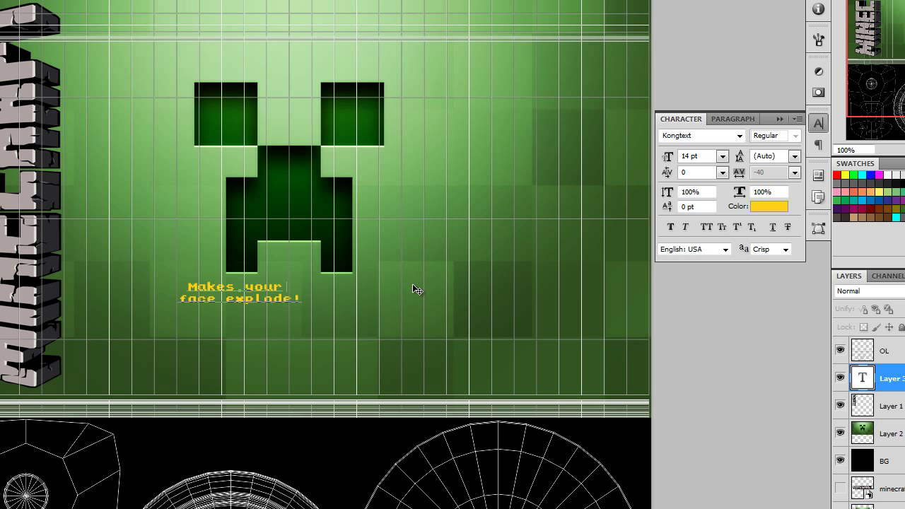
pyautogui.press('BackSpace')
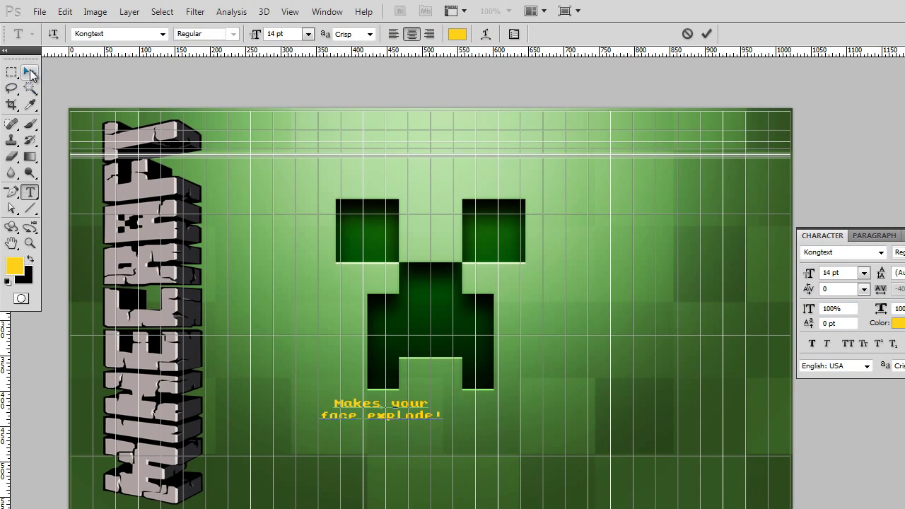
# Move the text beneath the creeper's mouth, show the transform controls, and scale the text proportionally to 309.70%.
pyautogui.click(30, 72)
pyautogui.moveTo(402, 417); pyautogui.dragTo(498, 411)
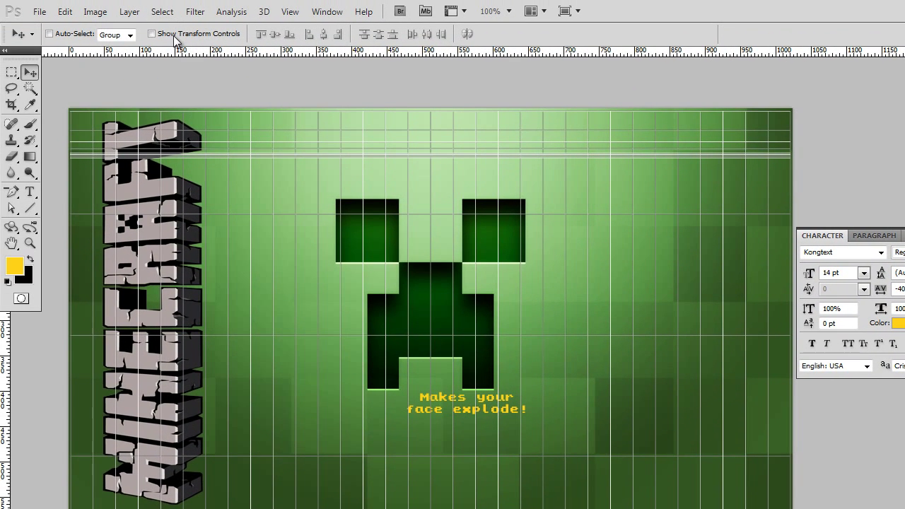
pyautogui.click(156, 34)
pyautogui.moveTo(412, 388); pyautogui.dragTo(145, 346)
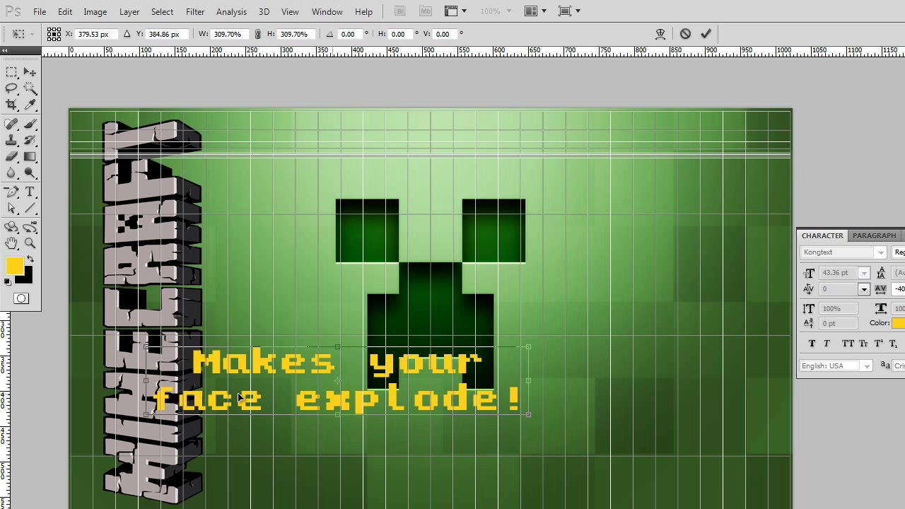
pyautogui.press('Return')
# Move the enlarged text over the creeper face and scale it proportionally to 58.57% toward the area below the mouth.
pyautogui.moveTo(456, 401); pyautogui.dragTo(551, 296)
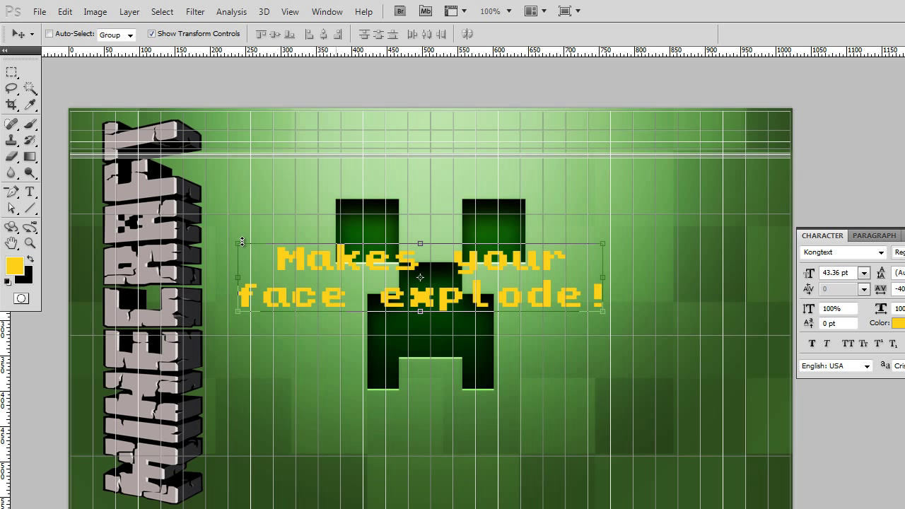
pyautogui.moveTo(247, 244); pyautogui.dragTo(356, 273)
pyautogui.hotkey('ctrl', 'z')
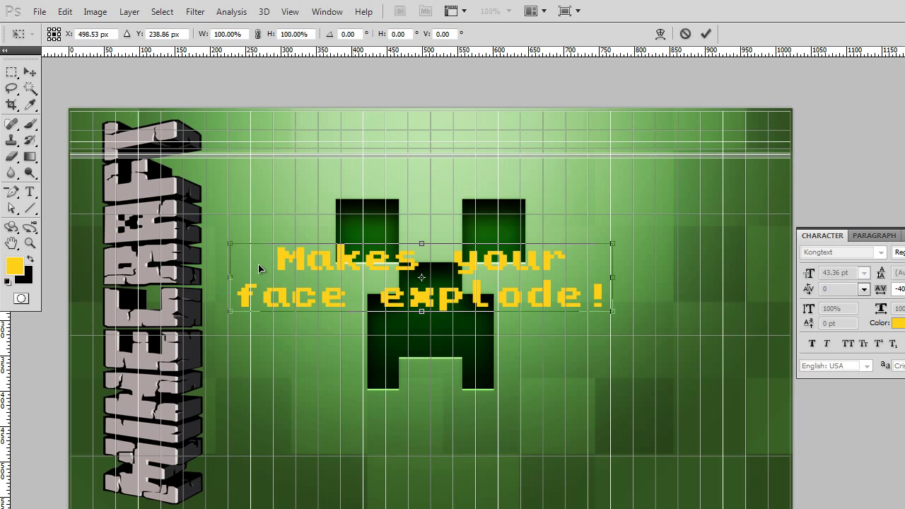
pyautogui.moveTo(230, 244); pyautogui.dragTo(401, 385)
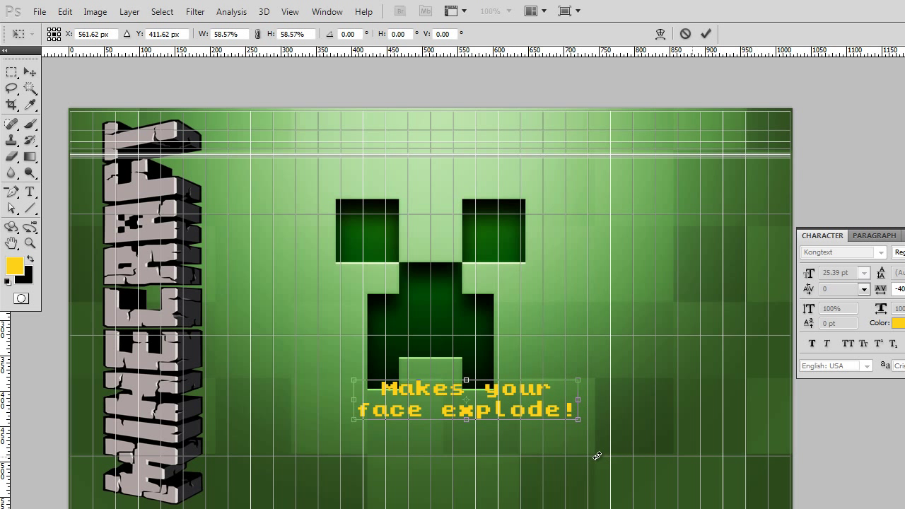
# Rotate the text to -9.17°, enlarge it to 83.92% beneath the face at about X 512 px, Y 458 px, and apply the transform.
pyautogui.moveTo(597, 457); pyautogui.dragTo(611, 435)
pyautogui.moveTo(520, 404); pyautogui.dragTo(476, 450)
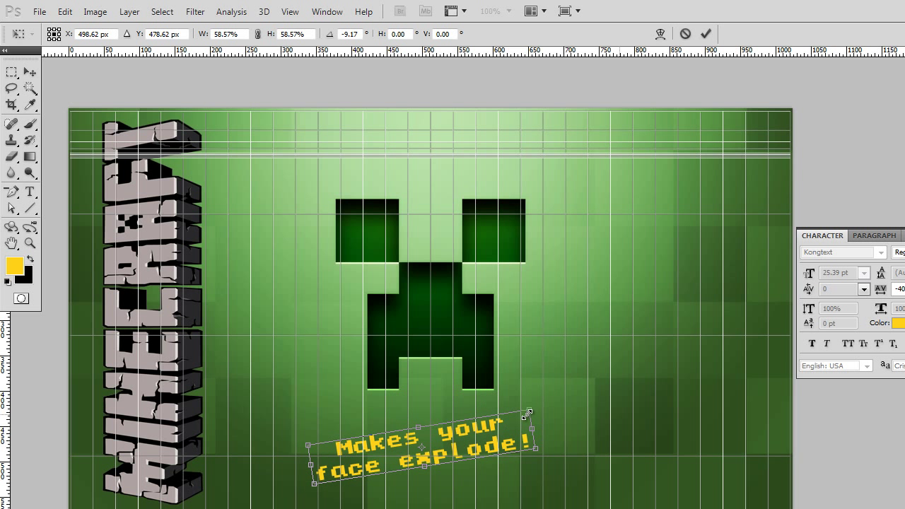
pyautogui.moveTo(528, 413); pyautogui.dragTo(564, 380)
pyautogui.moveTo(484, 430); pyautogui.dragTo(493, 414)
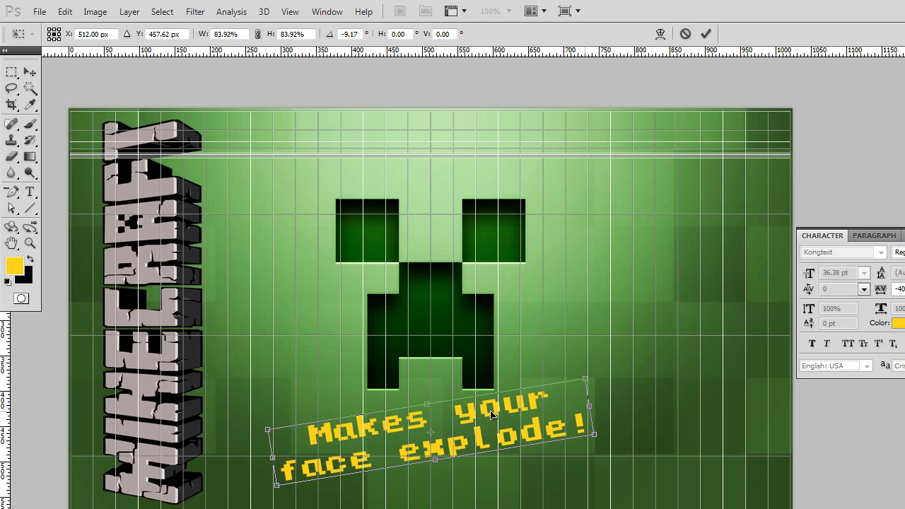
pyautogui.press('Return')
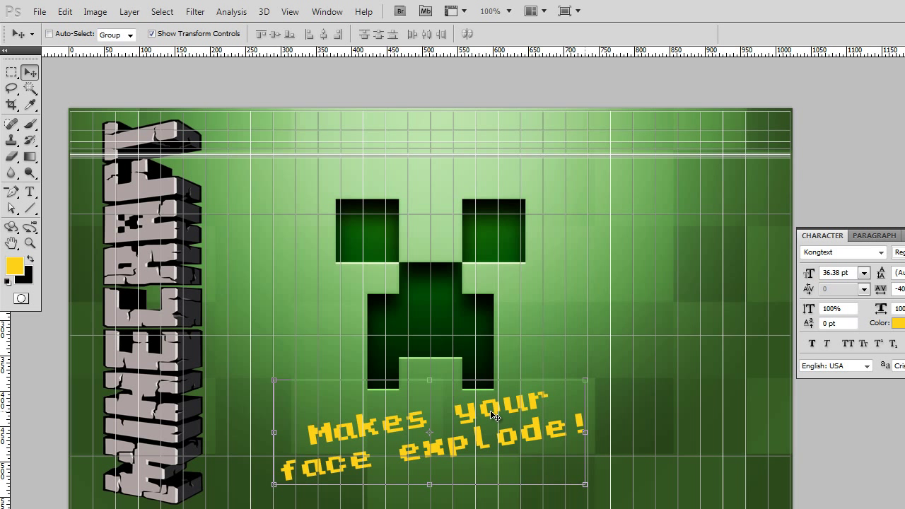
pyautogui.click(171, 35)
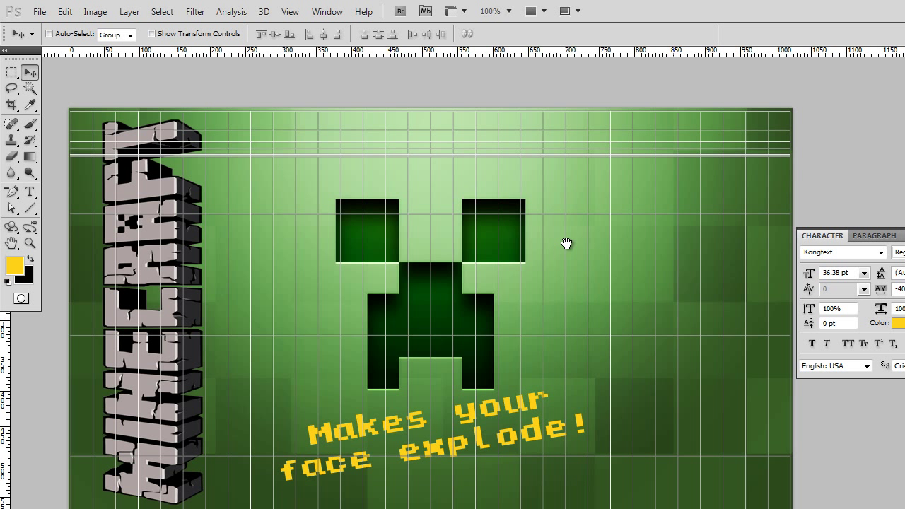
# Add a Drop Shadow to the "Makes your face explode!" text layer with Use Global Light off and a 120° angle.
pyautogui.scroll(-3, 566, 243)
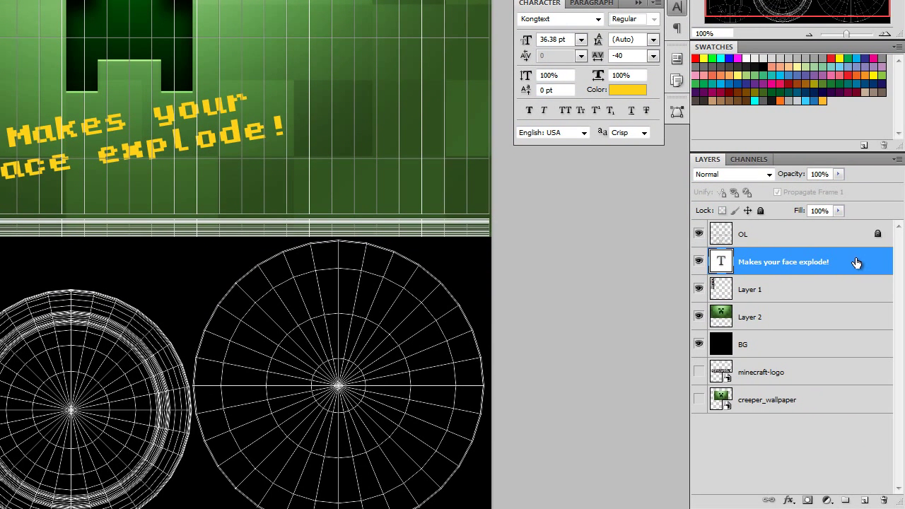
pyautogui.doubleClick(857, 263)
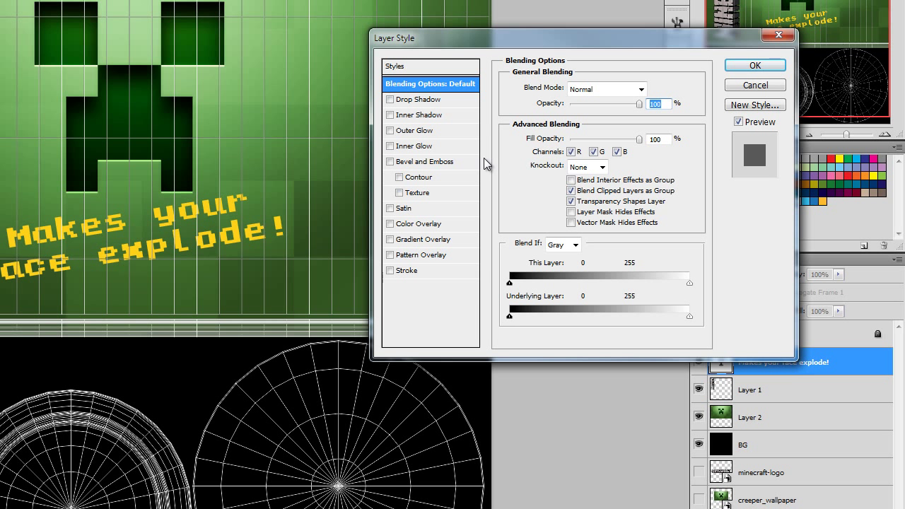
pyautogui.click(420, 103)
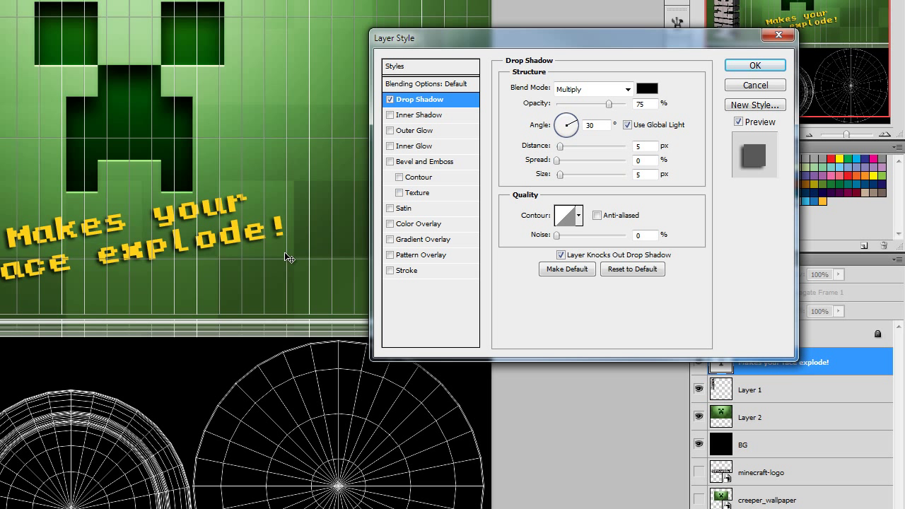
pyautogui.click(627, 125)
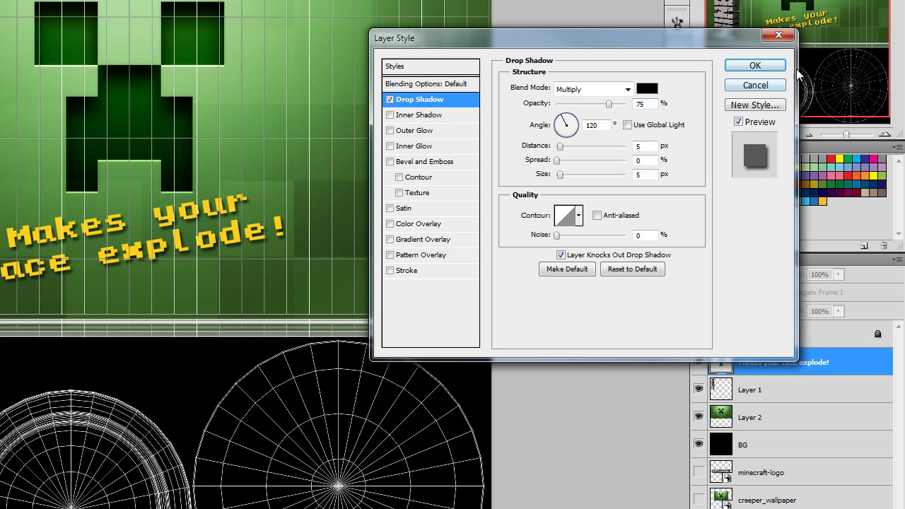
pyautogui.press('Return')
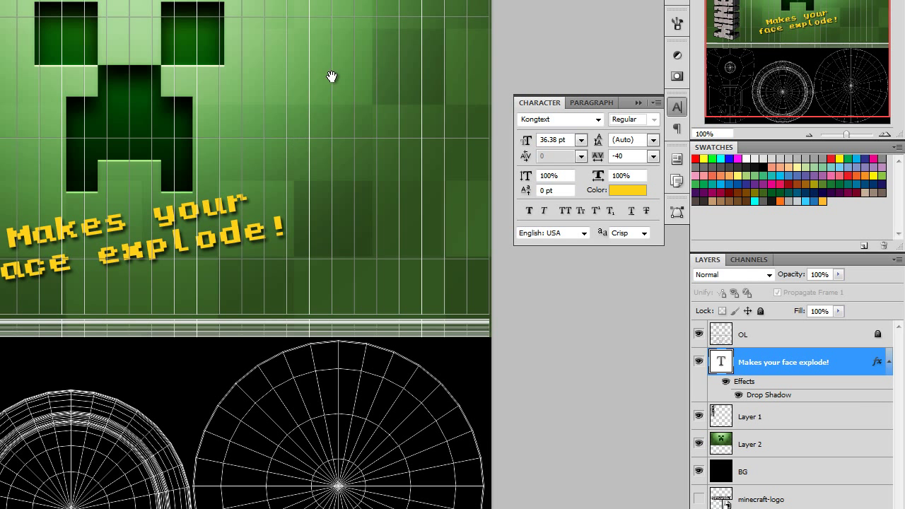
# Copy the slogan text's layer style and paste it onto Layer 1, the vertical Minecraft logo.
pyautogui.moveTo(331, 98); pyautogui.dragTo(330, 167)
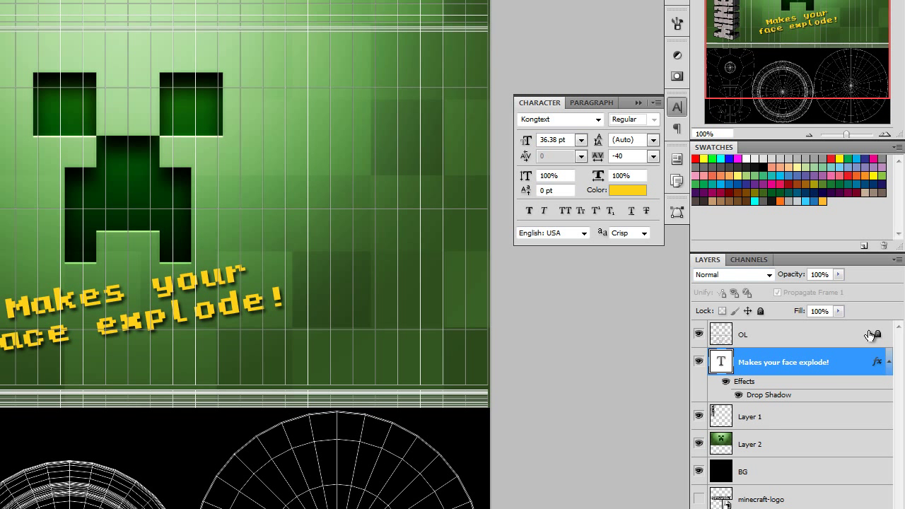
pyautogui.rightClick(851, 362)
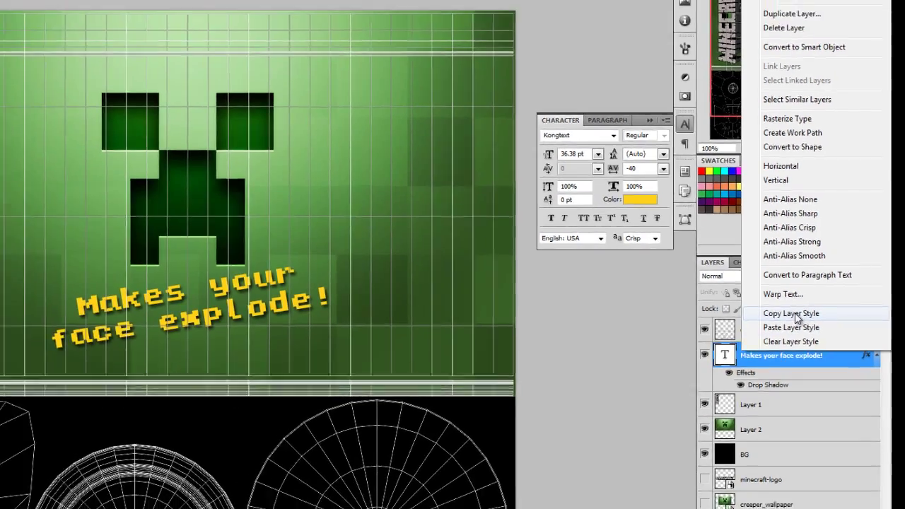
pyautogui.click(798, 318)
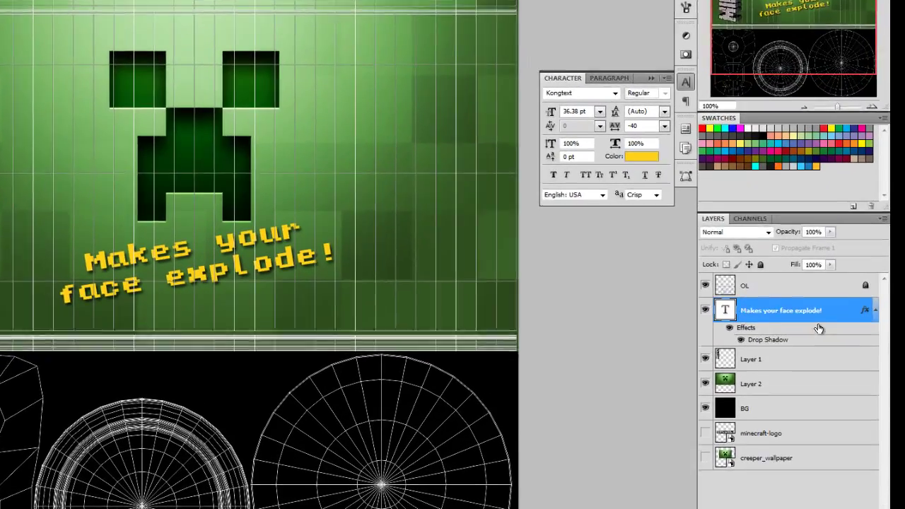
pyautogui.rightClick(809, 362)
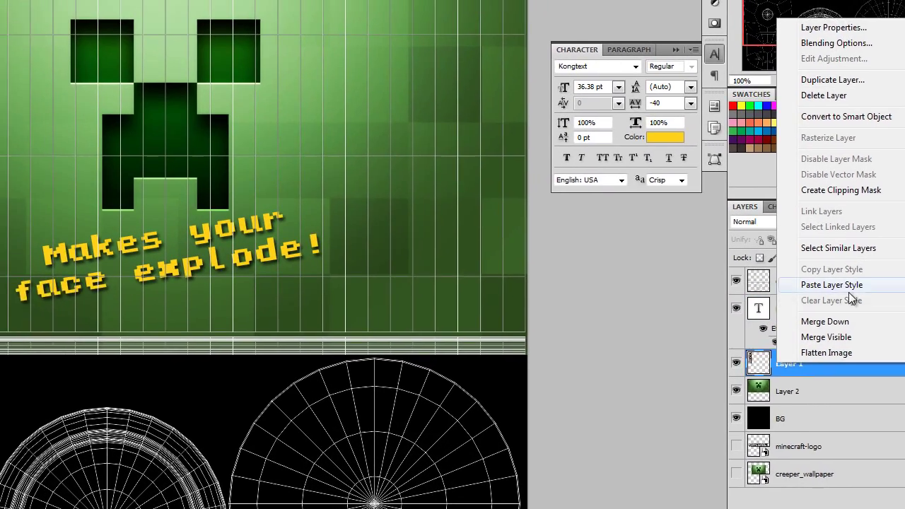
pyautogui.click(785, 272)
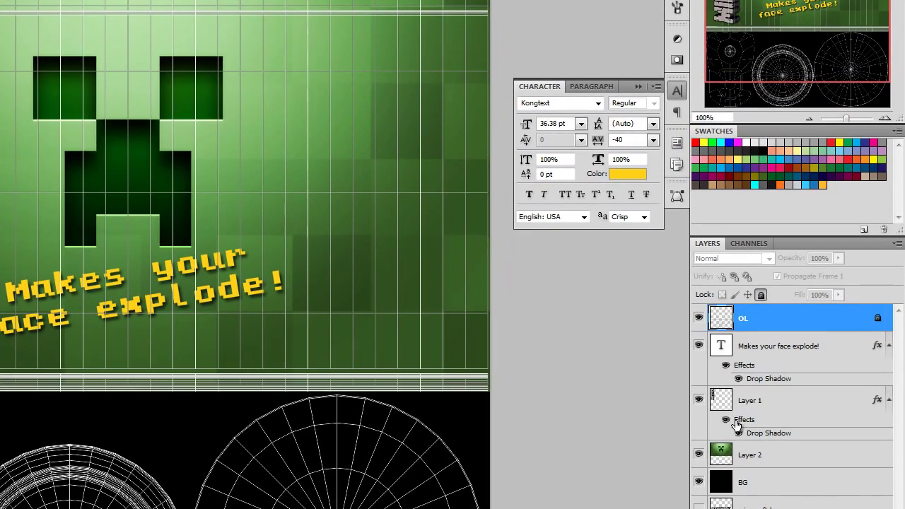
# Hide Layer 1's effects and collapse the effects lists of the slogan text layer and Layer 1.
pyautogui.click(726, 421)
pyautogui.click(727, 422)
pyautogui.click(889, 347)
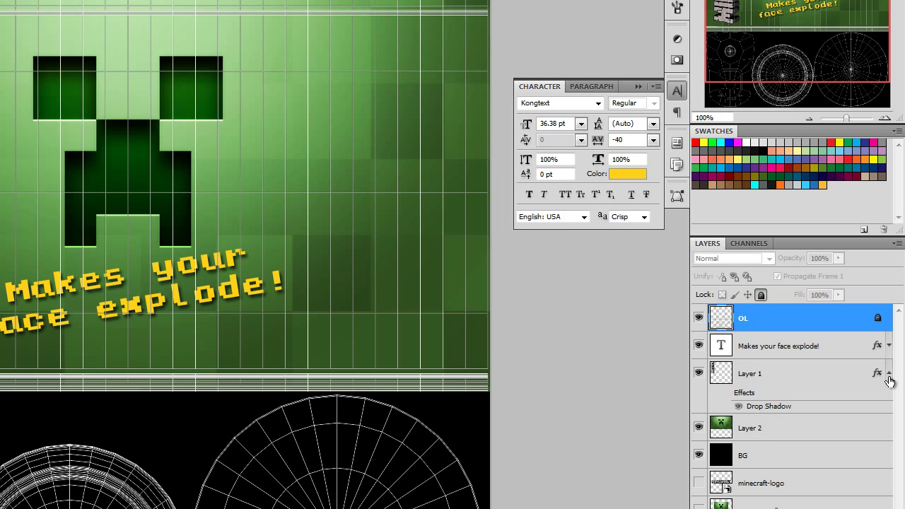
pyautogui.click(889, 375)
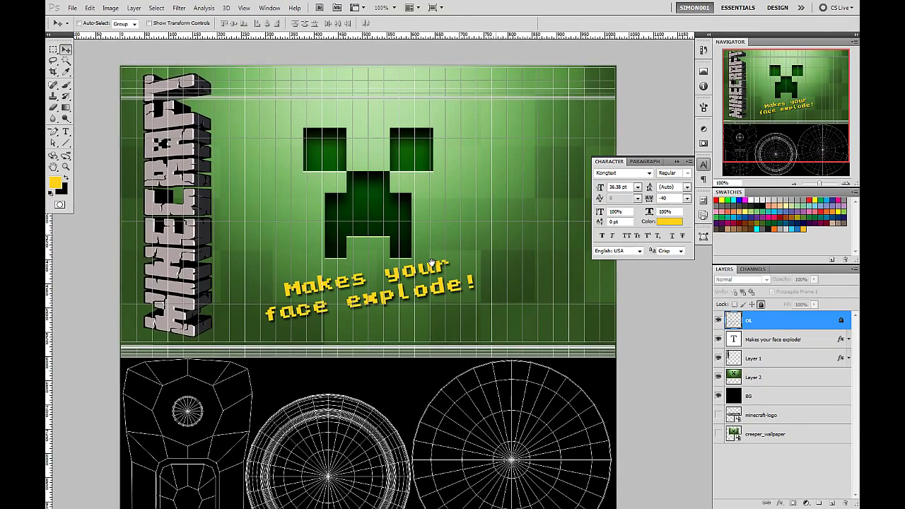
# Examine the whole texture and, at 300%, the boundary between the label artwork's lower edge and the UV parts beneath it.
pyautogui.moveTo(431, 264); pyautogui.dragTo(312, 292)
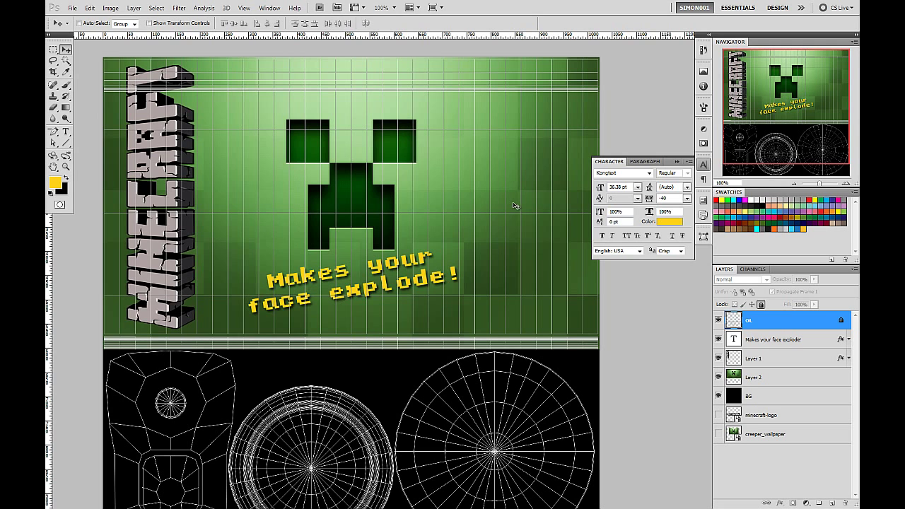
pyautogui.moveTo(479, 293); pyautogui.dragTo(479, 257)
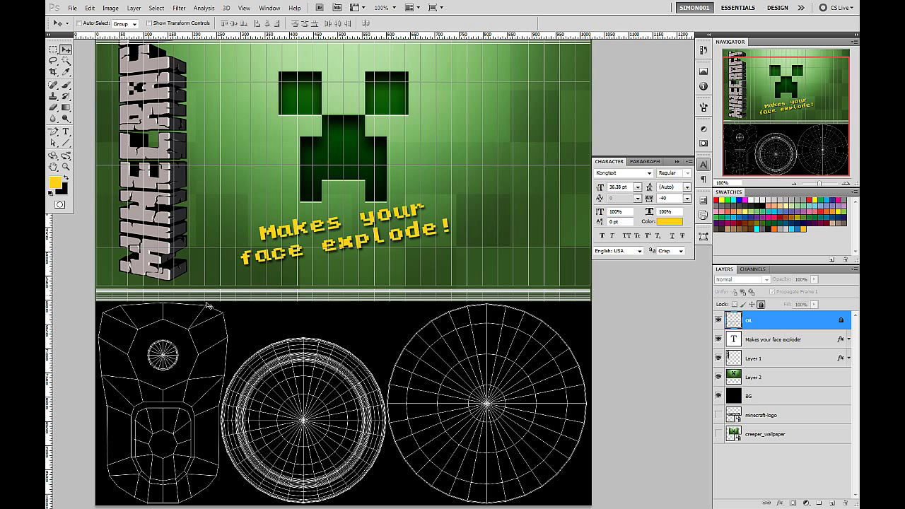
pyautogui.click(849, 183)
pyautogui.click(848, 183)
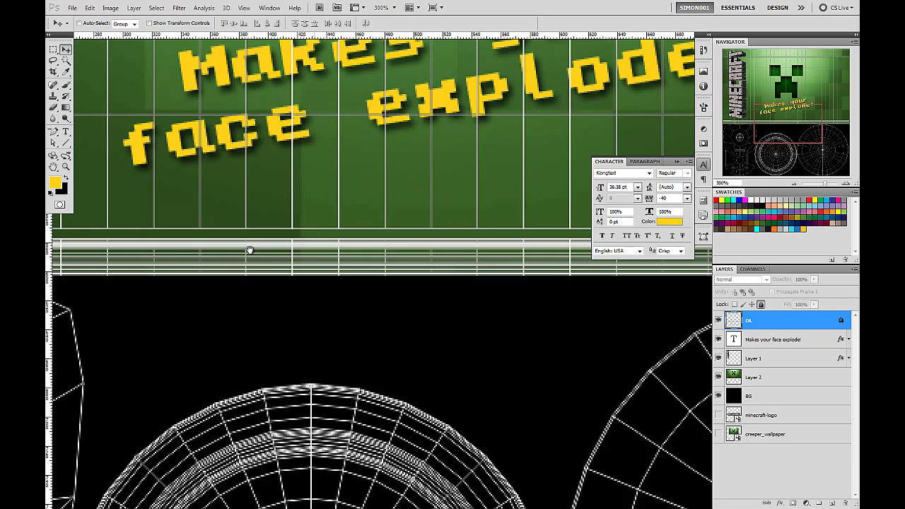
pyautogui.moveTo(250, 250); pyautogui.dragTo(602, 252)
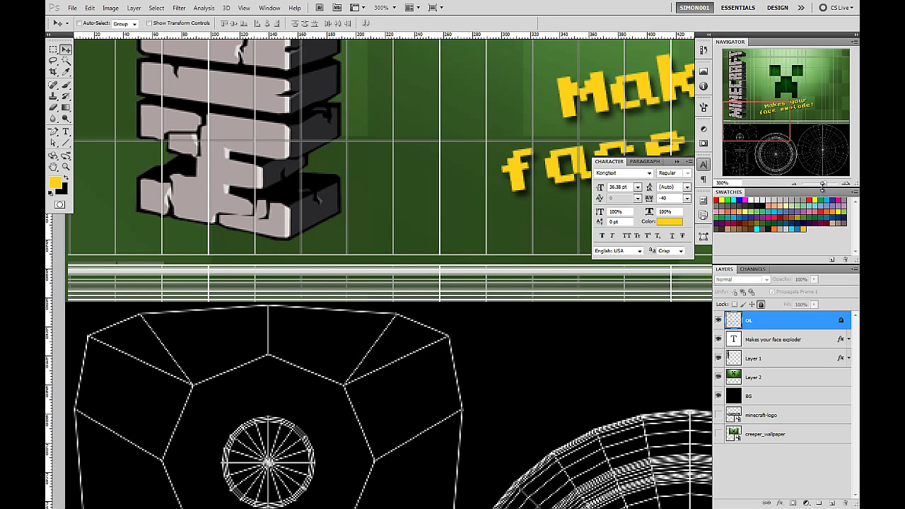
pyautogui.click(794, 184)
pyautogui.click(794, 184)
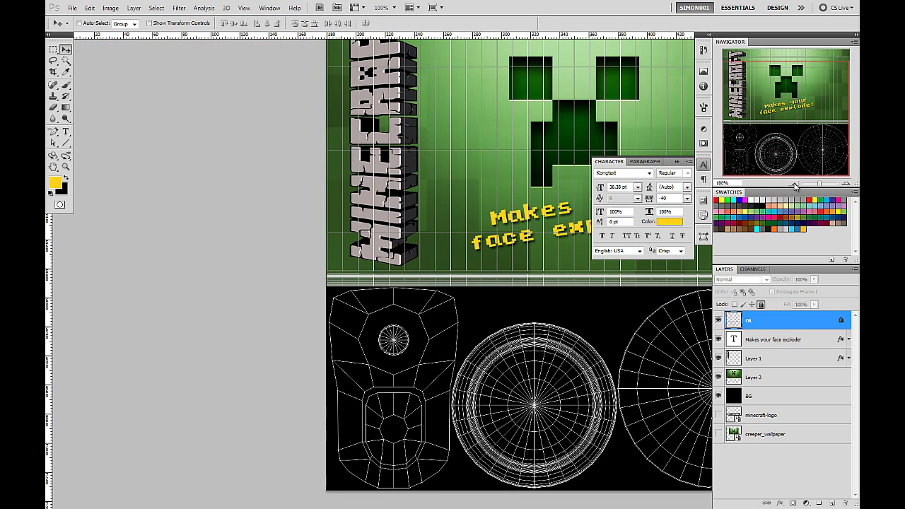
pyautogui.click(794, 184)
pyautogui.scroll(3, 331, 303)
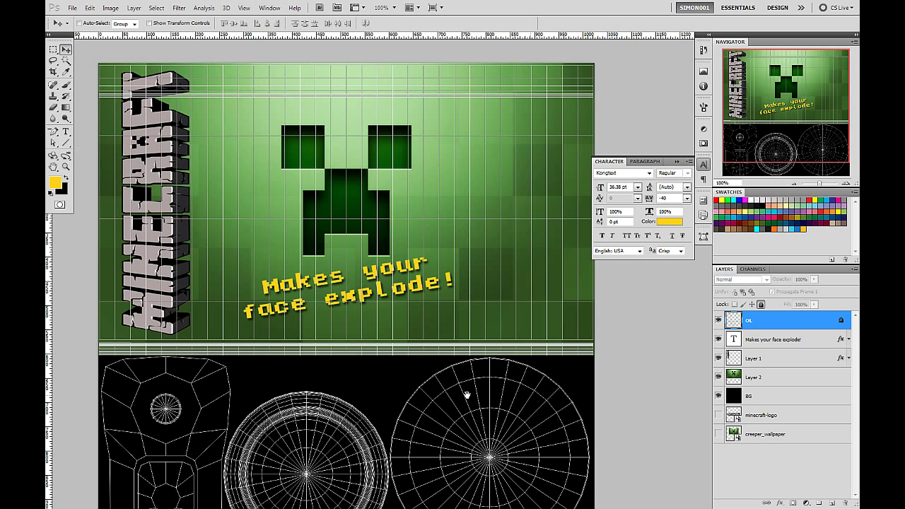
pyautogui.moveTo(467, 395); pyautogui.dragTo(484, 319)
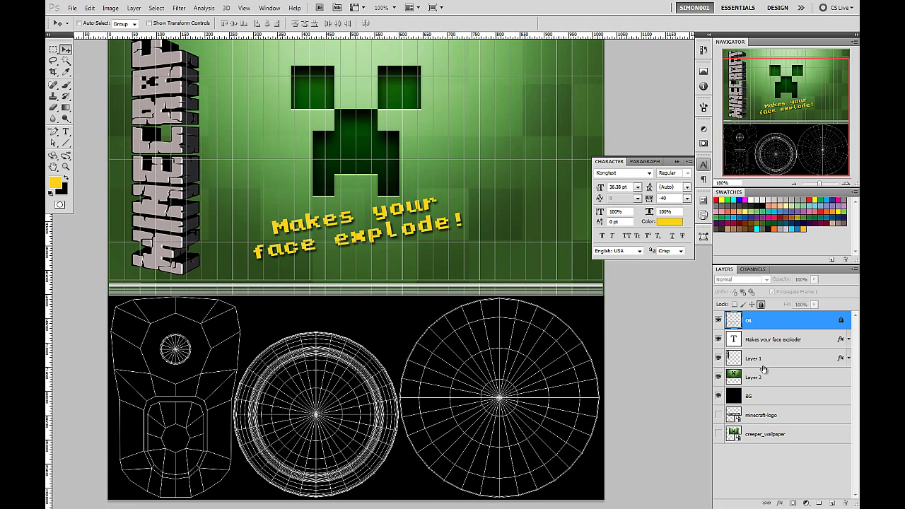
# Group the slogan text, Layer 1 and Layer 2, and name the group "label".
pyautogui.click(805, 340)
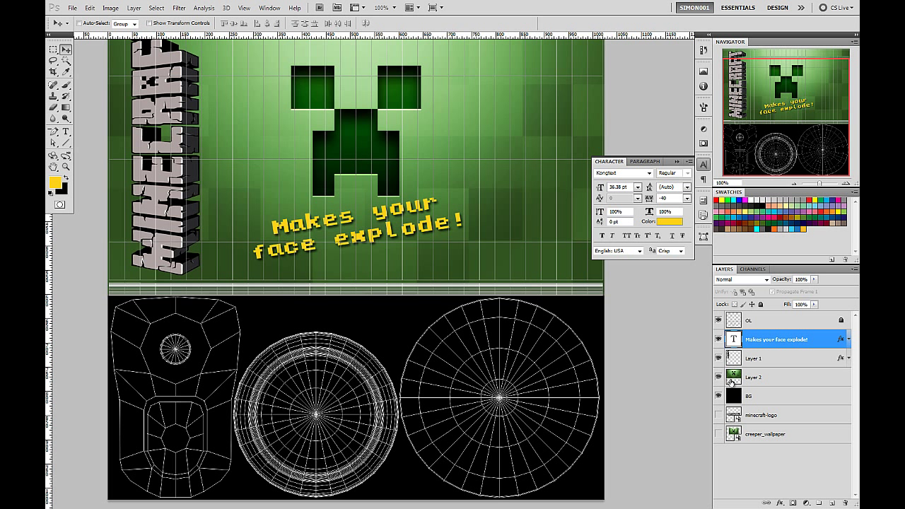
pyautogui.keyDown('shift'); pyautogui.click(770, 381); pyautogui.keyUp('shift')
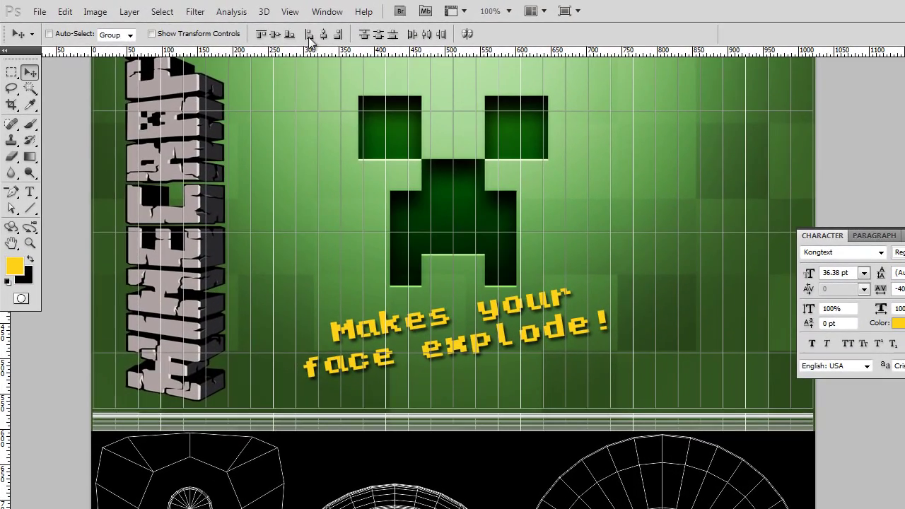
pyautogui.click(131, 11)
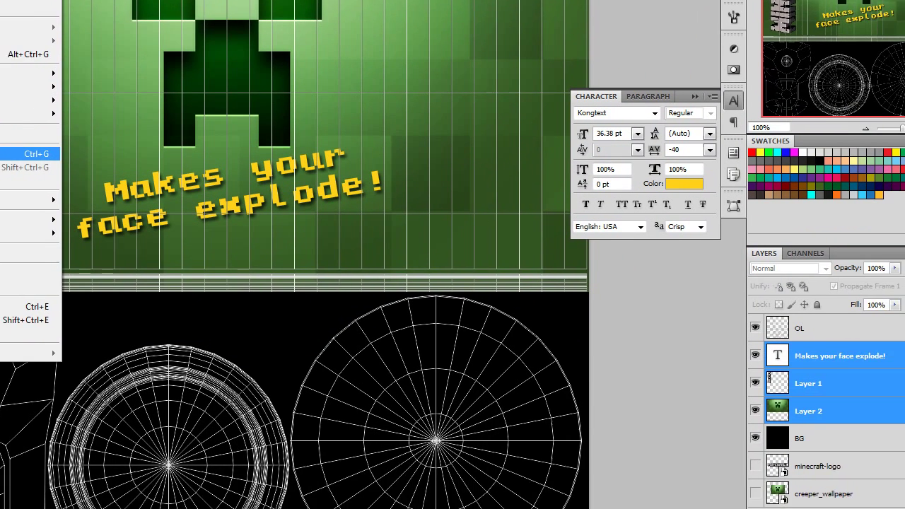
pyautogui.click(14, 154)
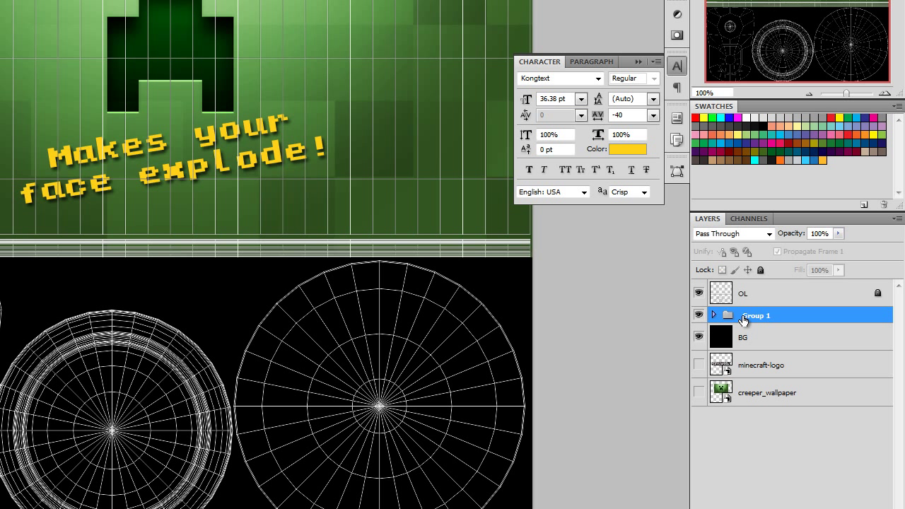
pyautogui.click(714, 316)
pyautogui.click(714, 316)
pyautogui.doubleClick(754, 318)
pyautogui.write('label')
pyautogui.press('Return')
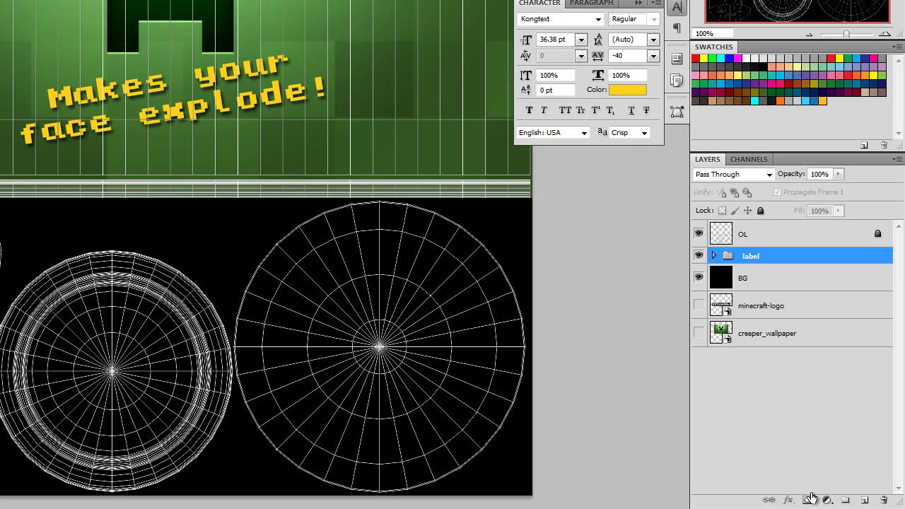
# Add a layer mask to the label group and make a full-width rectangular marquee selection over the narrow UV strip along the label's lower edge.
pyautogui.click(809, 501)
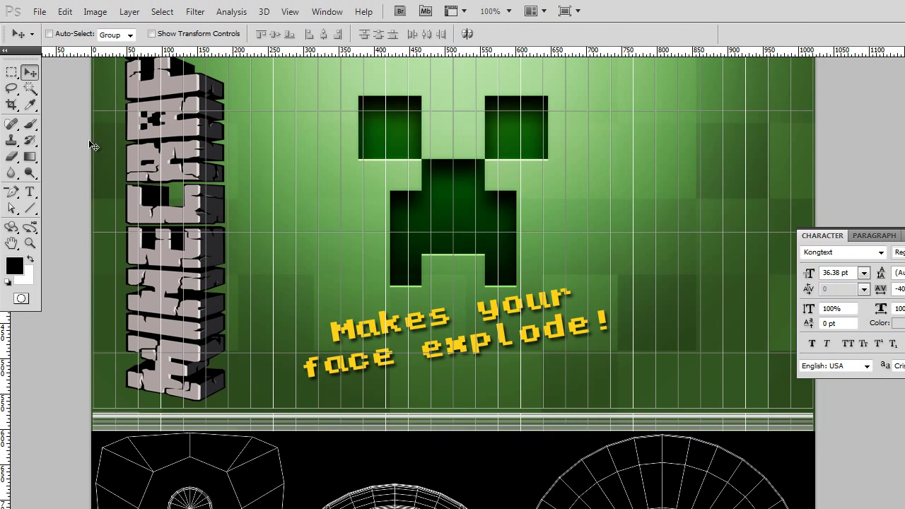
pyautogui.click(12, 73)
pyautogui.click(15, 75)
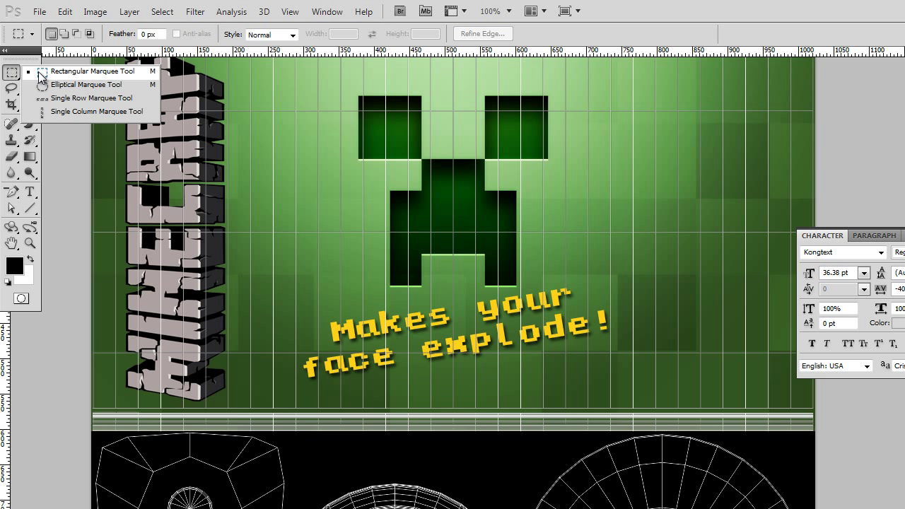
pyautogui.click(42, 72)
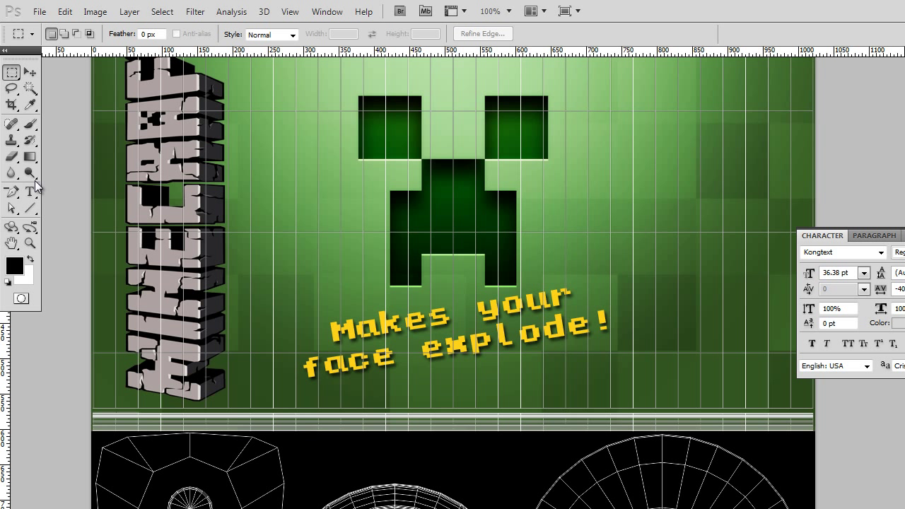
pyautogui.click(14, 90)
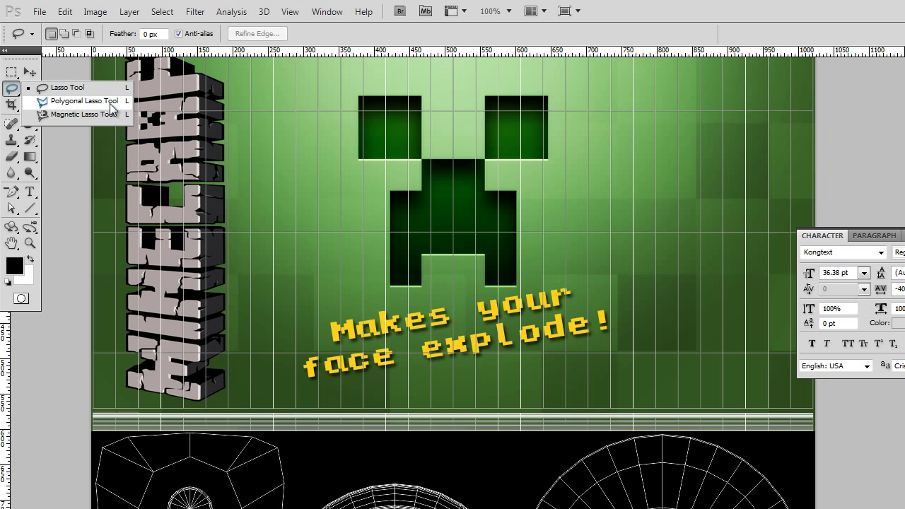
pyautogui.click(8, 76)
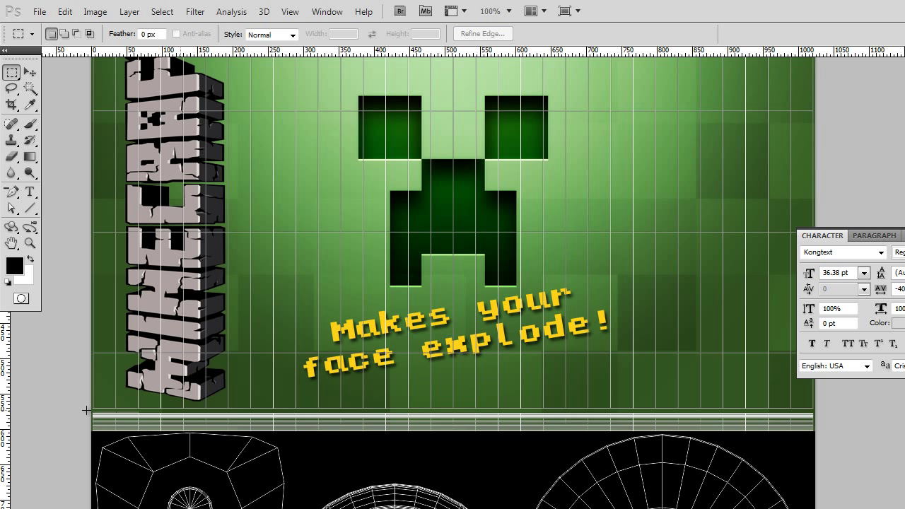
pyautogui.moveTo(101, 416); pyautogui.dragTo(409, 429)
pyautogui.moveTo(609, 440); pyautogui.dragTo(826, 444)
pyautogui.moveTo(206, 437); pyautogui.dragTo(114, 433)
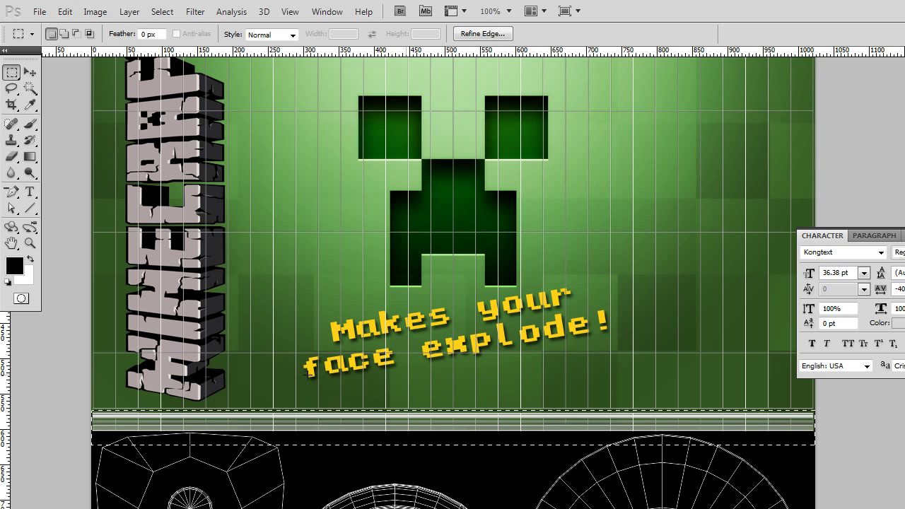
# Fill the selected strip on the label group's mask with black using the Paint Bucket, and deselect.
pyautogui.click(32, 159)
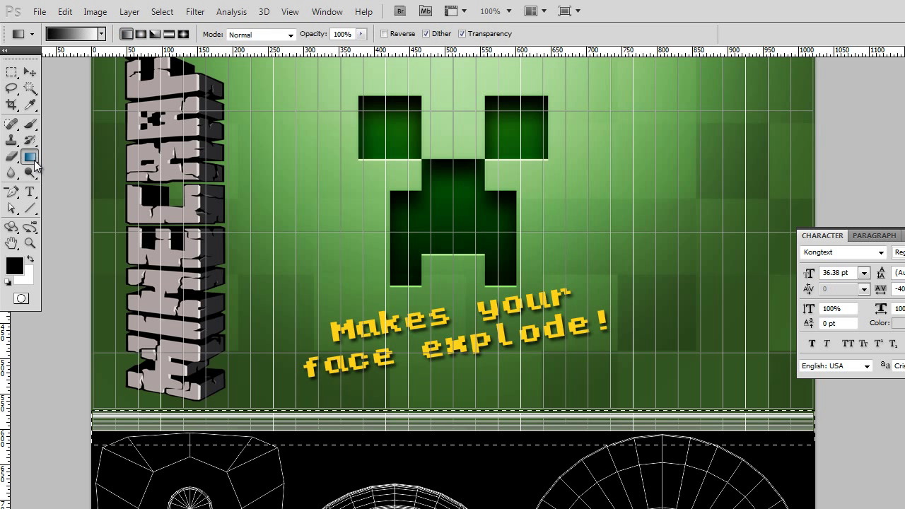
pyautogui.moveTo(35, 164); pyautogui.dragTo(60, 168)
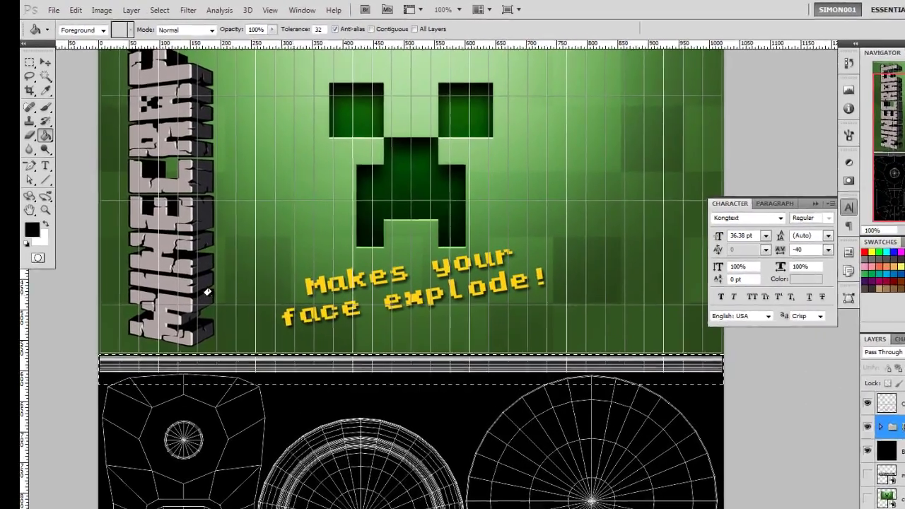
pyautogui.click(160, 10)
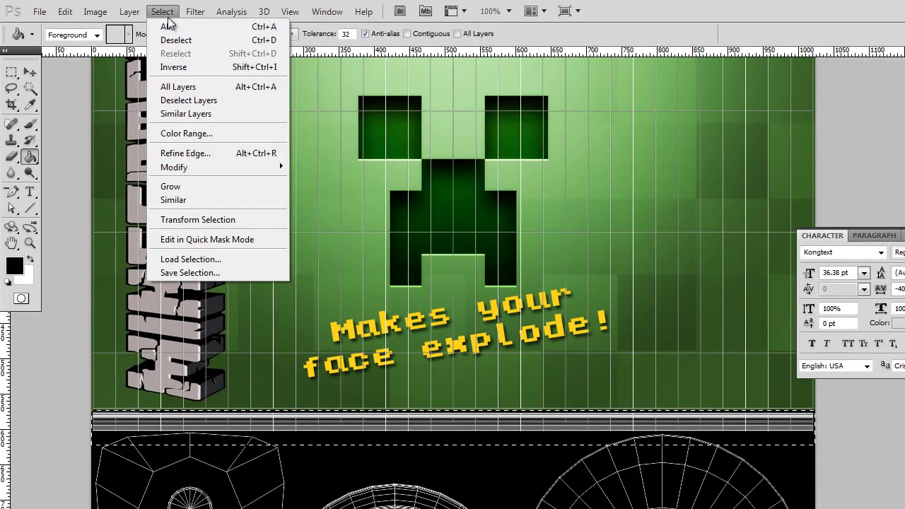
pyautogui.click(176, 40)
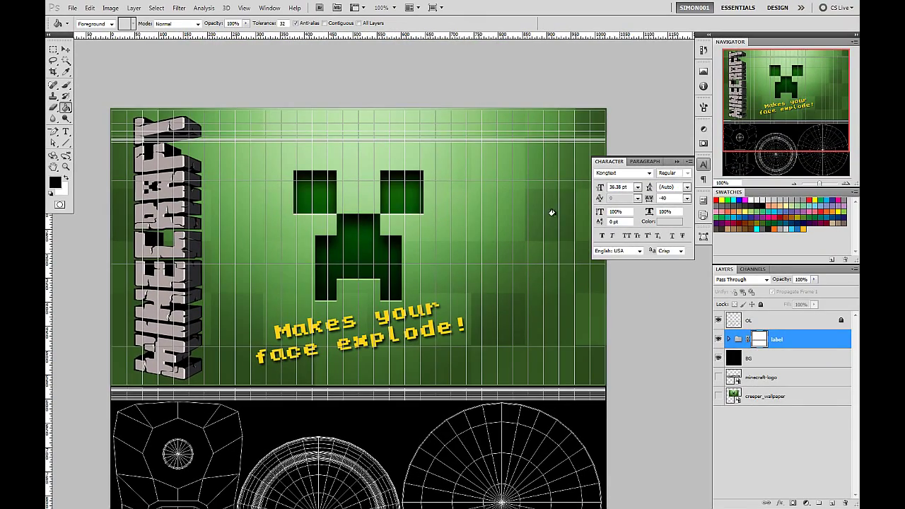
pyautogui.moveTo(505, 229); pyautogui.dragTo(491, 206)
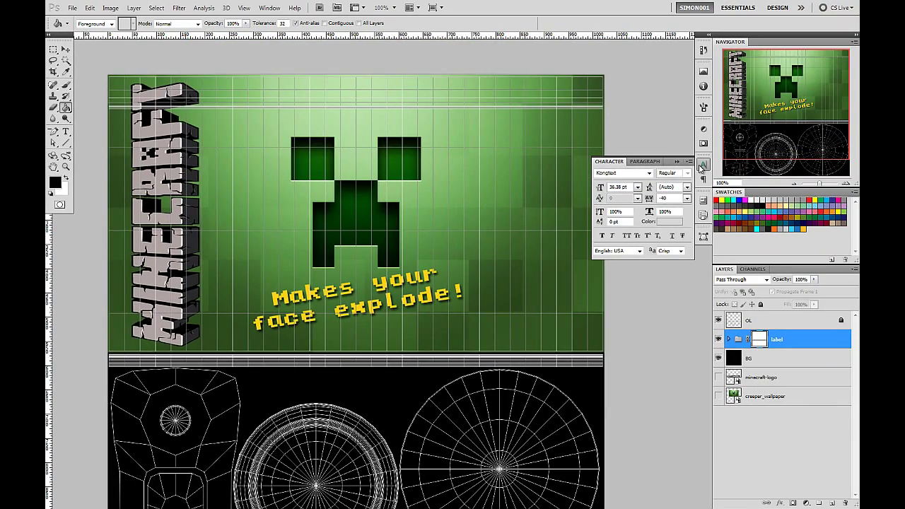
# Close the character settings and activate the Line tool.
pyautogui.click(702, 165)
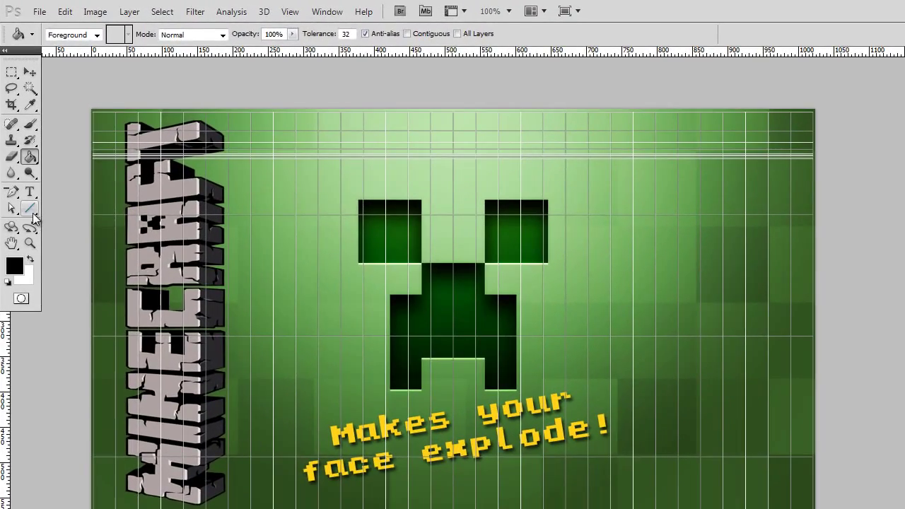
pyautogui.click(31, 214)
pyautogui.click(32, 214)
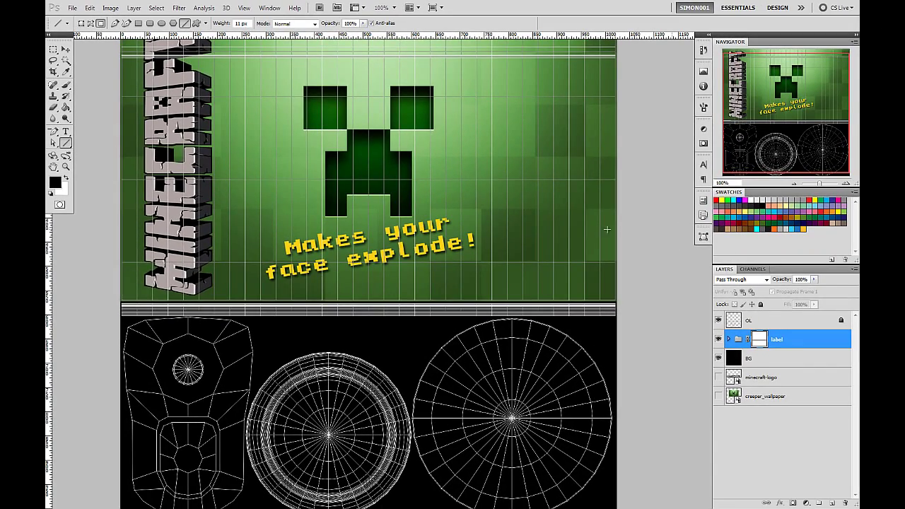
# Switch from the can texture to the bottle TEMPLATE.png document and display it in full-screen mode with the interface visible.
pyautogui.press('f')
pyautogui.press('f')
pyautogui.press('f')
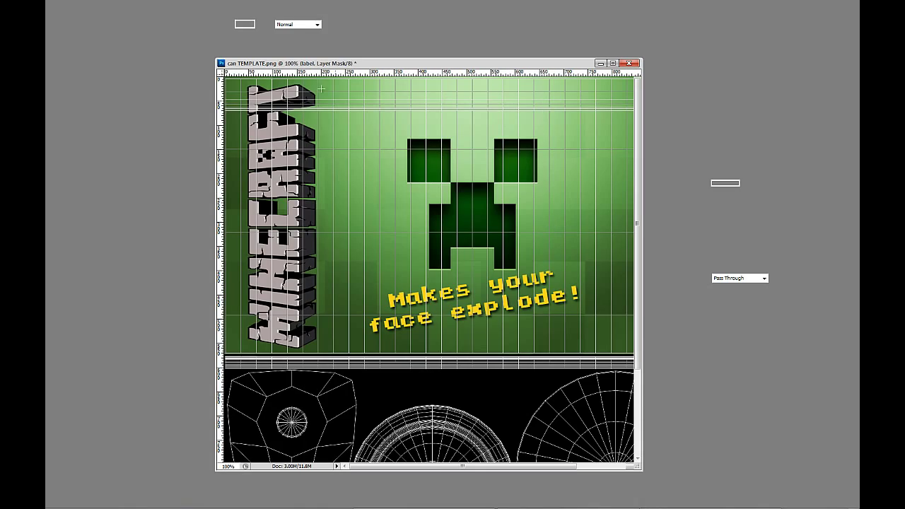
pyautogui.click(472, 44)
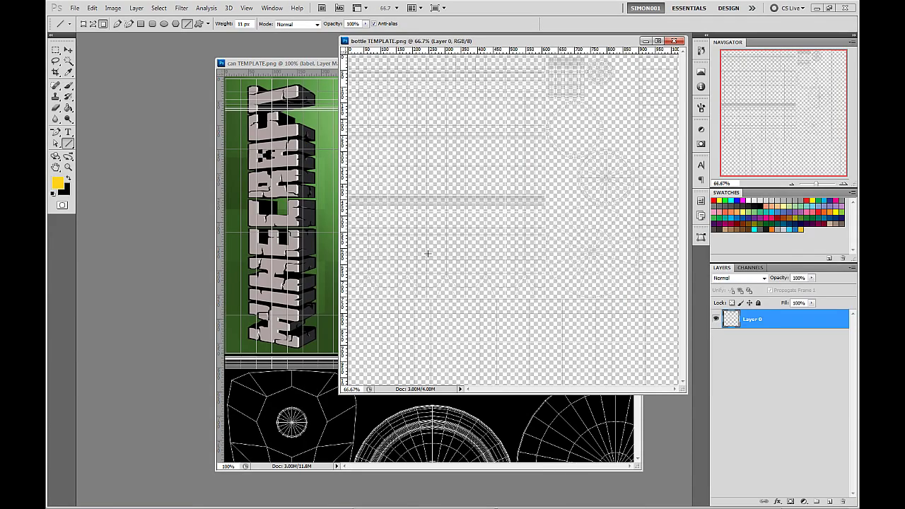
pyautogui.press('f')
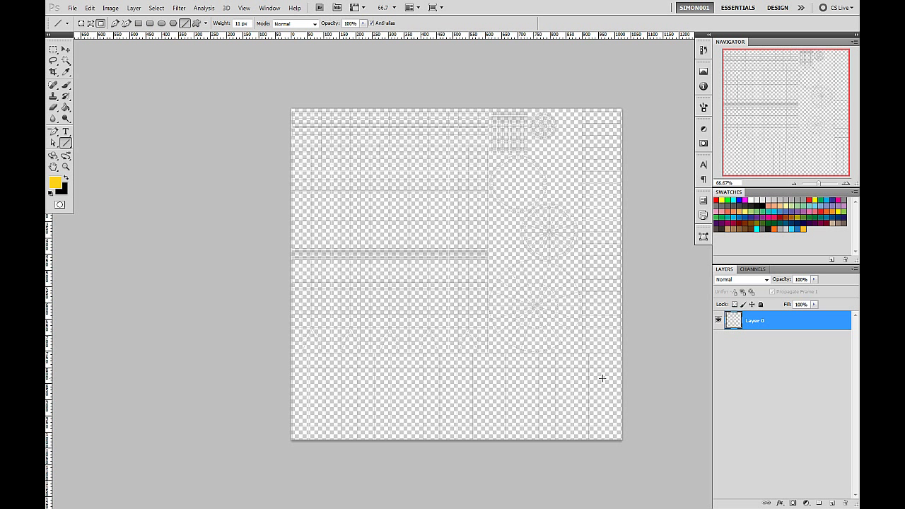
# Add a new layer beneath Layer 0 in the bottle template and fill it with black.
pyautogui.press('x')
pyautogui.hotkey('ctrl', 'shift', 'alt', 'n')
pyautogui.hotkey('ctrl', '[')
pyautogui.hotkey('alt', 'BackSpace')
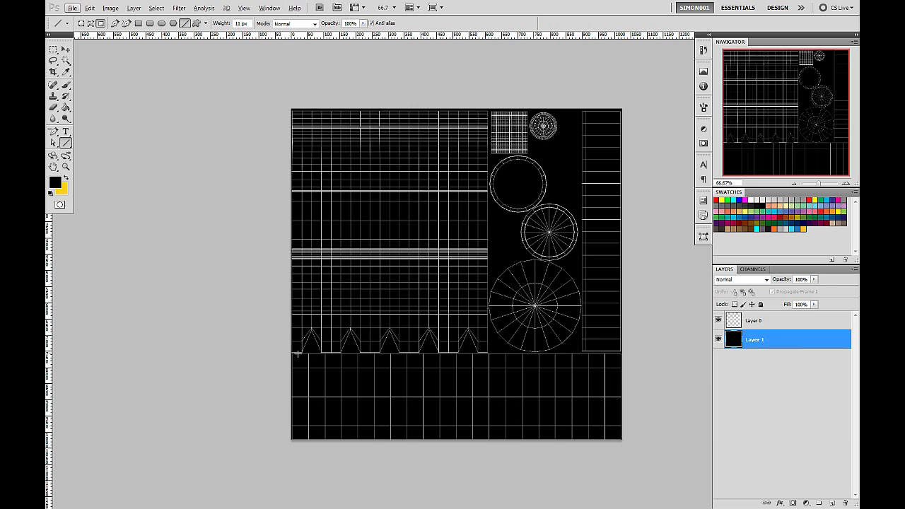
# Examine the bottle's UV layout at 100%, including the lower grid and circular parts, and the whole template at 66.67%.
pyautogui.moveTo(368, 347); pyautogui.dragTo(326, 319)
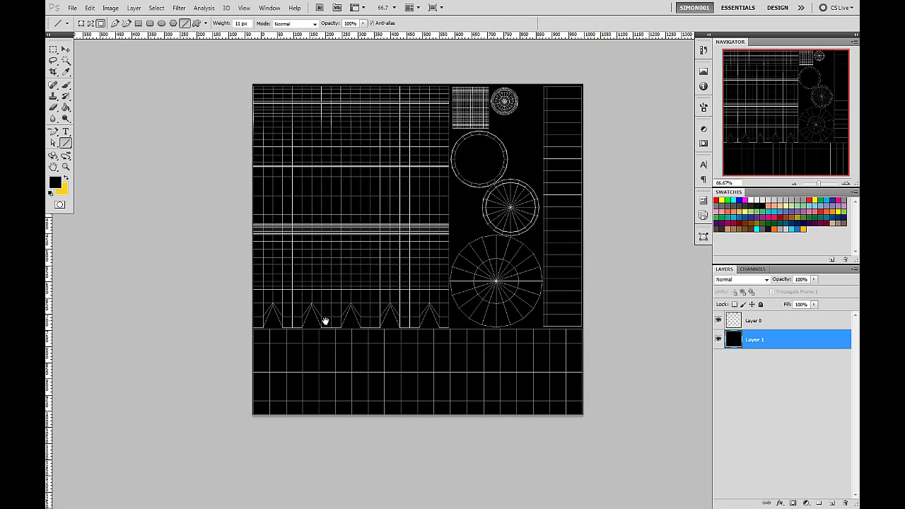
pyautogui.click(849, 184)
pyautogui.scroll(-3, 519, 323)
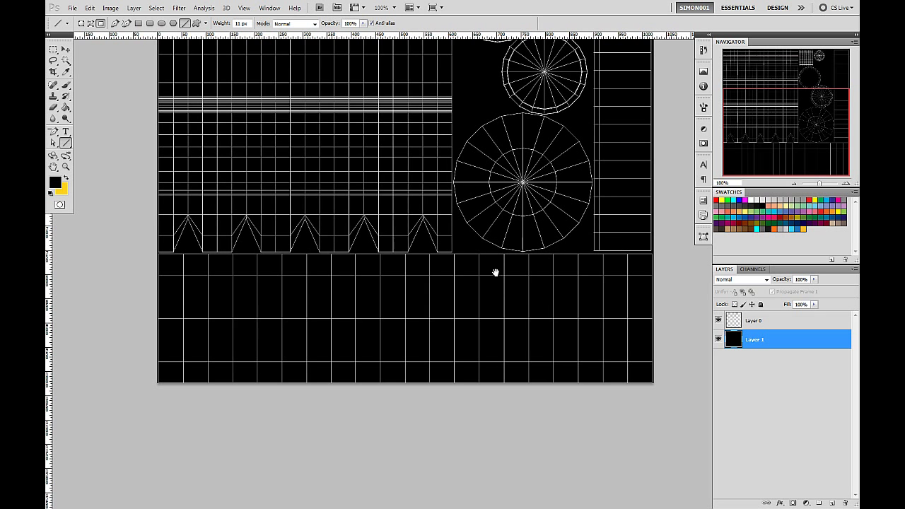
pyautogui.scroll(5, 519, 283)
pyautogui.click(794, 185)
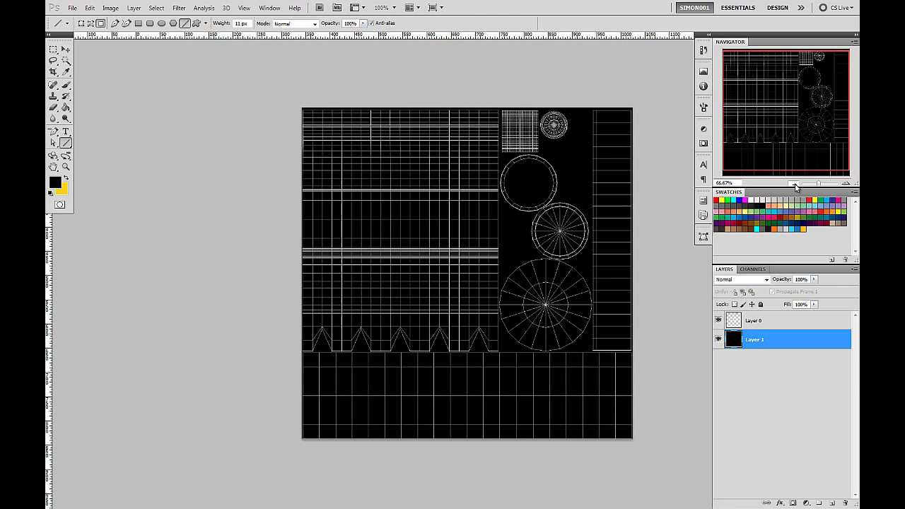